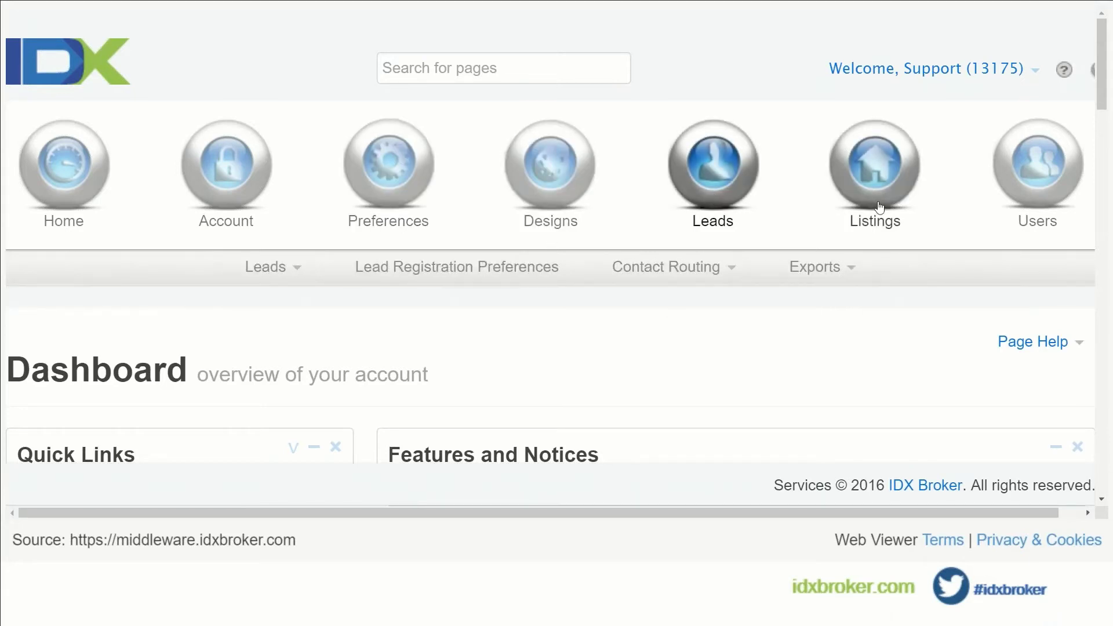
Stay on the IDX Broker Home dashboard with its account overview, Quick Links and Features and Notices.
mouse_move(879, 207)
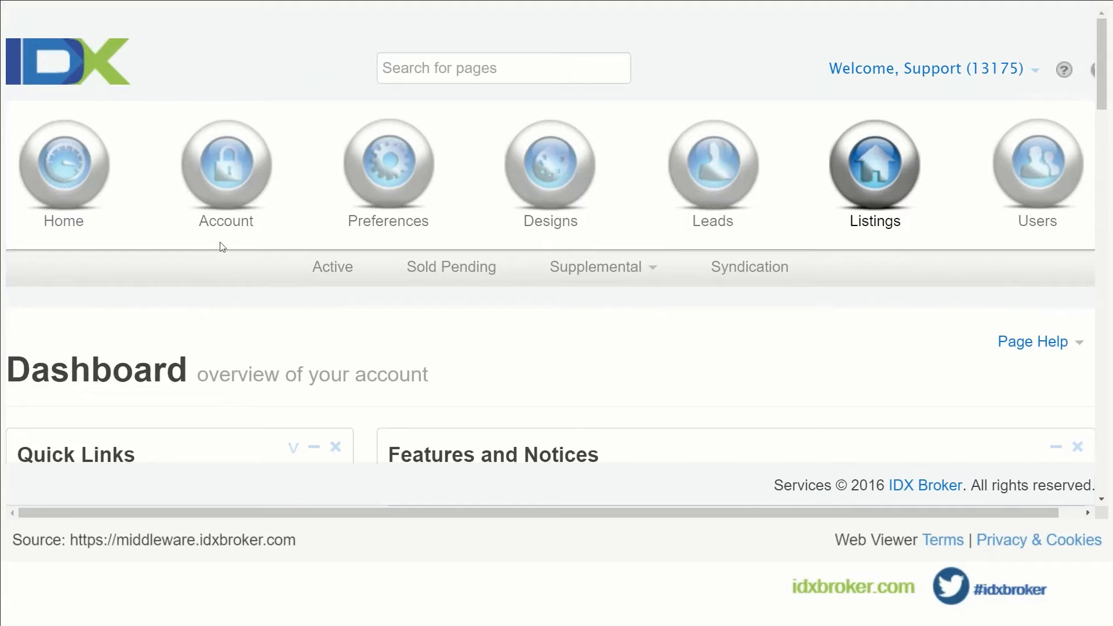
Go to the Account Info page from the Account menu.
mouse_move(215, 195)
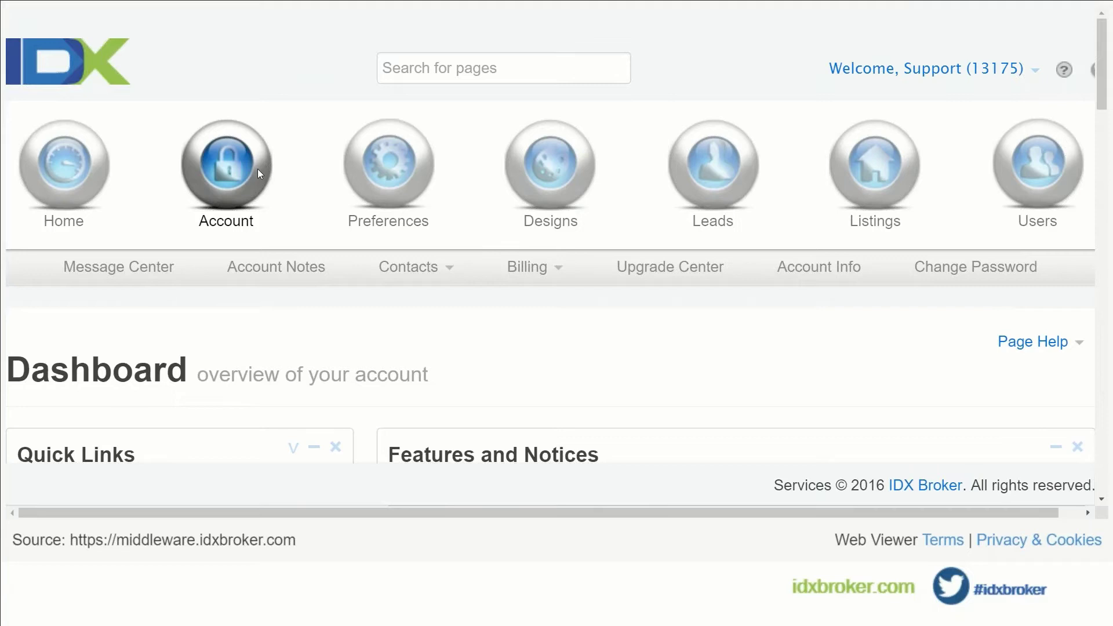
scroll(257, 169, down, 1)
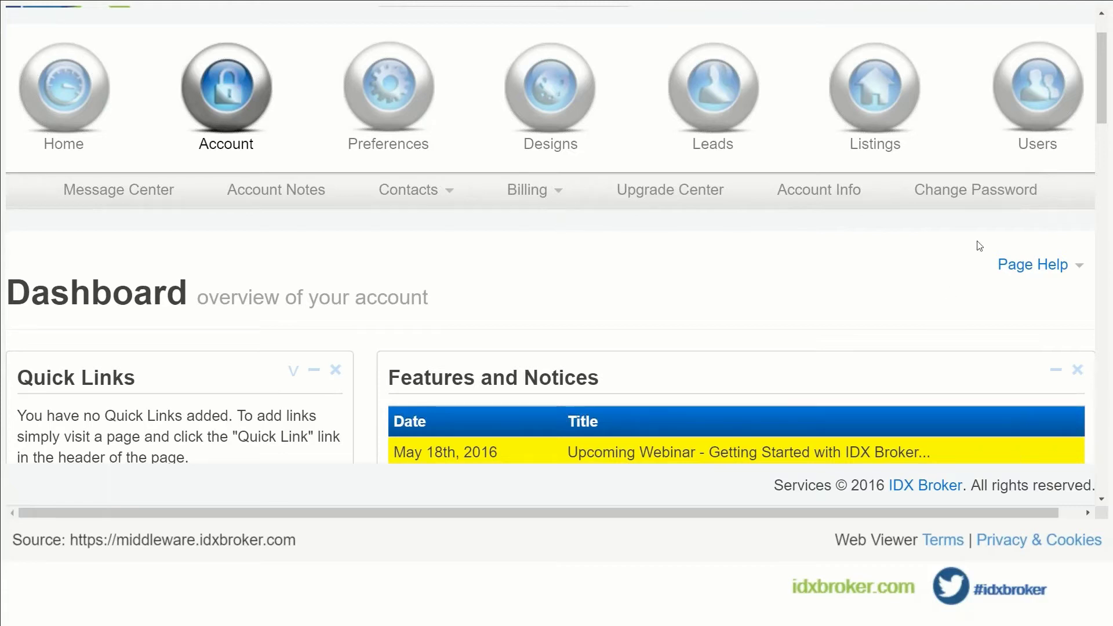
click(814, 191)
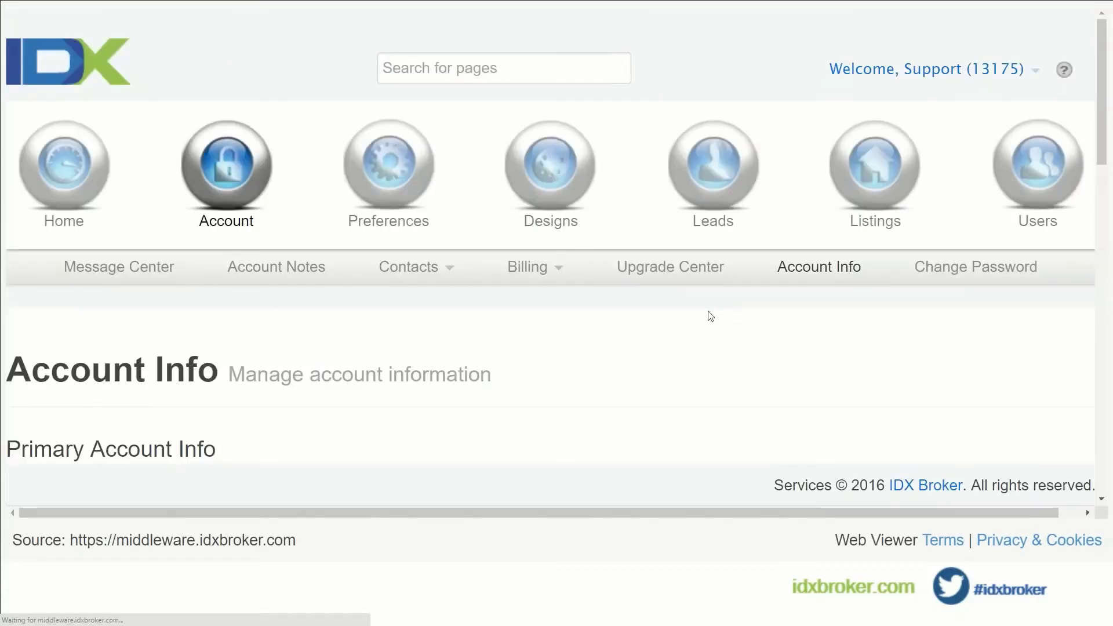
Scroll down the Account Info page to review subdomain, domain control and contact details.
scroll(708, 316, down, 2)
scroll(709, 316, down, 5)
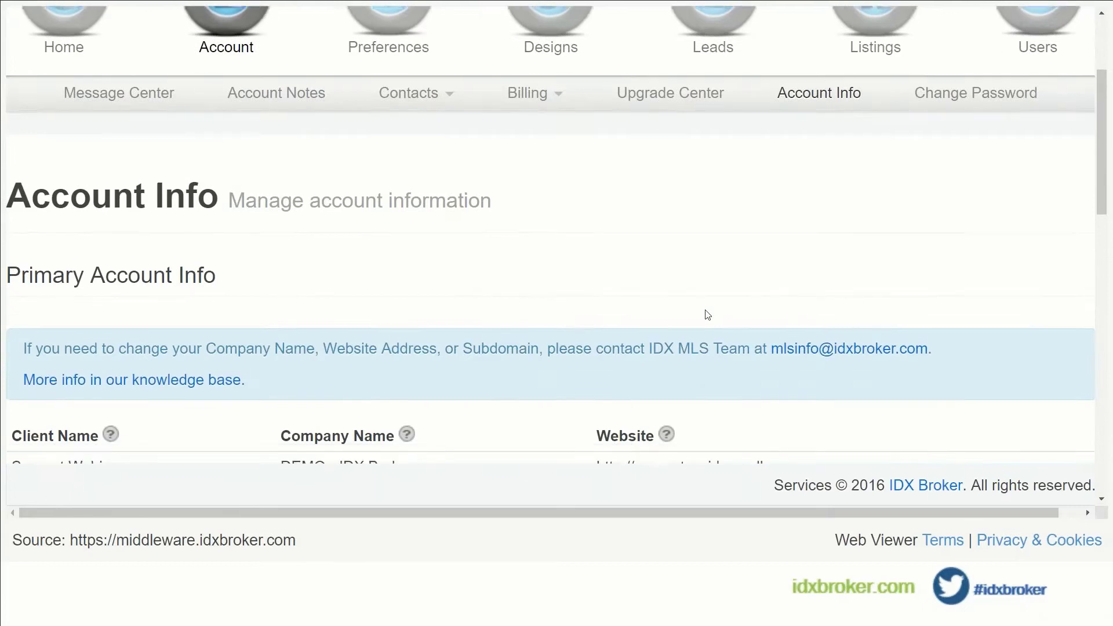
scroll(708, 314, down, 1)
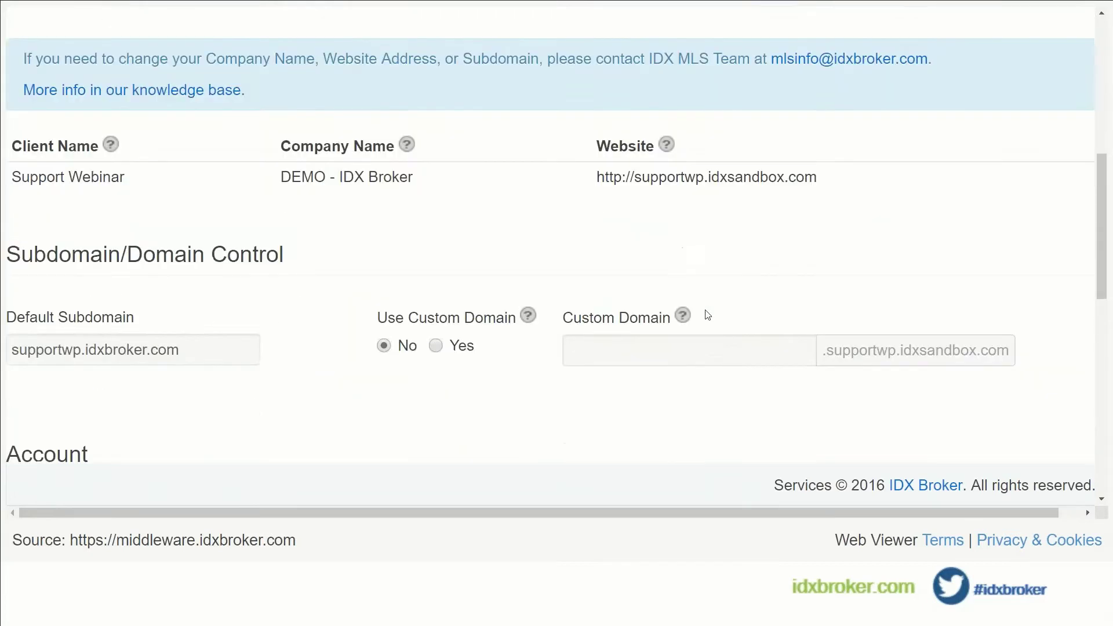
scroll(708, 314, down, 1)
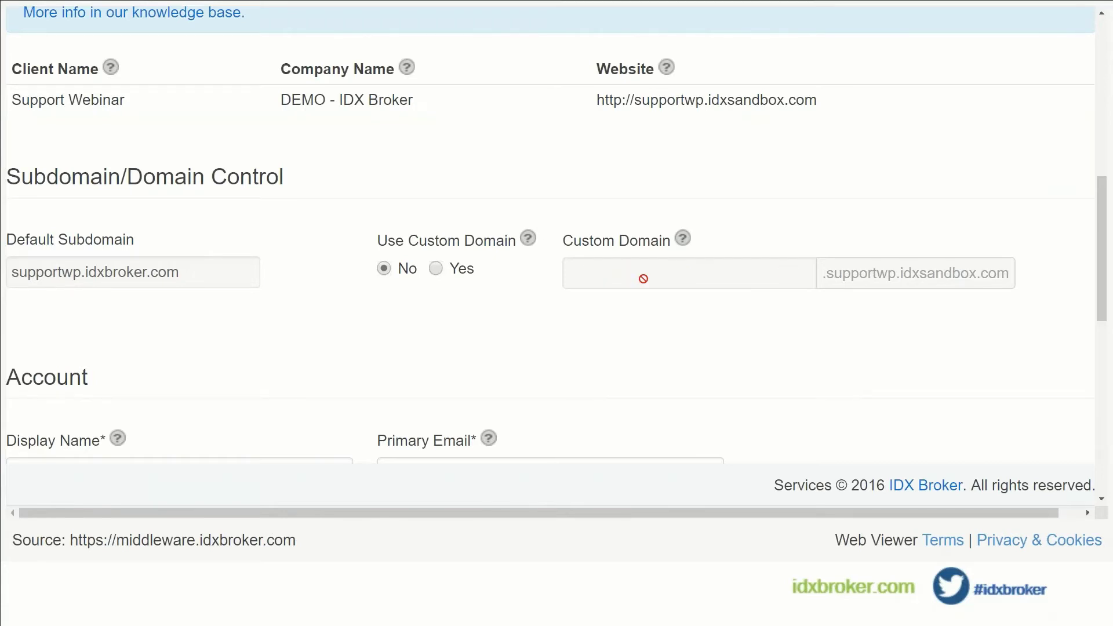
scroll(642, 279, down, 1)
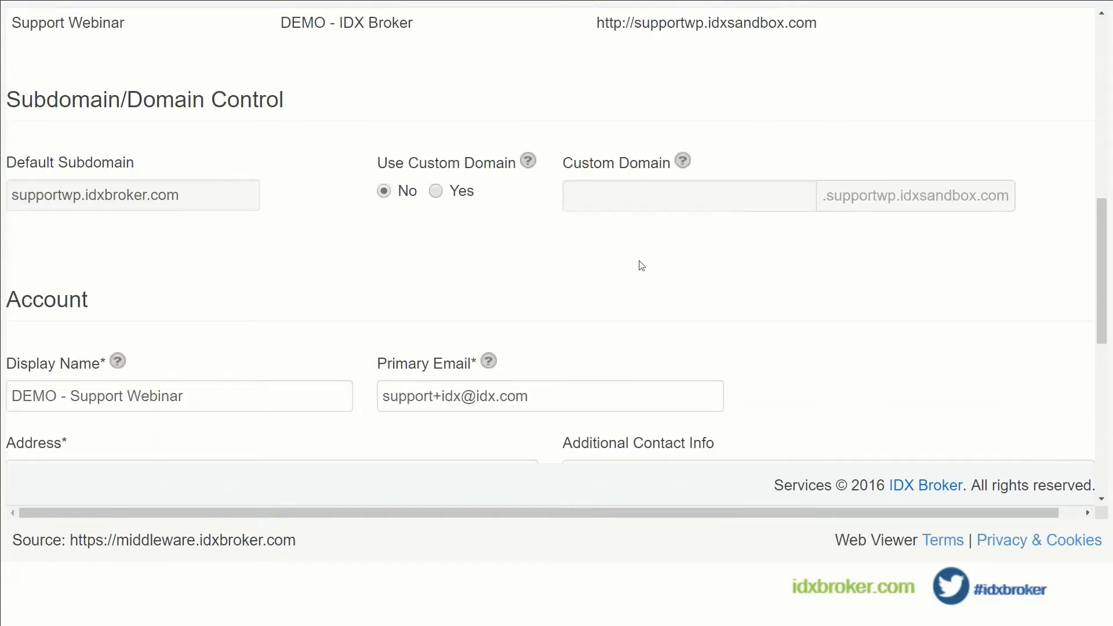
scroll(748, 262, down, 2)
scroll(763, 264, down, 1)
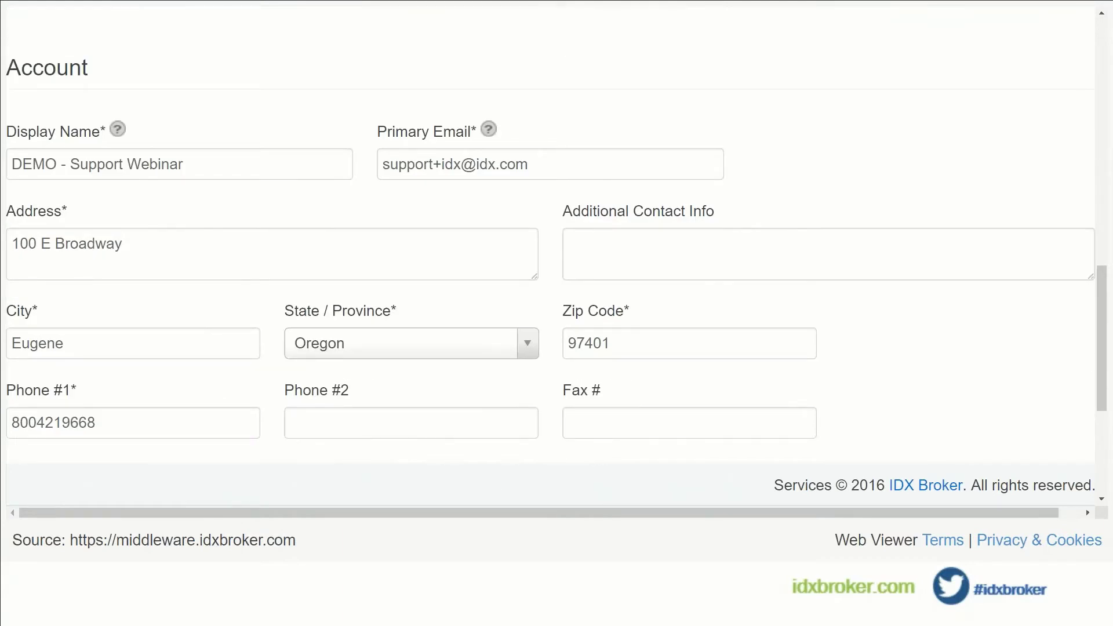
scroll(620, 273, down, 1)
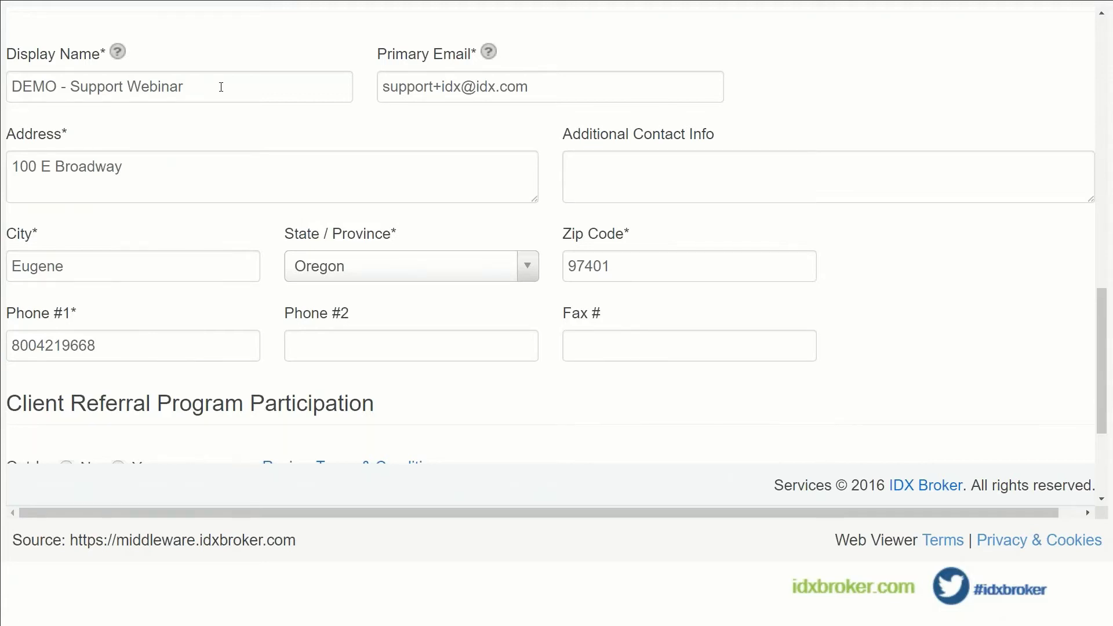
Review the Display Name, Primary Email and Address fields unchanged, then return to the top.
click(221, 87)
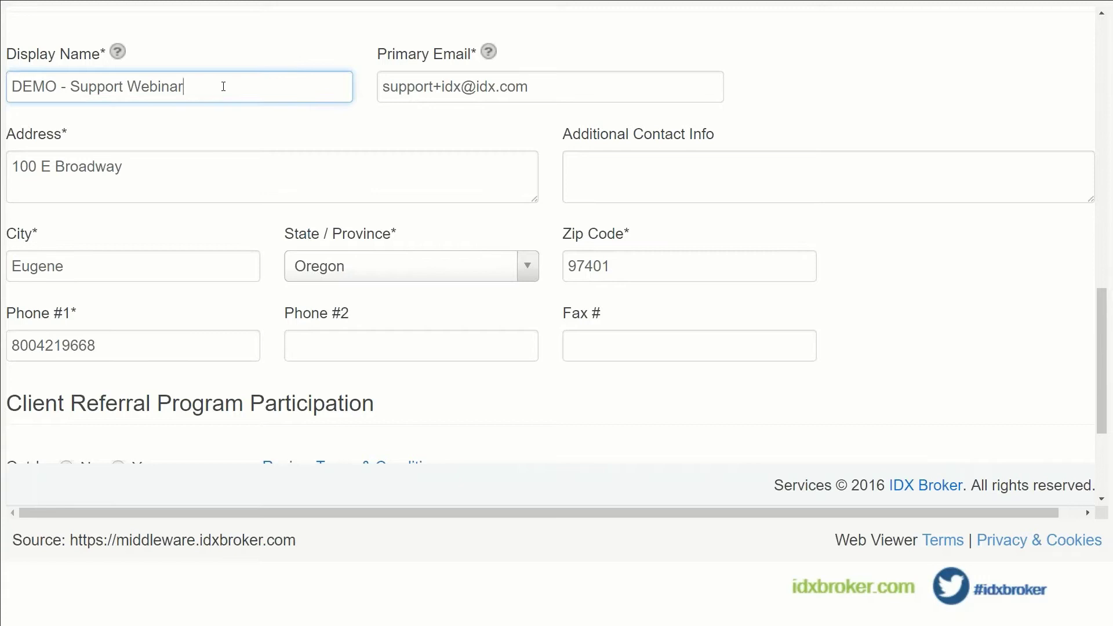
key(shift+Left)
key(shift+Left)
key(shift+Home)
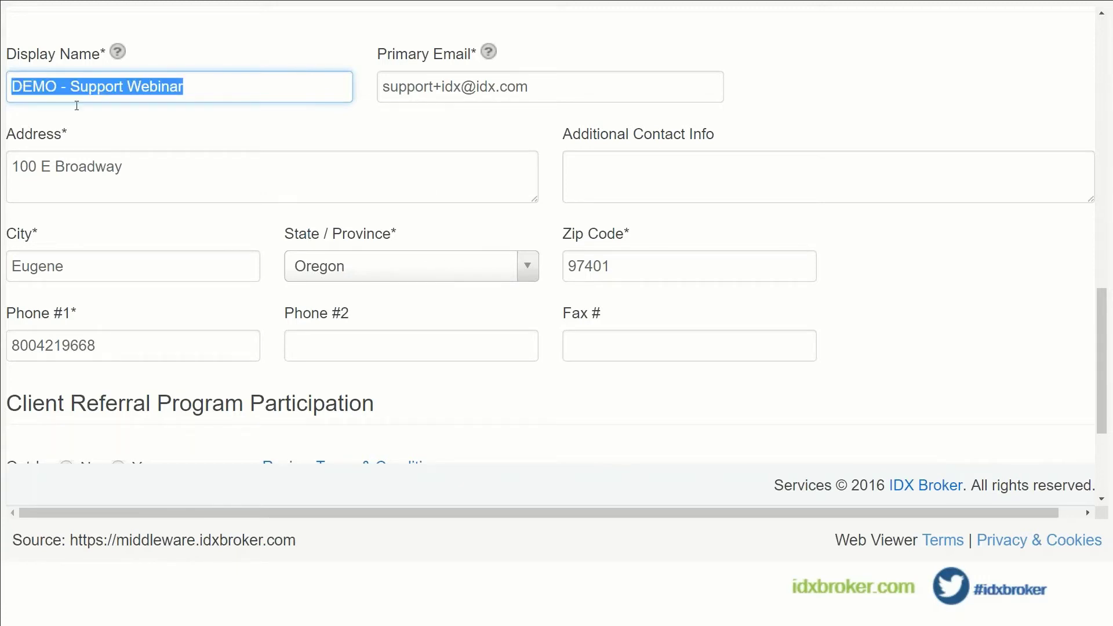
click(537, 94)
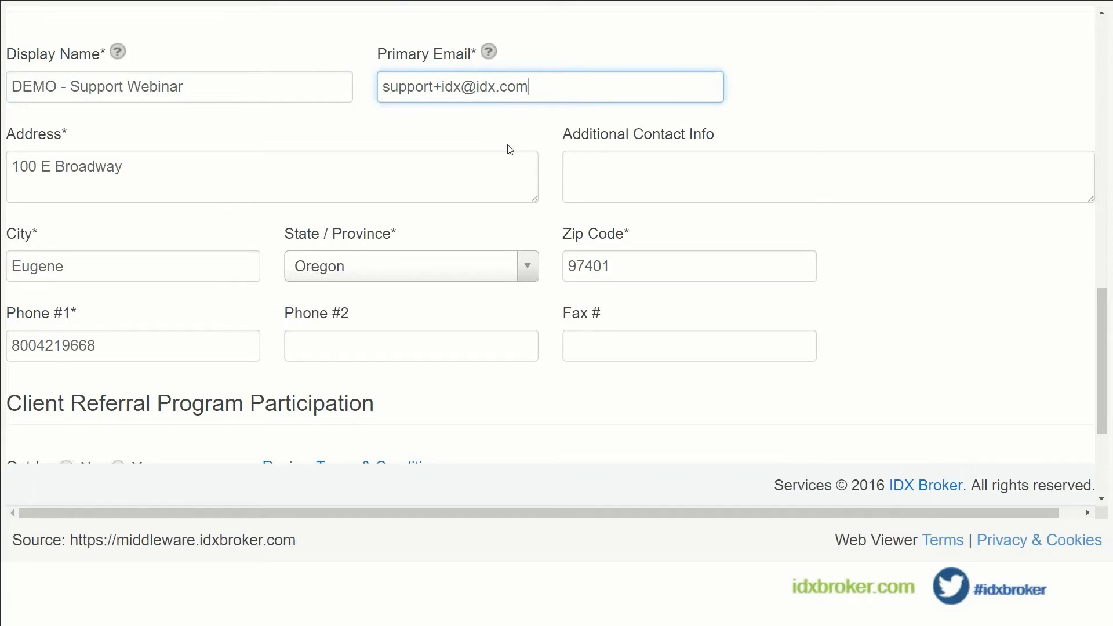
click(510, 159)
scroll(169, 182, down, 2)
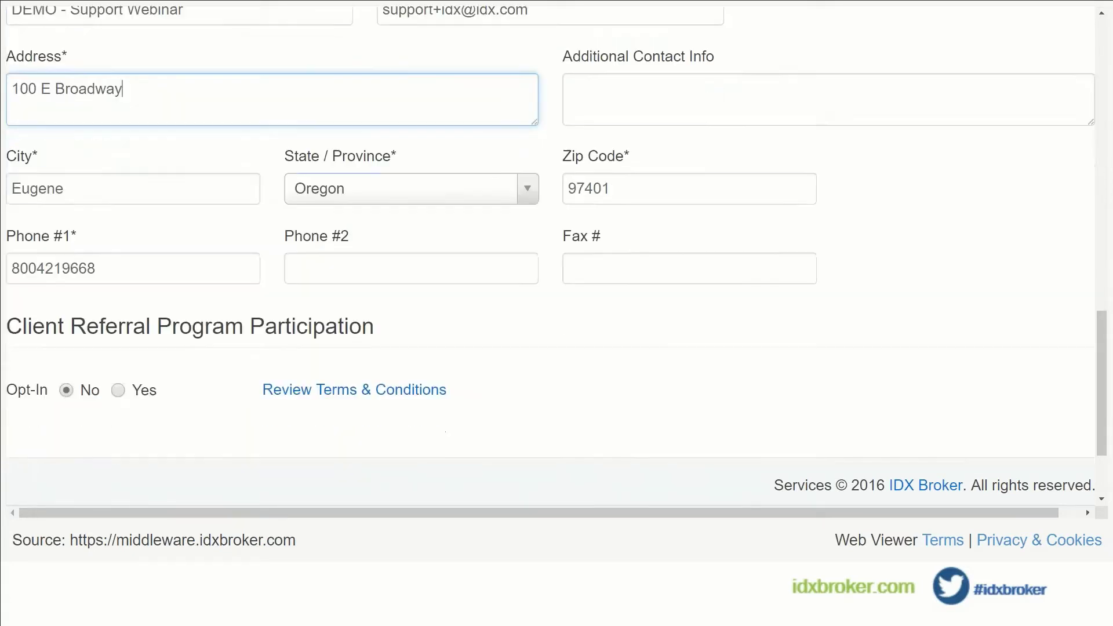
scroll(633, 255, up, 7)
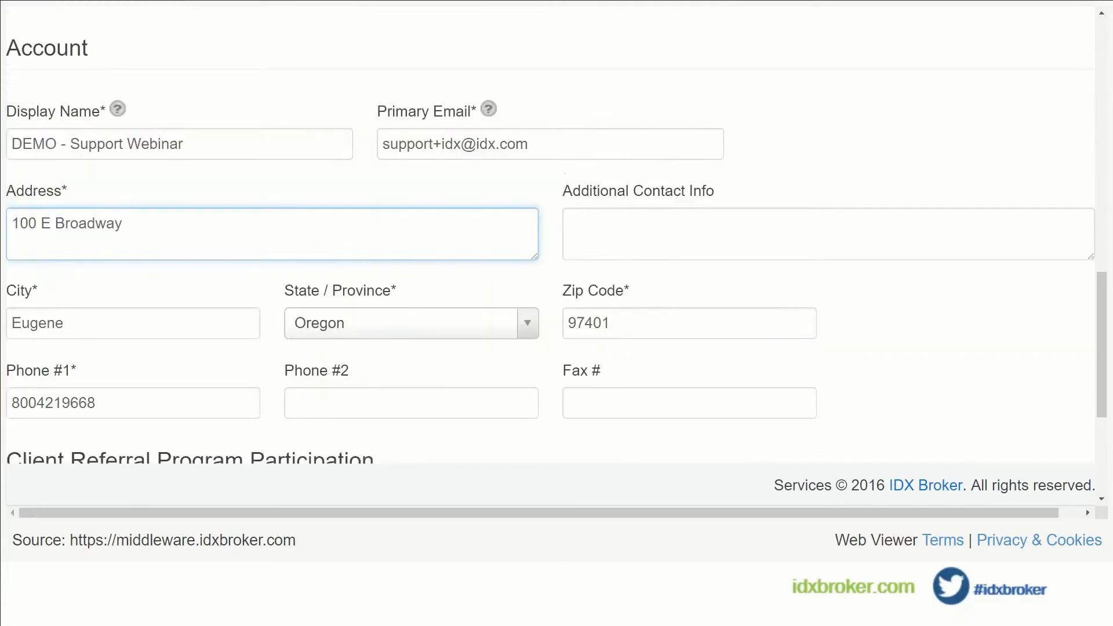
scroll(566, 267, up, 5)
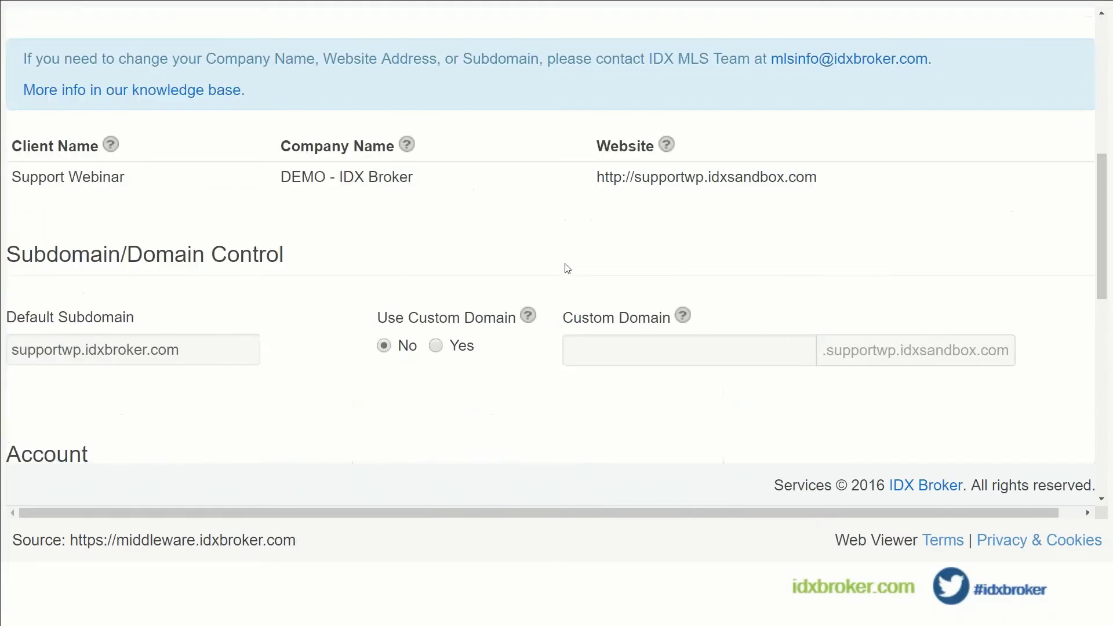
scroll(566, 268, up, 4)
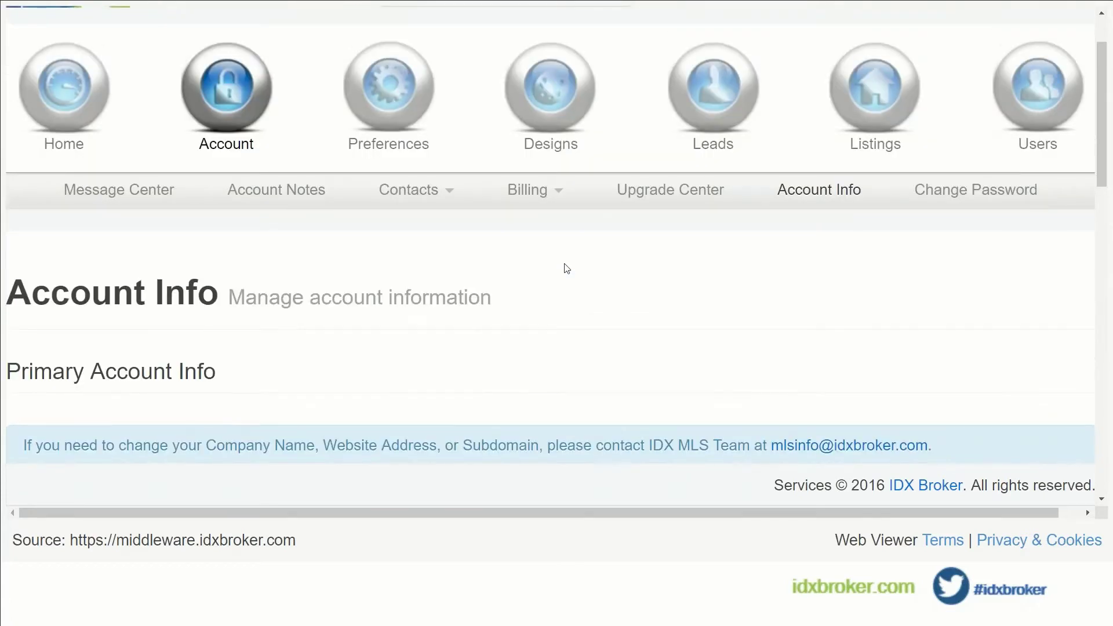
scroll(566, 268, up, 2)
Go to the Pages list under Designs.
mouse_move(549, 168)
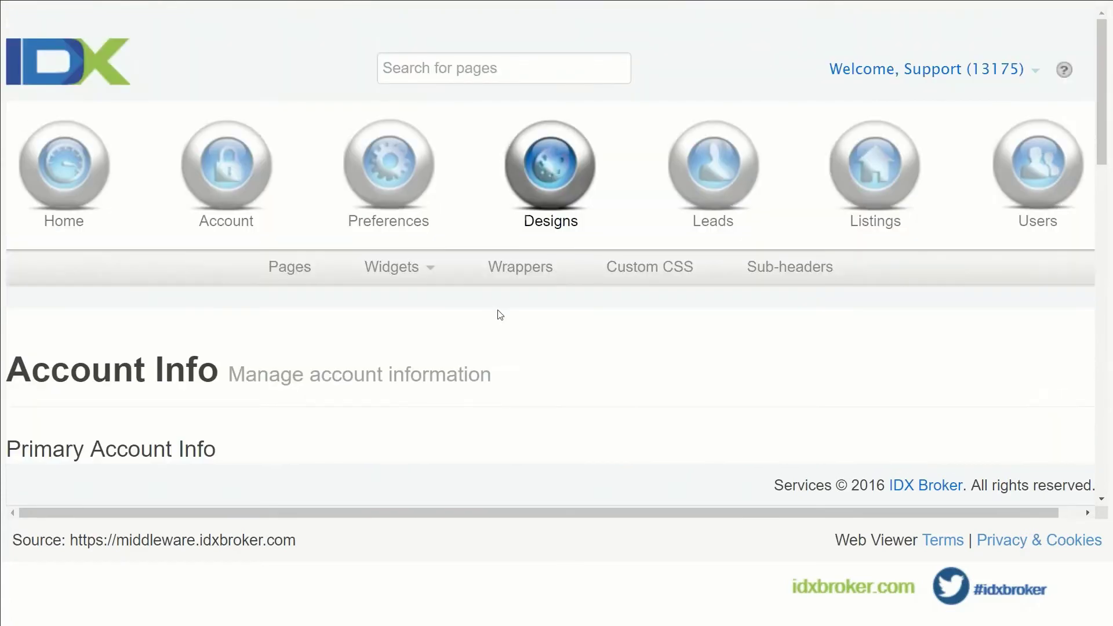
click(281, 268)
scroll(568, 323, down, 5)
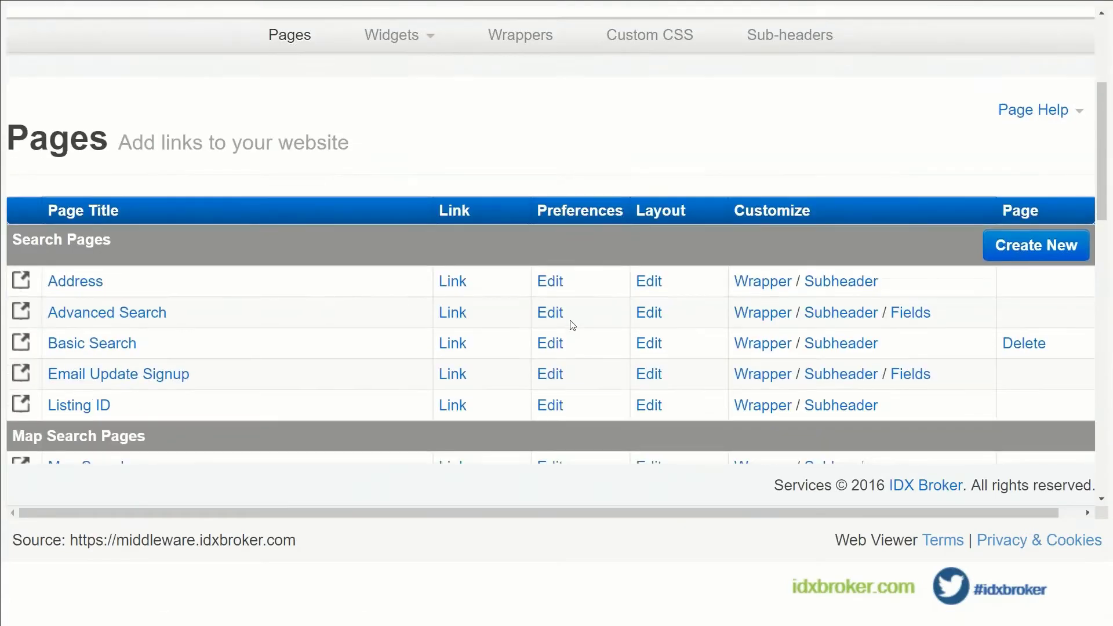
scroll(572, 325, down, 1)
scroll(572, 324, up, 1)
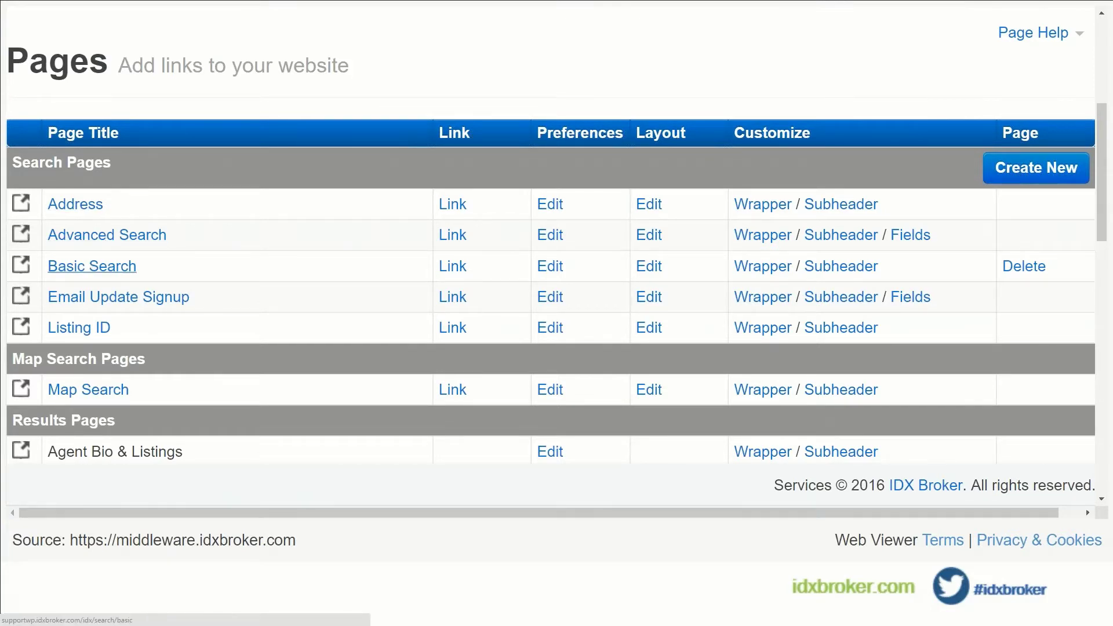
Scroll through the search, results, details, listing, contact, user, other and roster pages.
scroll(131, 321, down, 1)
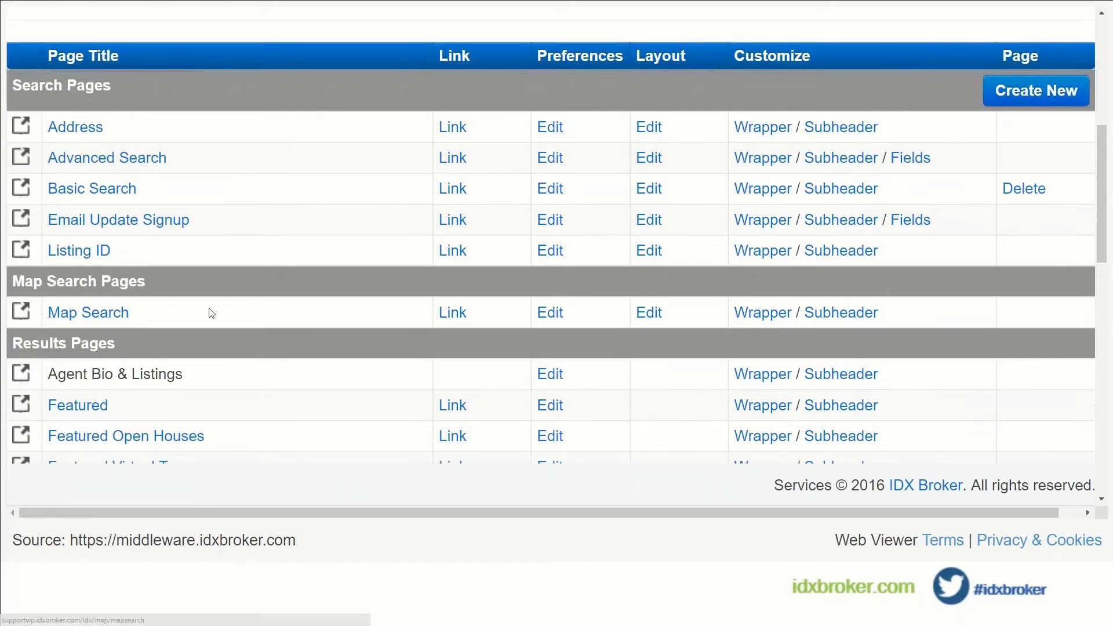
scroll(307, 310, down, 1)
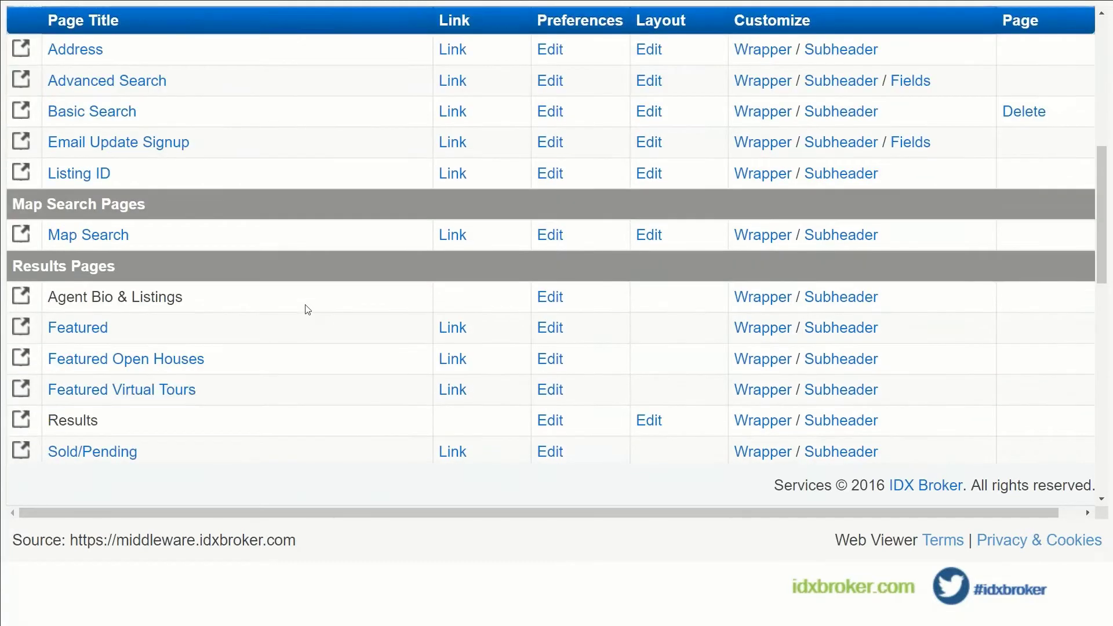
scroll(307, 310, down, 1)
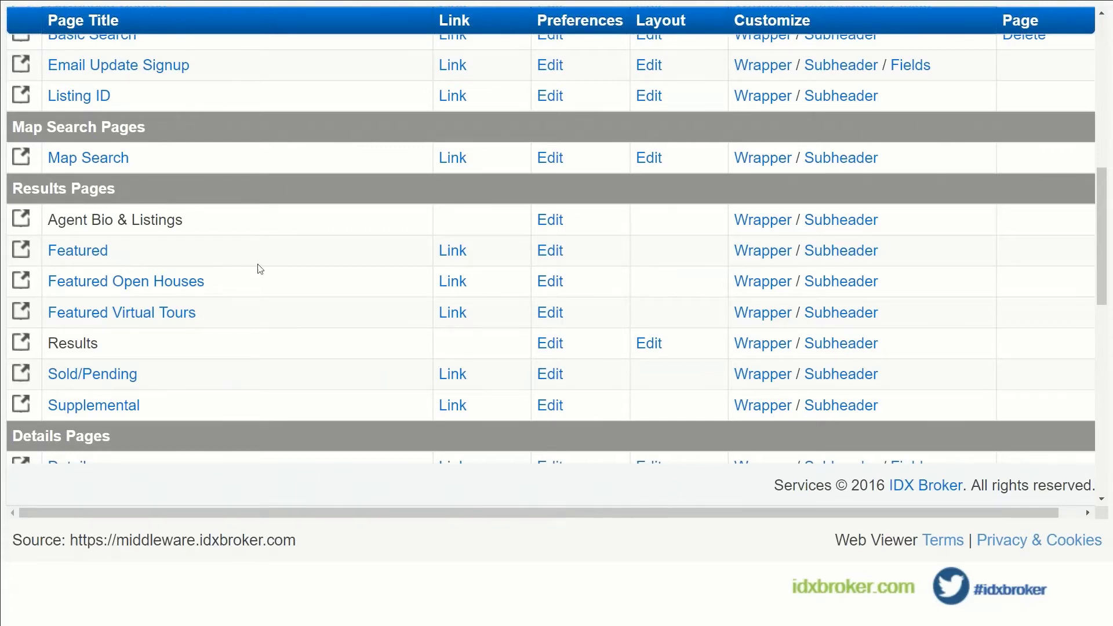
scroll(122, 260, down, 4)
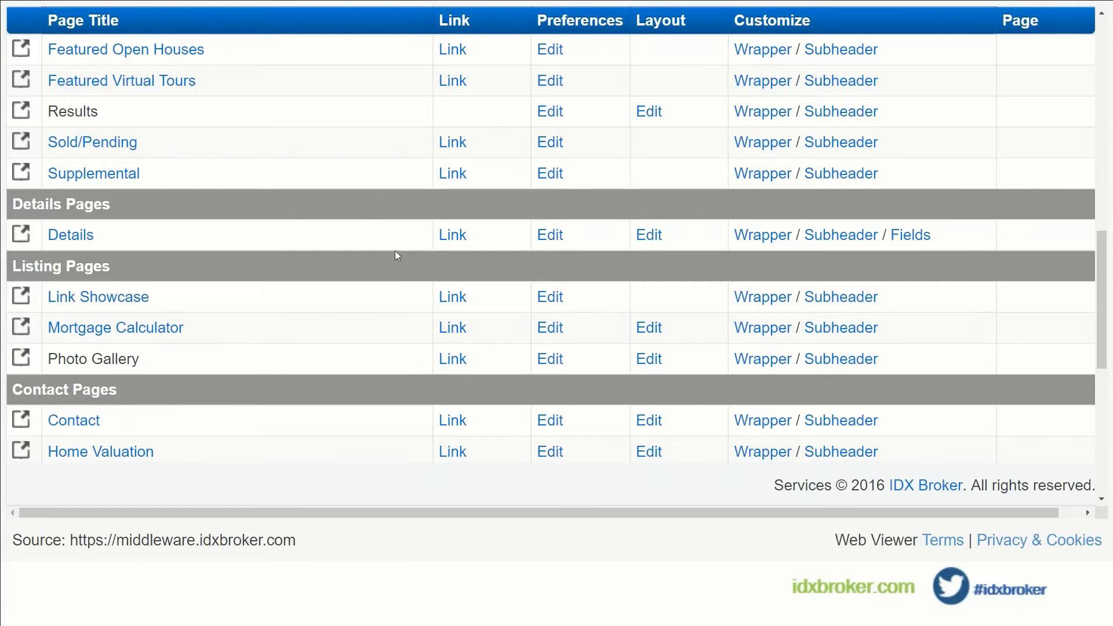
scroll(394, 252, down, 2)
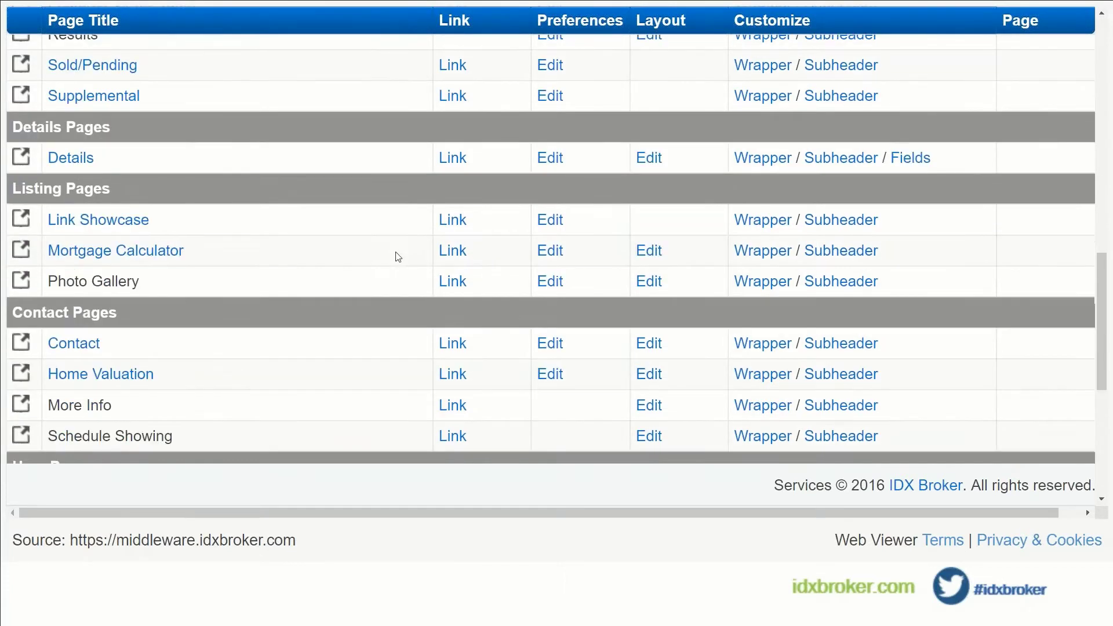
scroll(372, 301, down, 4)
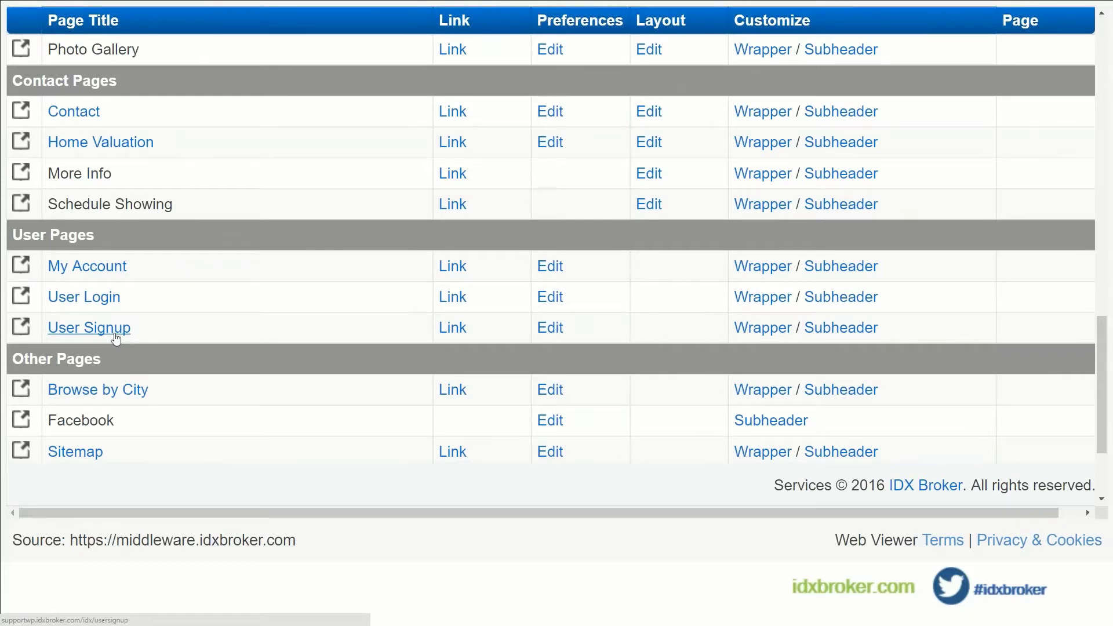
scroll(209, 340, down, 3)
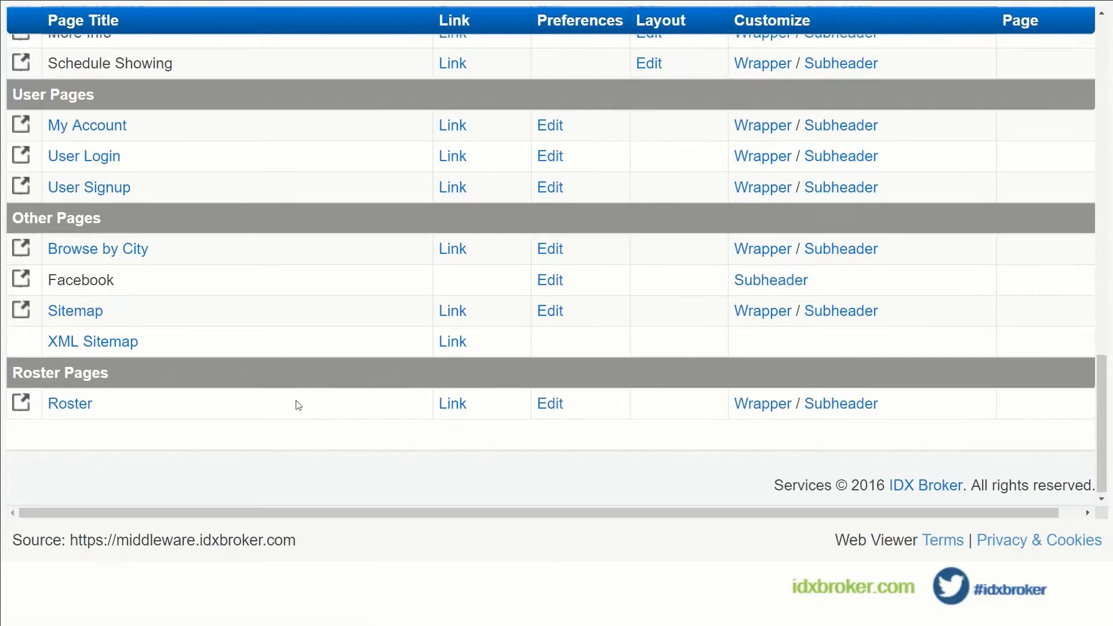
scroll(298, 405, up, 6)
scroll(298, 405, up, 12)
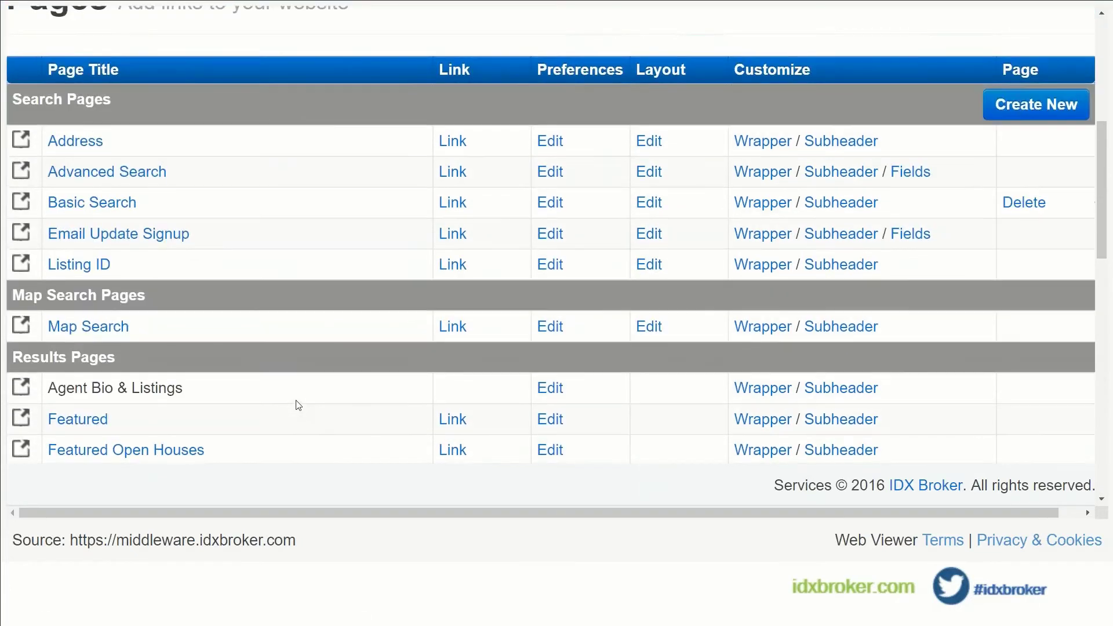
scroll(297, 405, up, 2)
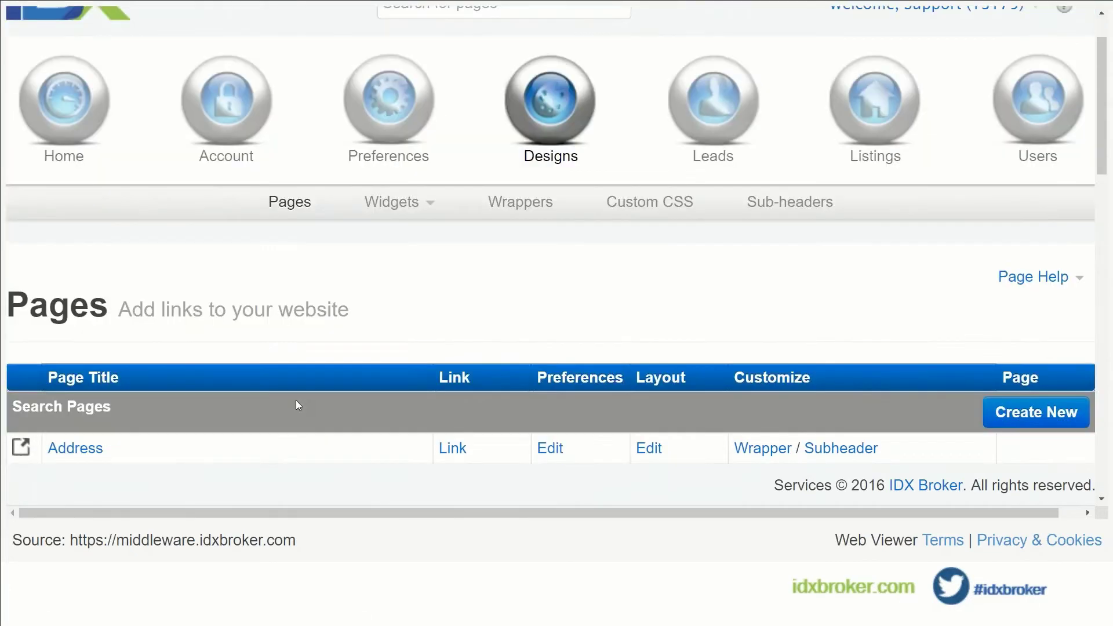
Bring the Search Pages rows (Address, Advanced Search, Basic Search, Email Update Signup, Listing ID) into view.
scroll(298, 405, down, 3)
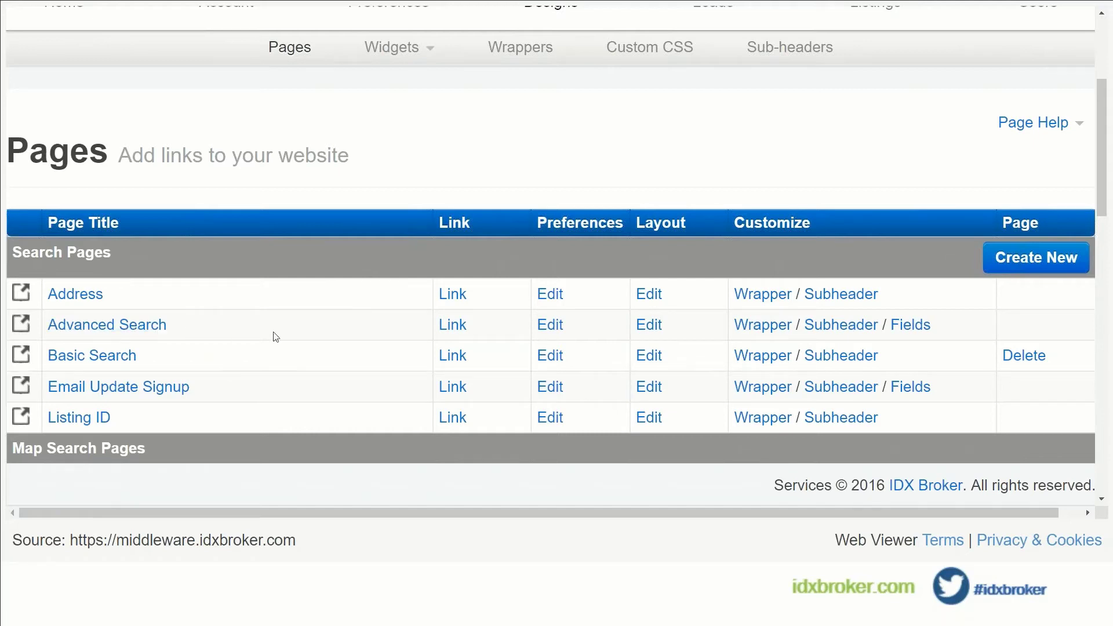
scroll(273, 334, up, 4)
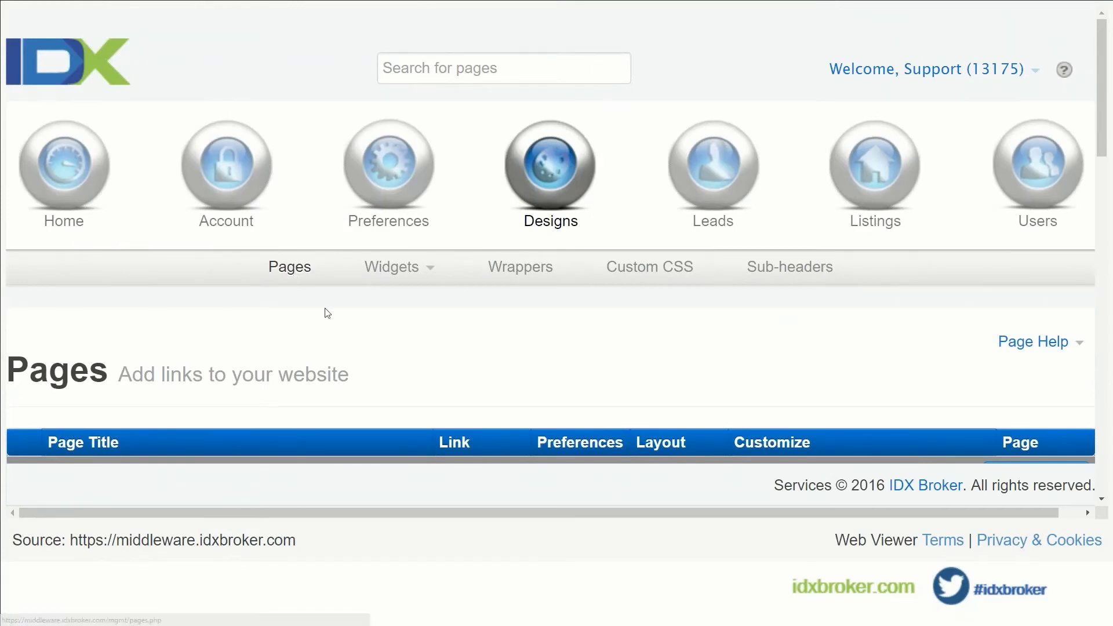
scroll(323, 313, down, 2)
scroll(325, 313, down, 2)
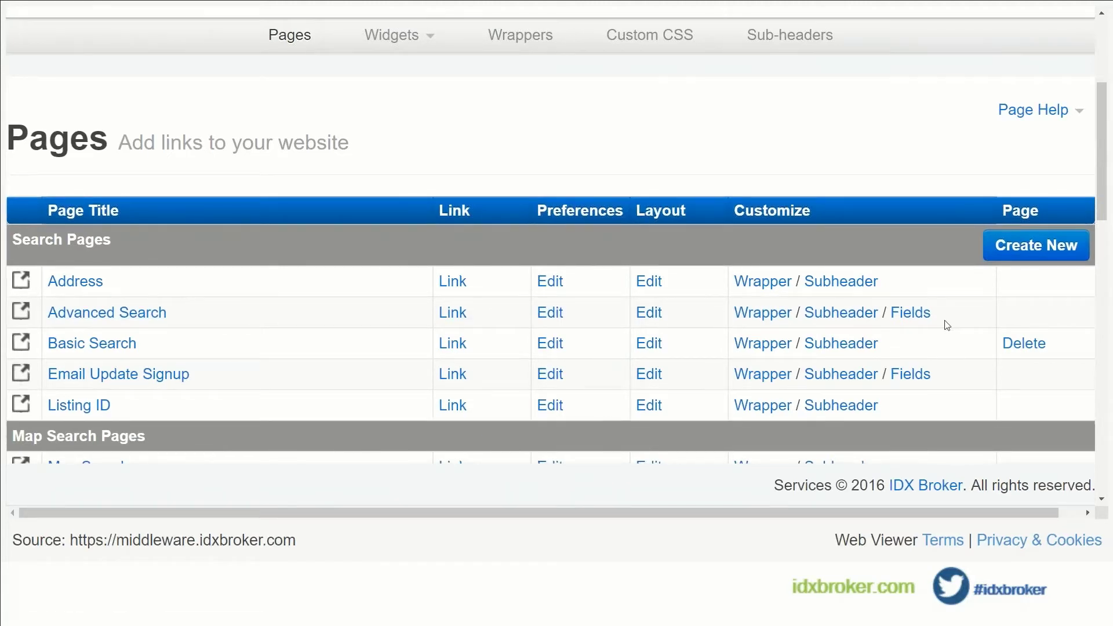
Open the Advanced Search fields and view the Single Family property type layout settings.
click(911, 312)
scroll(640, 330, down, 3)
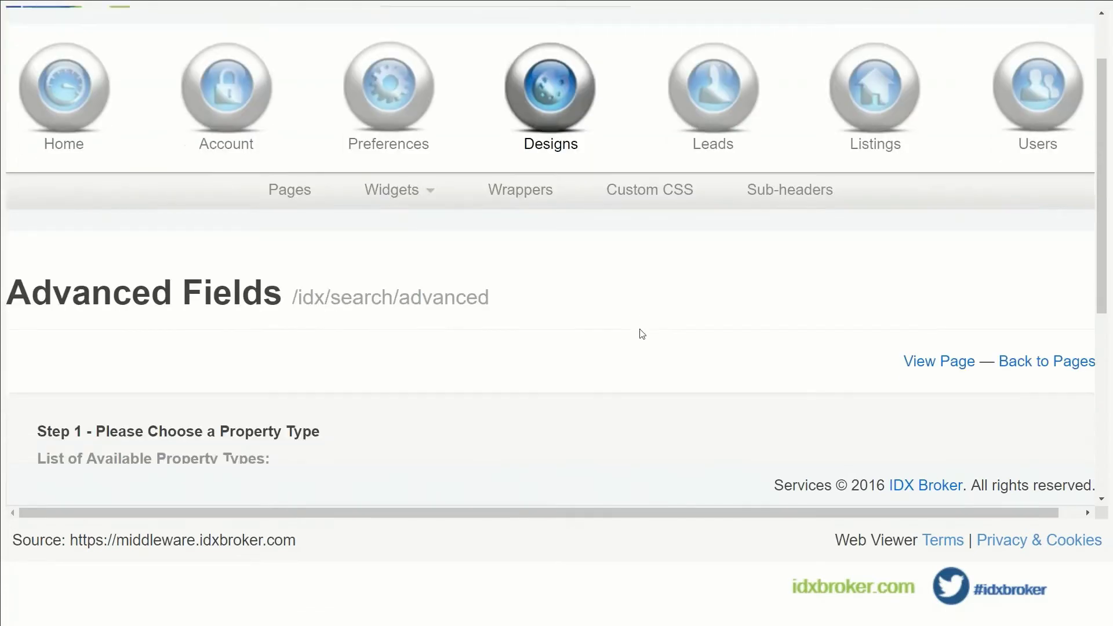
scroll(641, 332, down, 3)
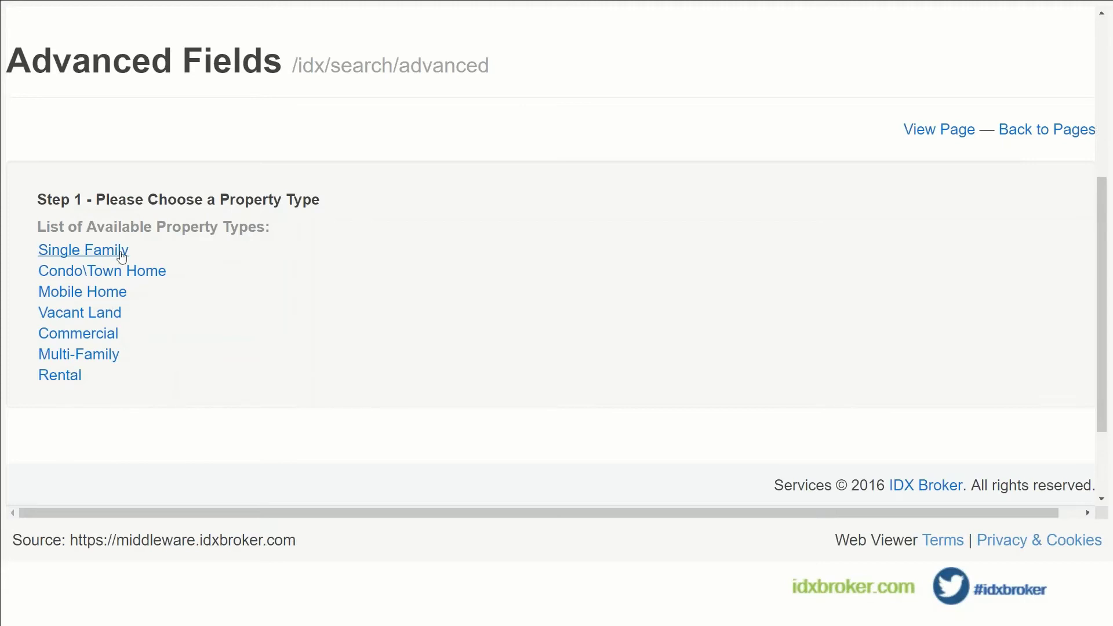
click(99, 256)
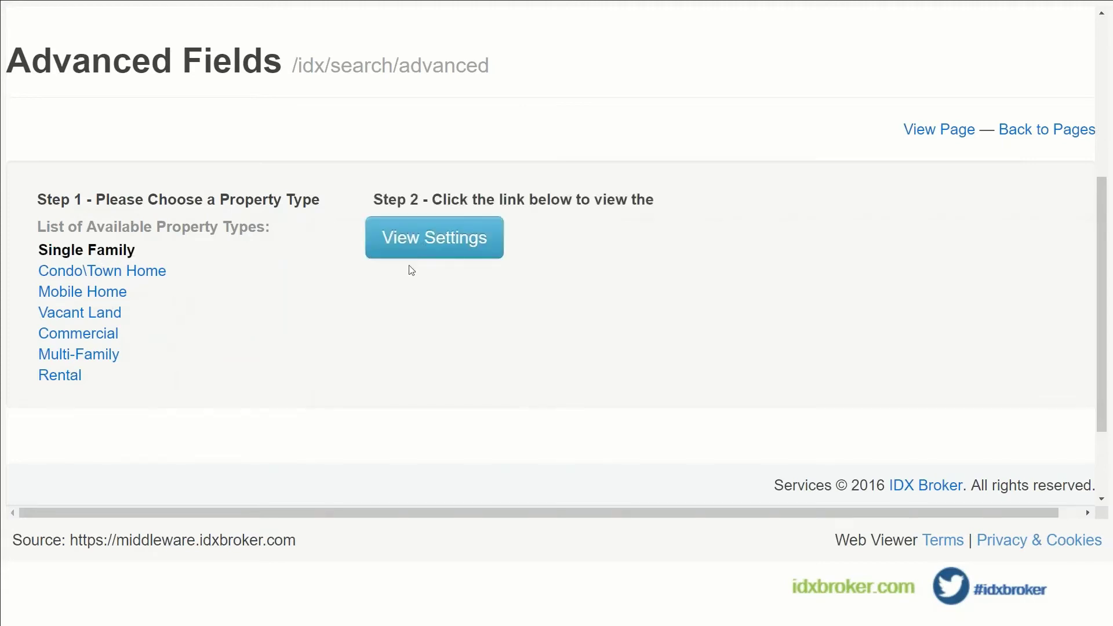
click(433, 253)
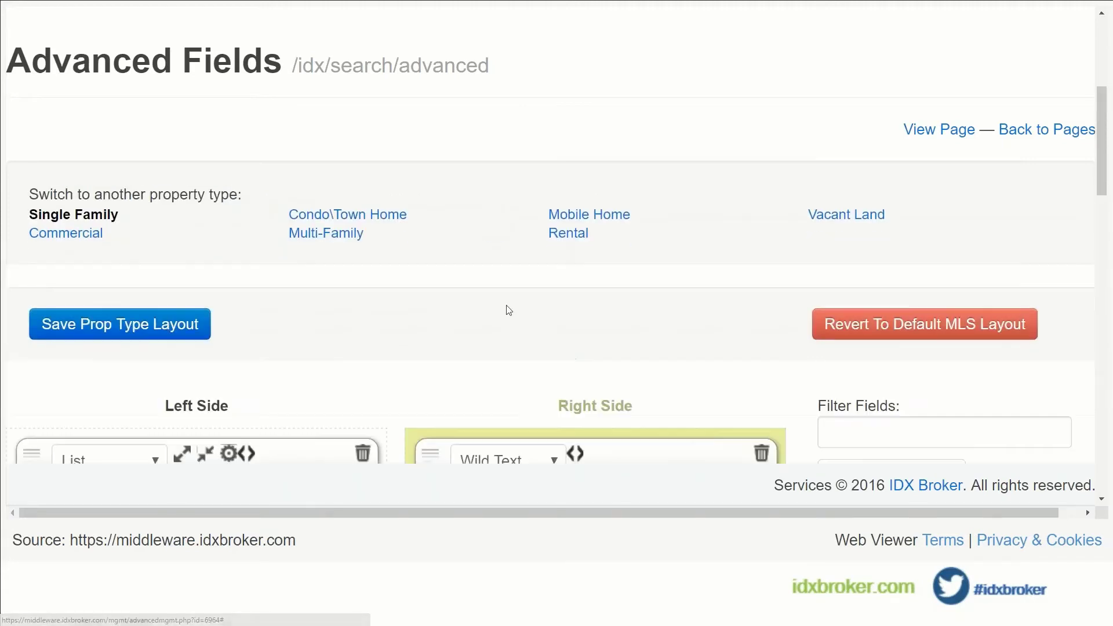
Delete the Fireplaces Quick List field from the Right Side of the Single Family layout.
scroll(364, 300, down, 4)
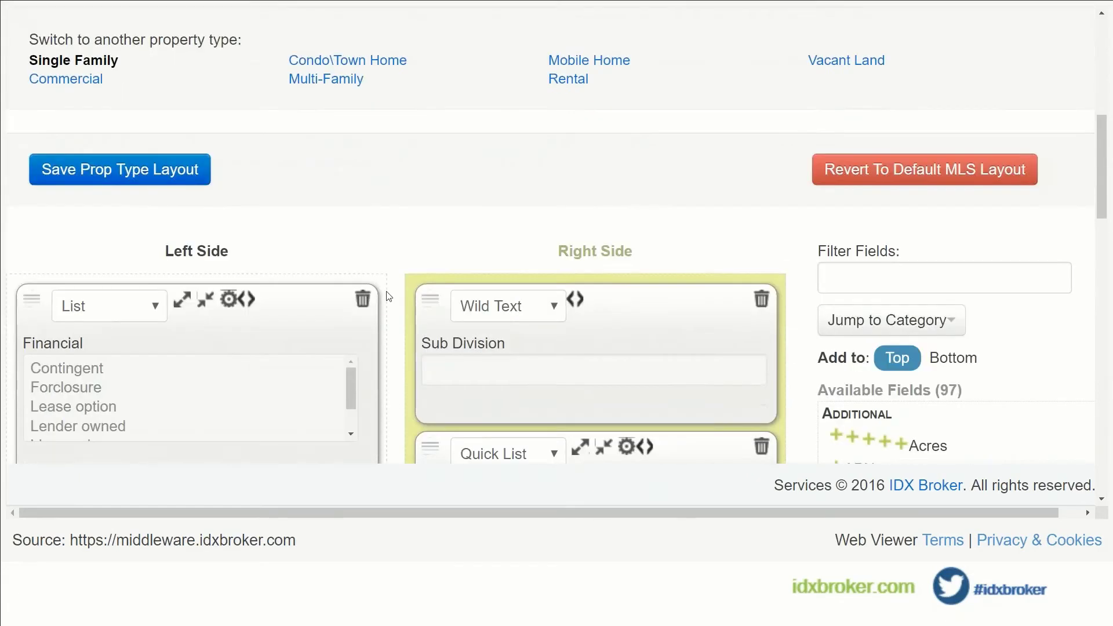
scroll(388, 296, down, 3)
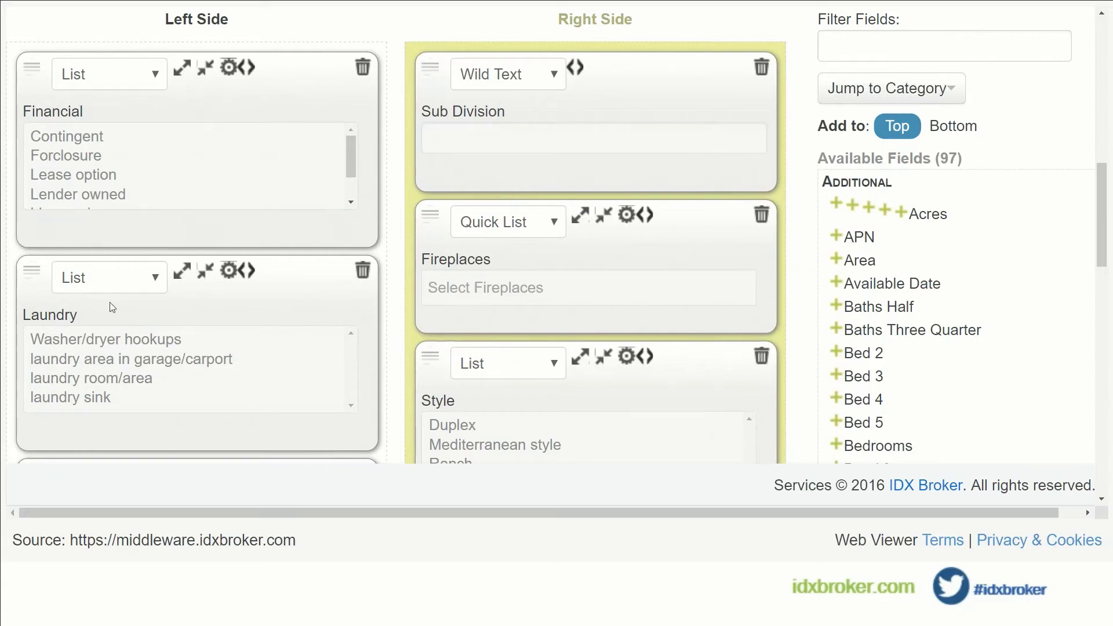
scroll(490, 407, down, 1)
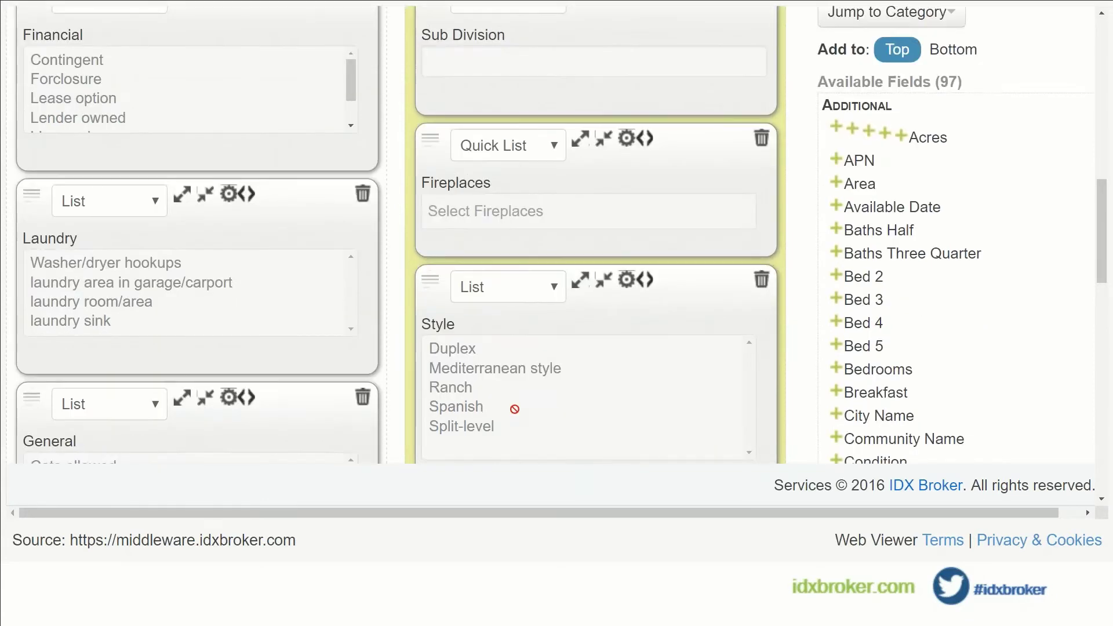
scroll(586, 306, up, 1)
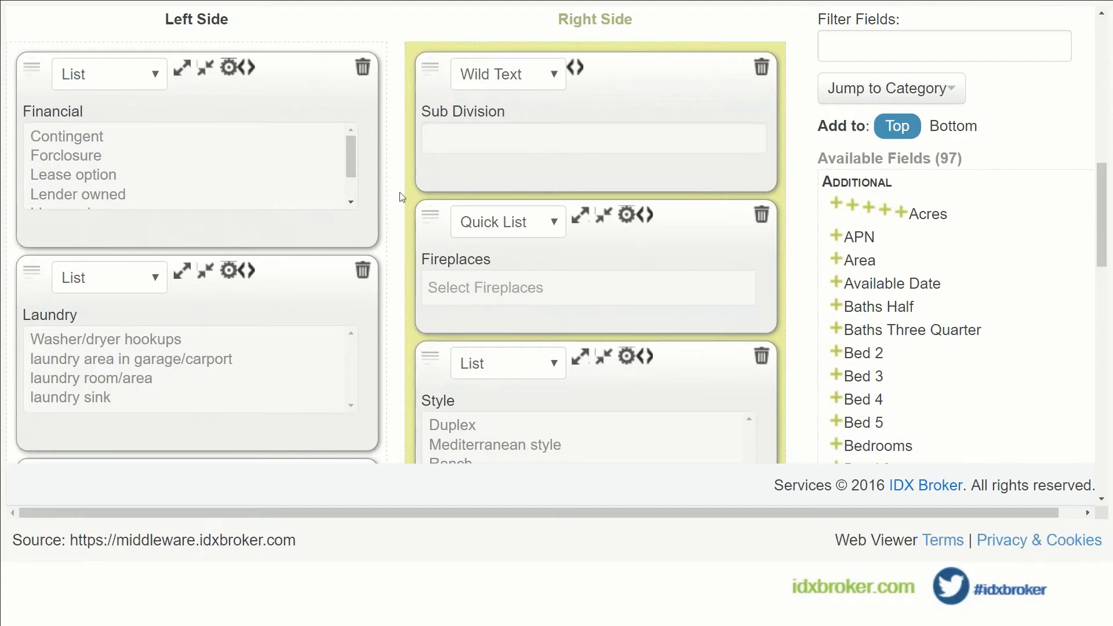
scroll(399, 201, down, 3)
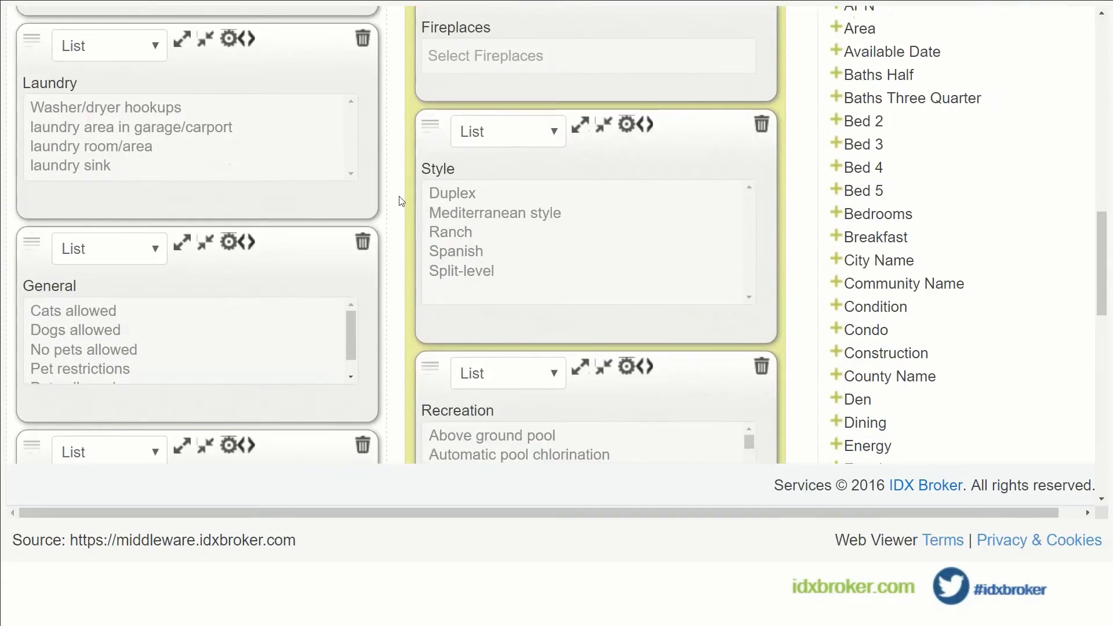
scroll(398, 200, down, 3)
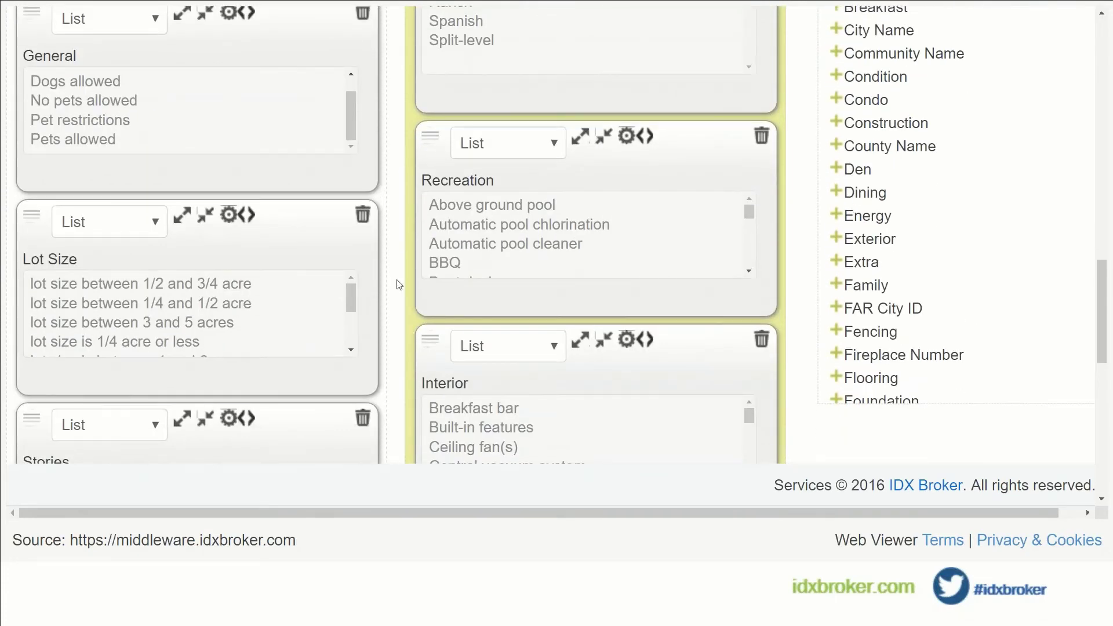
scroll(399, 284, up, 5)
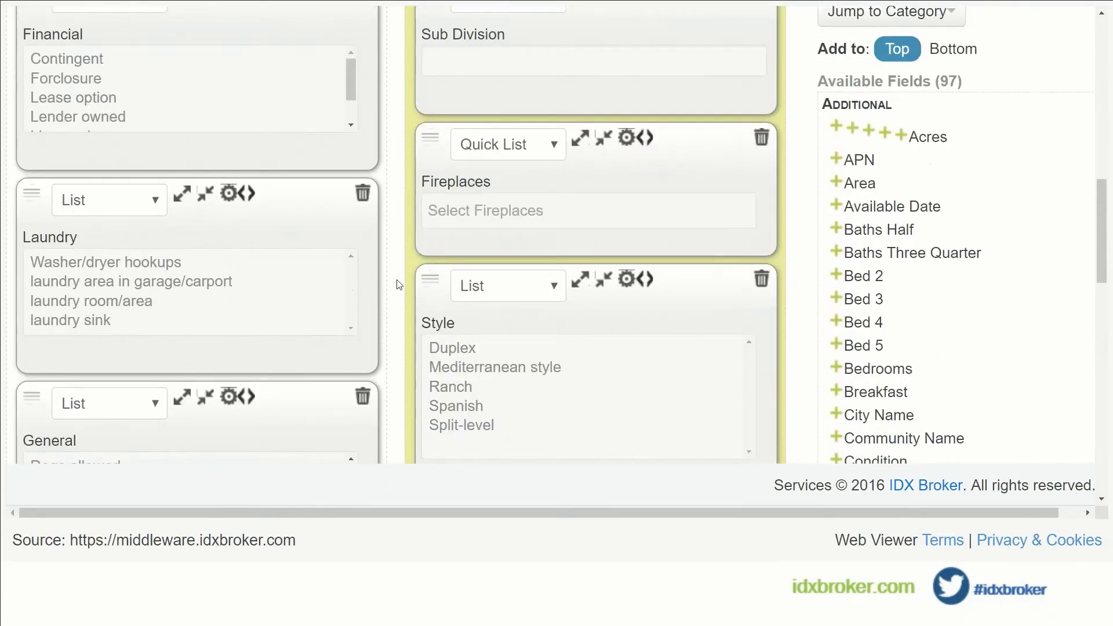
scroll(399, 284, up, 1)
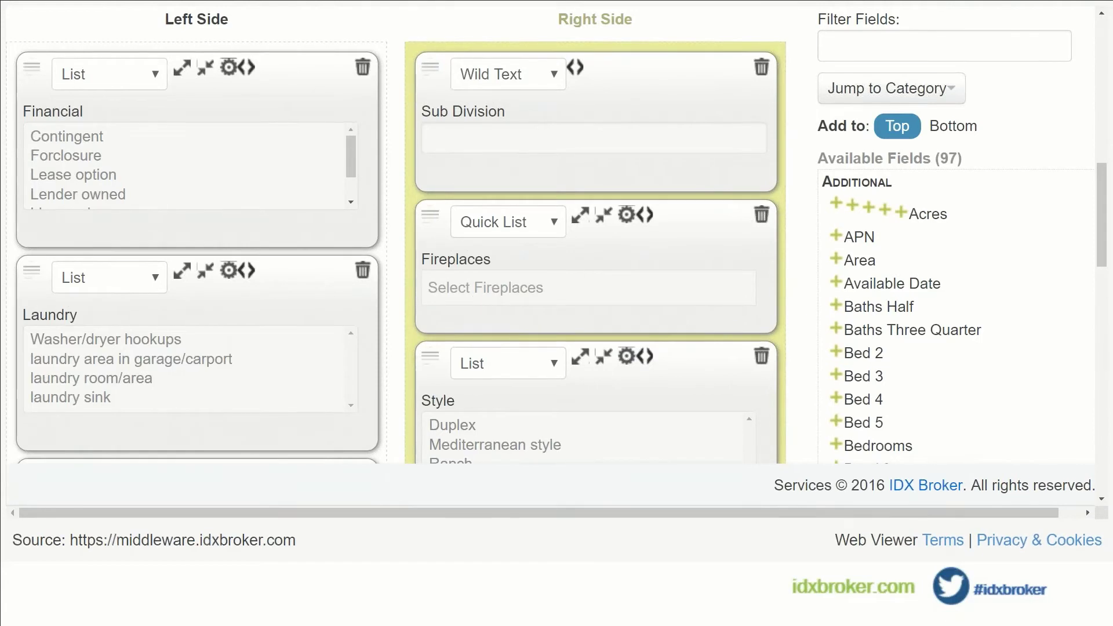
click(761, 214)
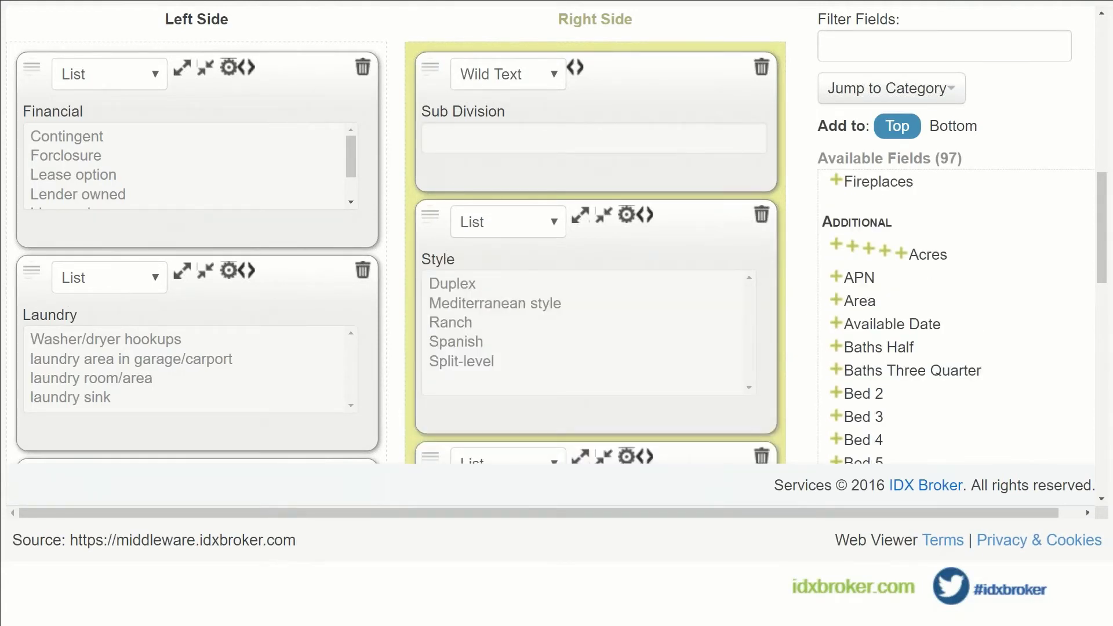
scroll(1049, 289, down, 3)
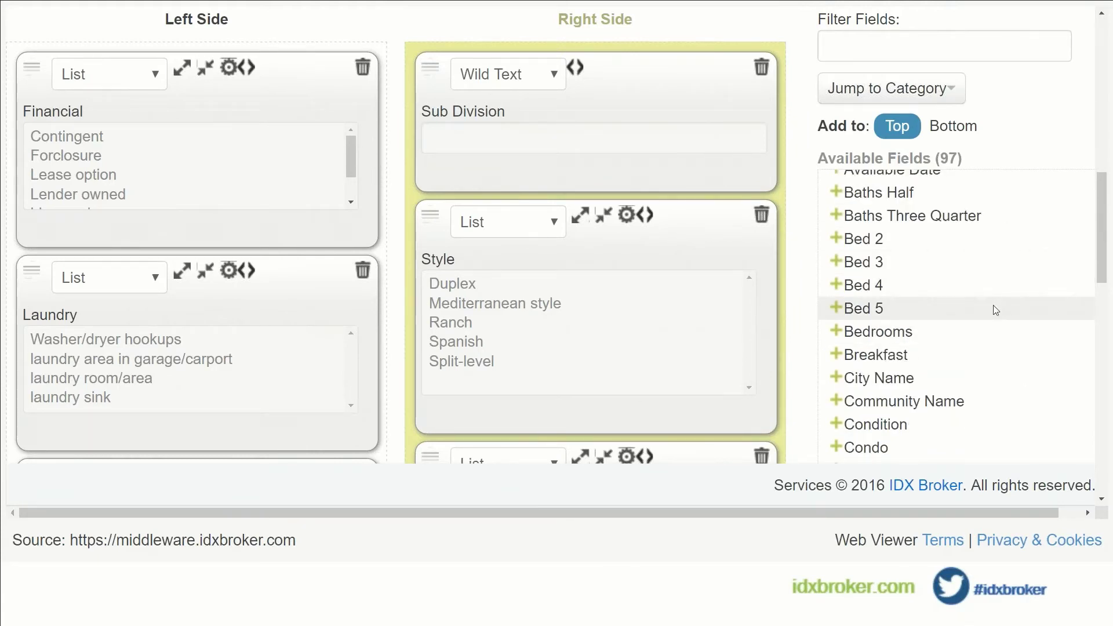
scroll(993, 305, down, 3)
Add the Breakfast and Community Name fields from Available Fields to the top of the Right Side.
click(845, 280)
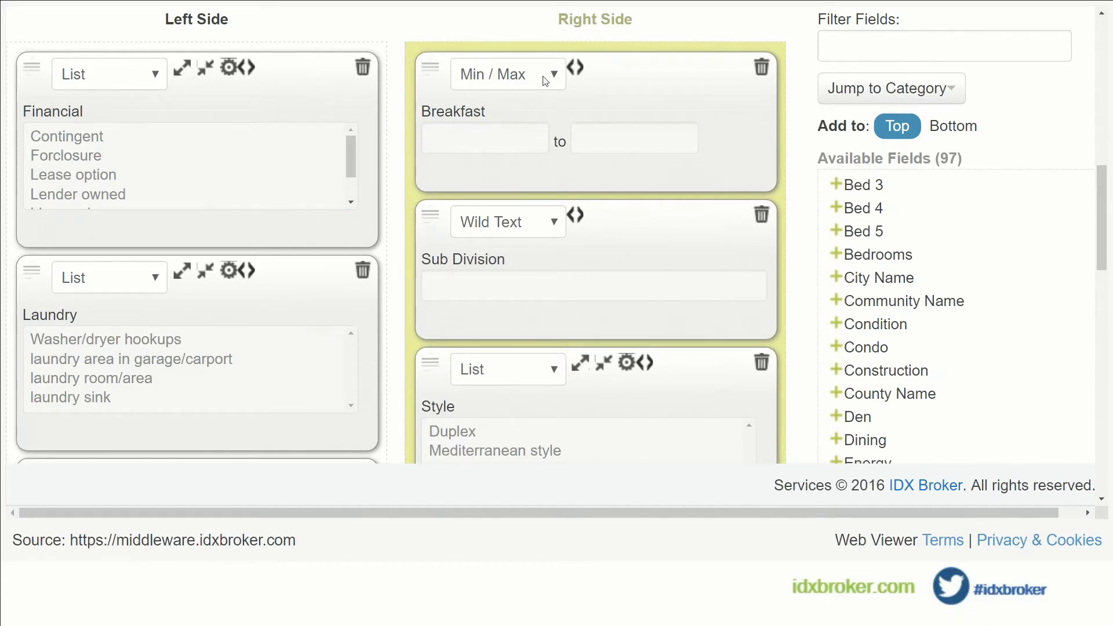
scroll(959, 265, down, 2)
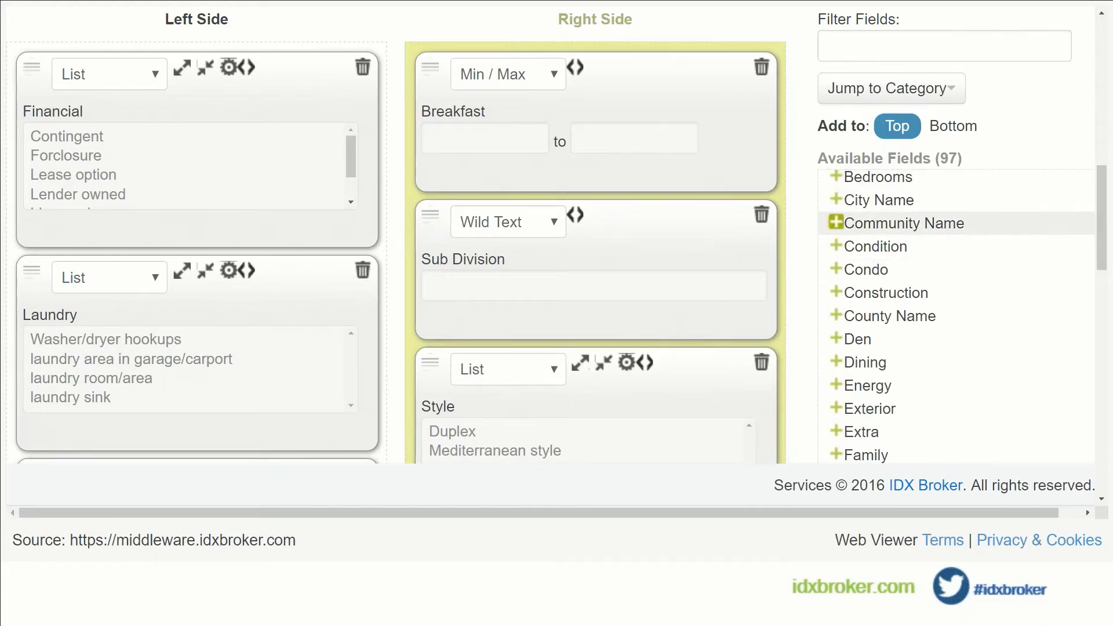
click(835, 223)
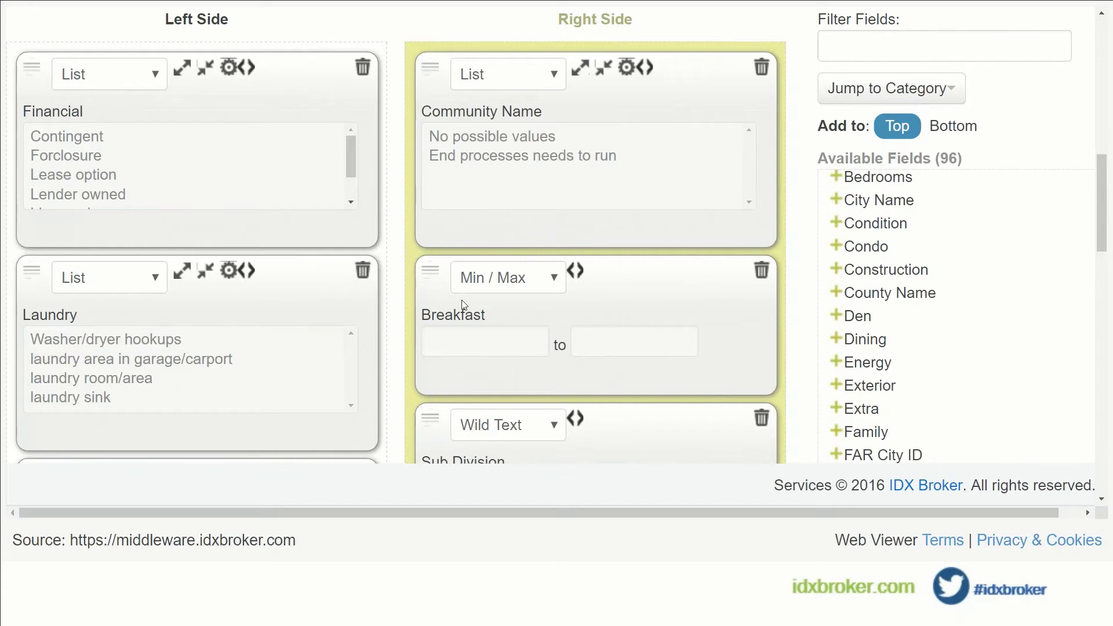
scroll(464, 305, down, 1)
drag(442, 341, 451, 290)
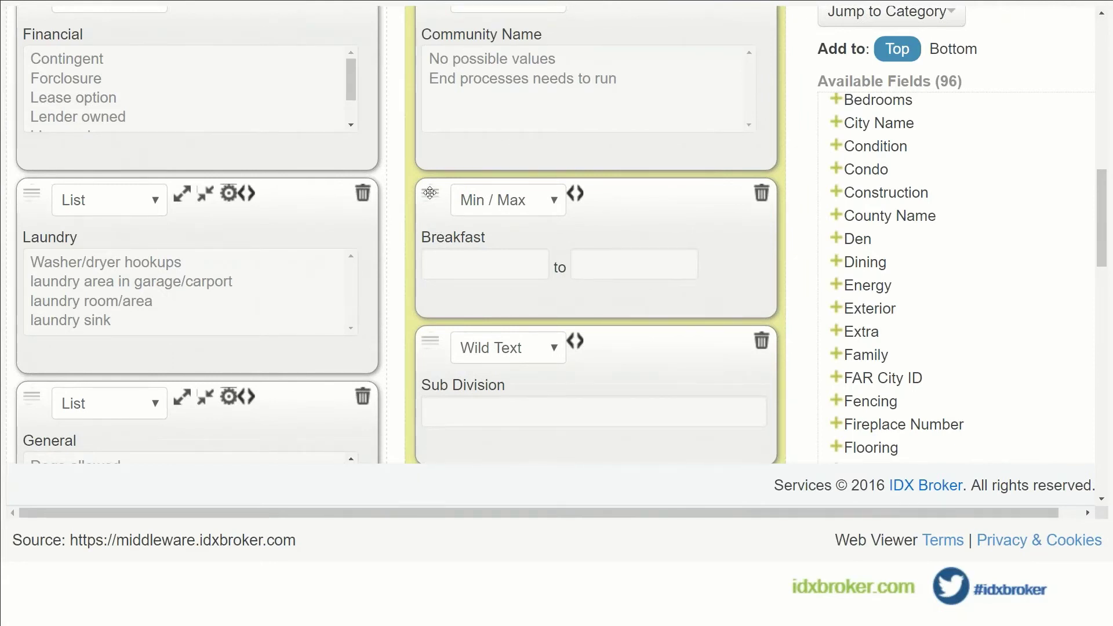
Drag Sub Division to the top of the Left Side.
scroll(430, 194, up, 1)
scroll(430, 197, down, 1)
drag(431, 335, 55, 152)
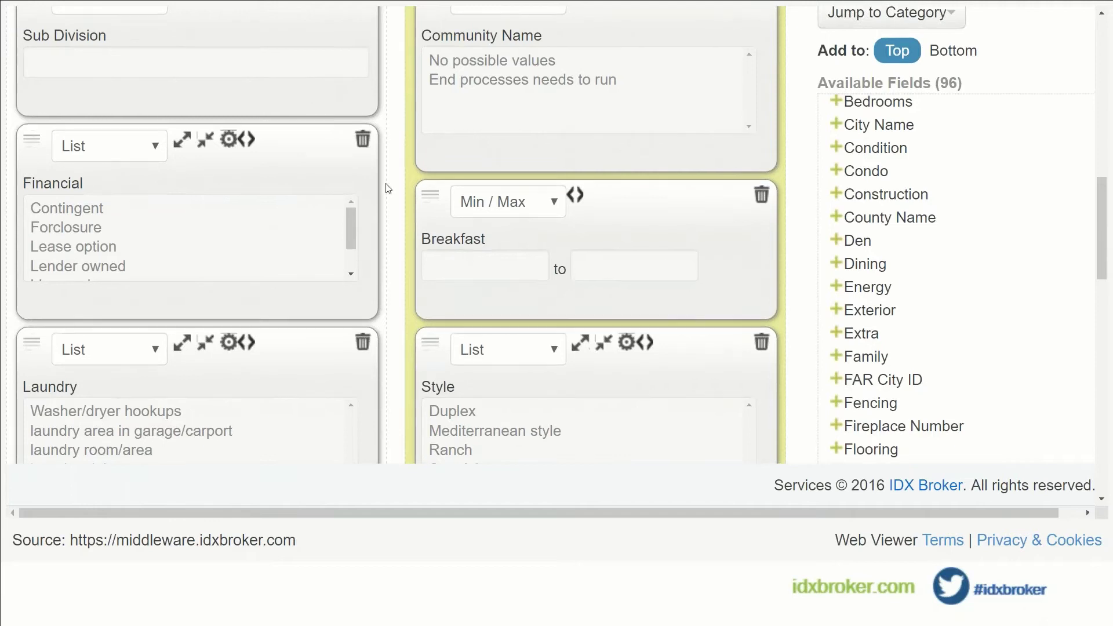
Move the Financial field to the Right Side directly below Community Name.
scroll(385, 174, up, 1)
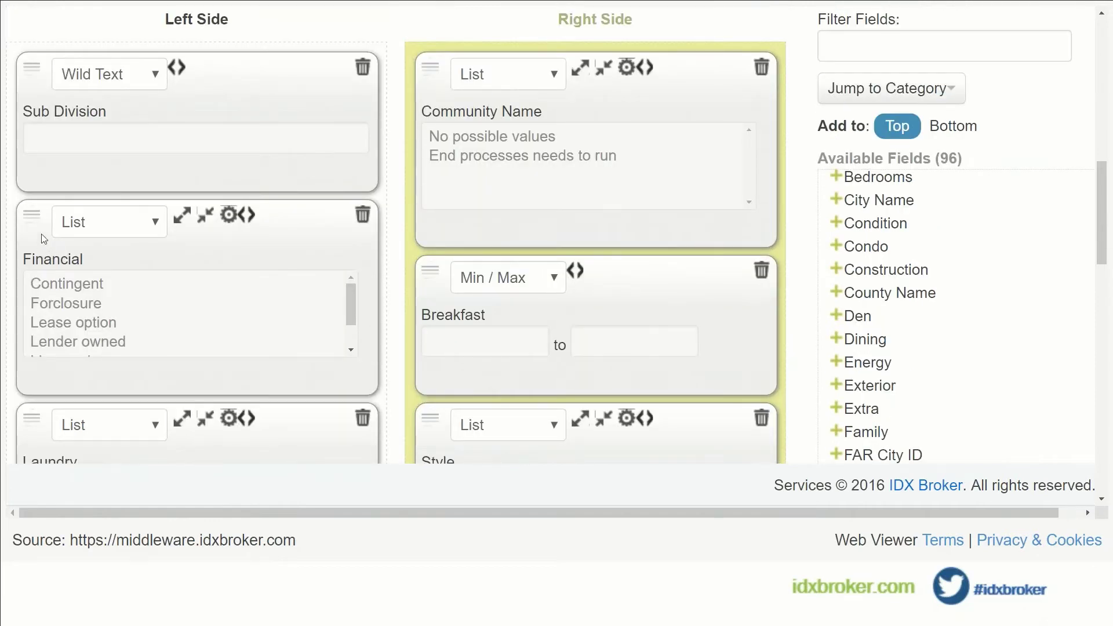
drag(33, 207, 457, 277)
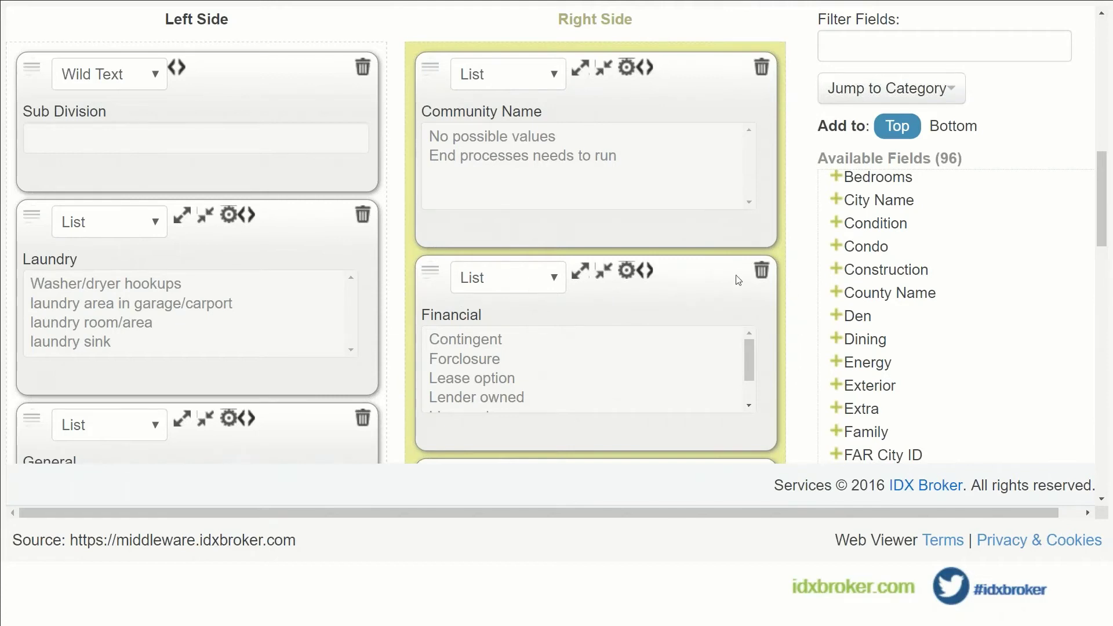
scroll(1032, 232, down, 15)
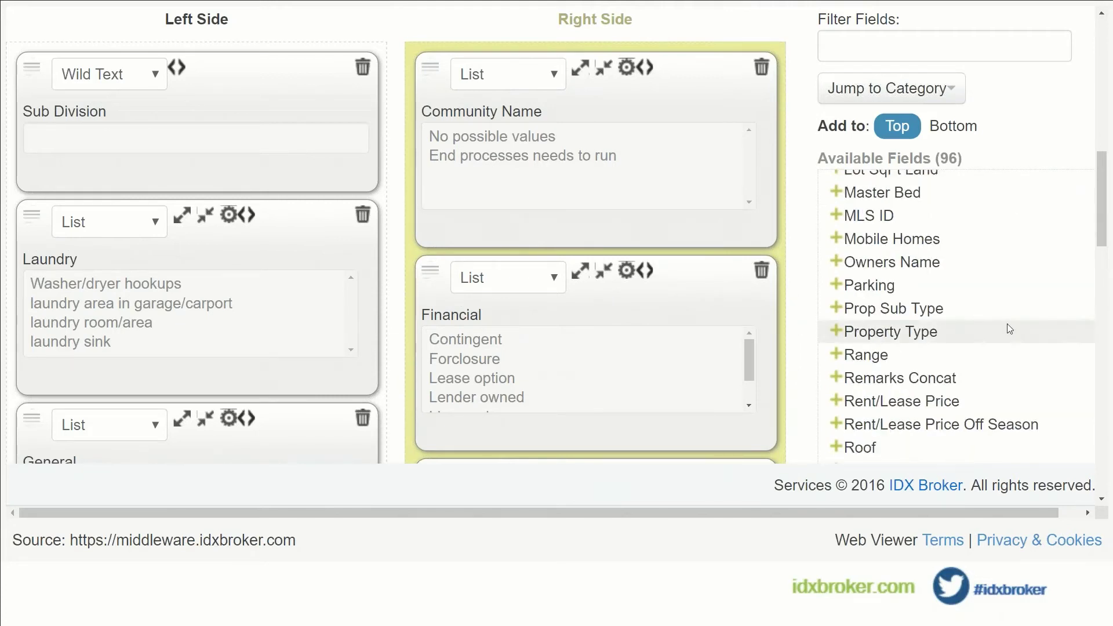
scroll(1007, 334, down, 15)
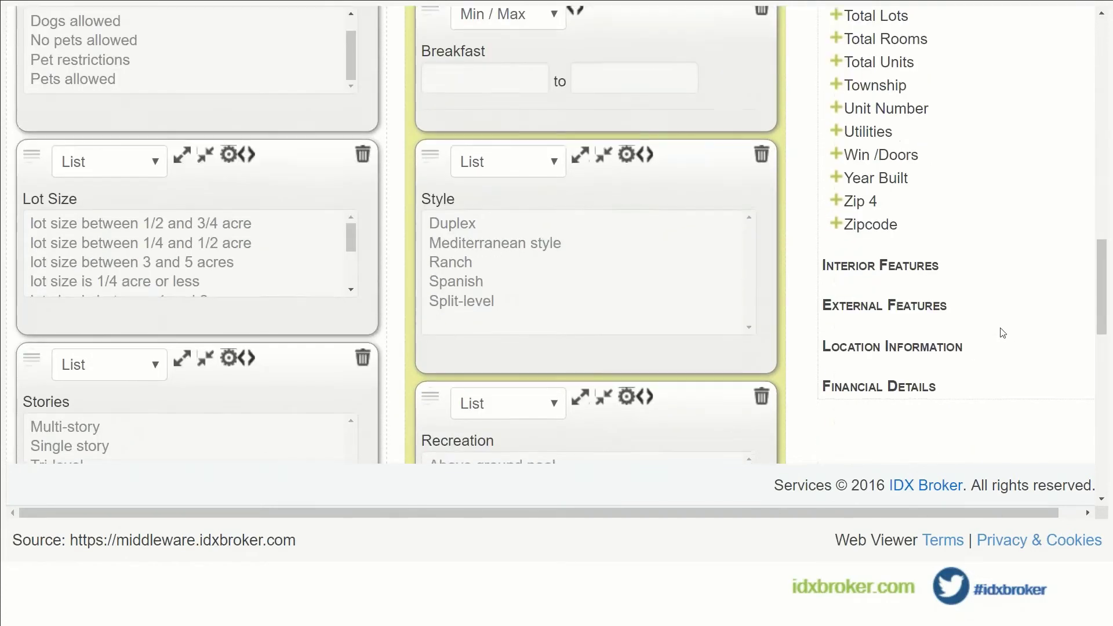
scroll(1002, 333, down, 3)
scroll(329, 318, down, 3)
scroll(391, 318, down, 5)
scroll(391, 318, up, 8)
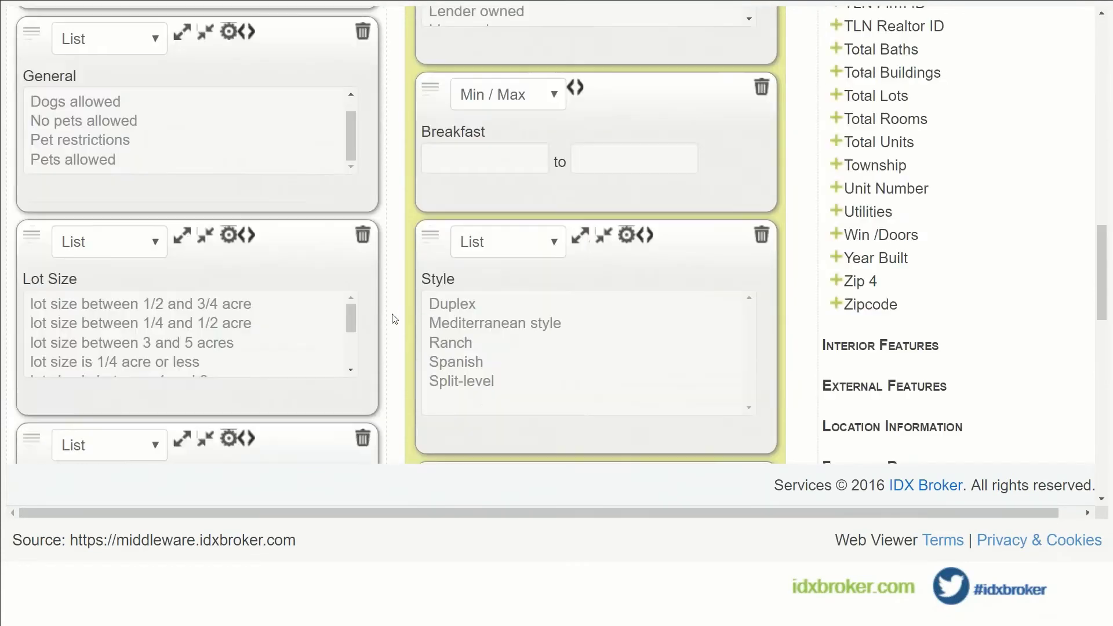
scroll(394, 318, up, 10)
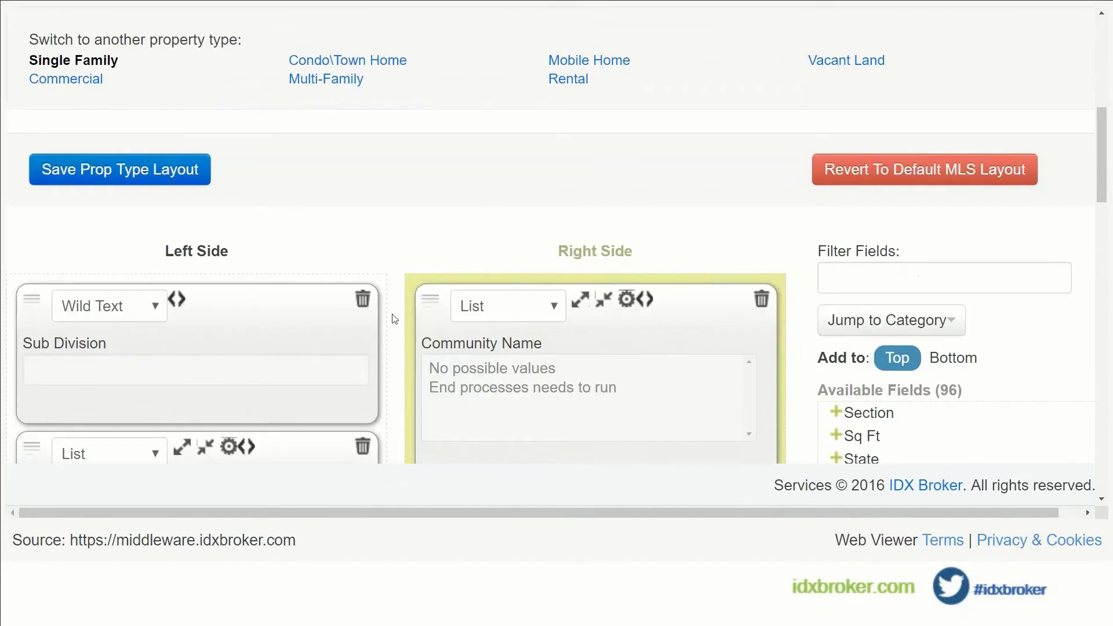
Save the Single Family search layout and scroll back up to the property type links.
click(105, 182)
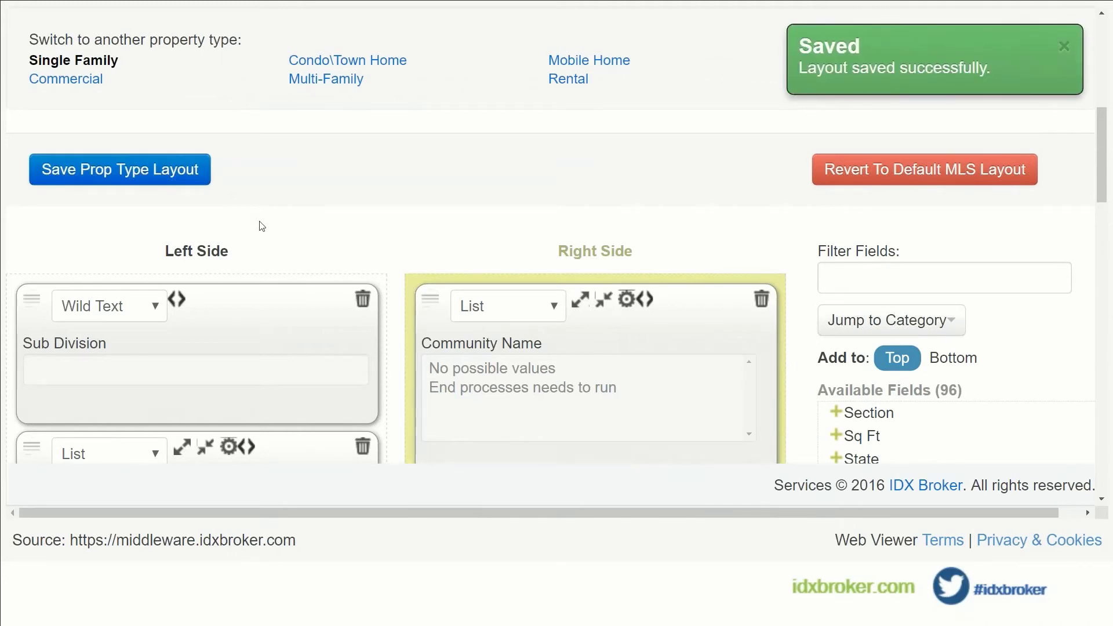
scroll(306, 239, up, 2)
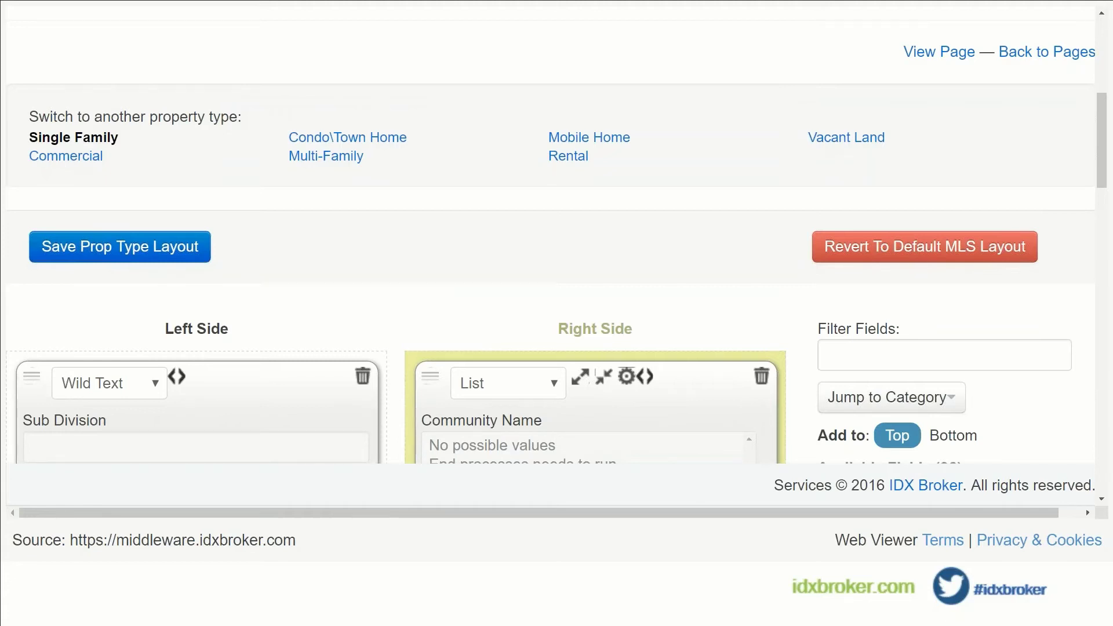
scroll(227, 194, up, 5)
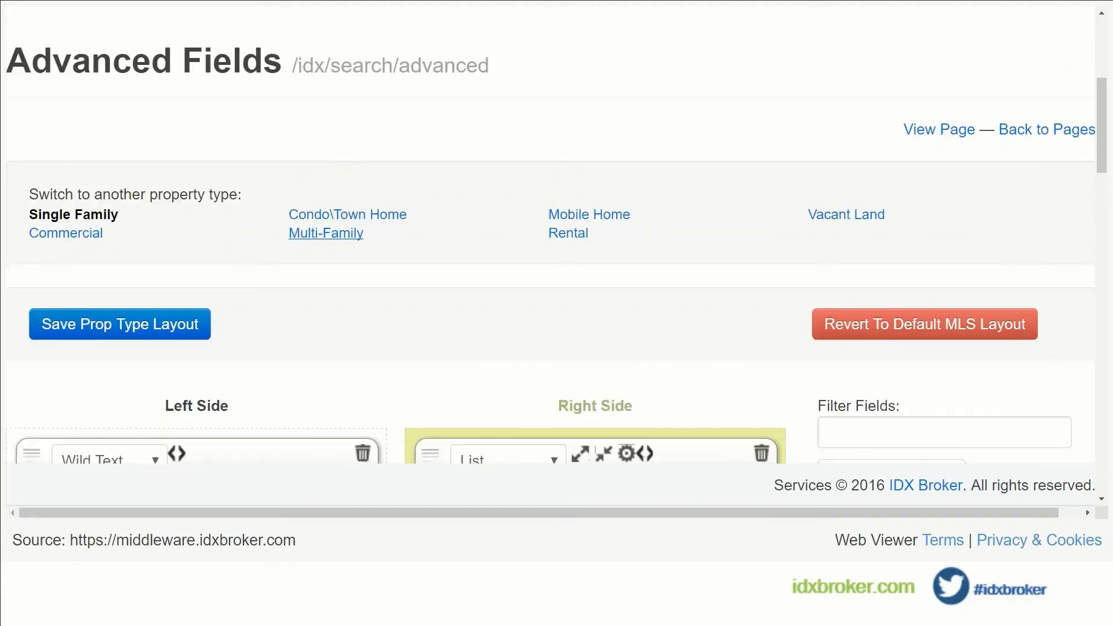
scroll(556, 235, up, 1)
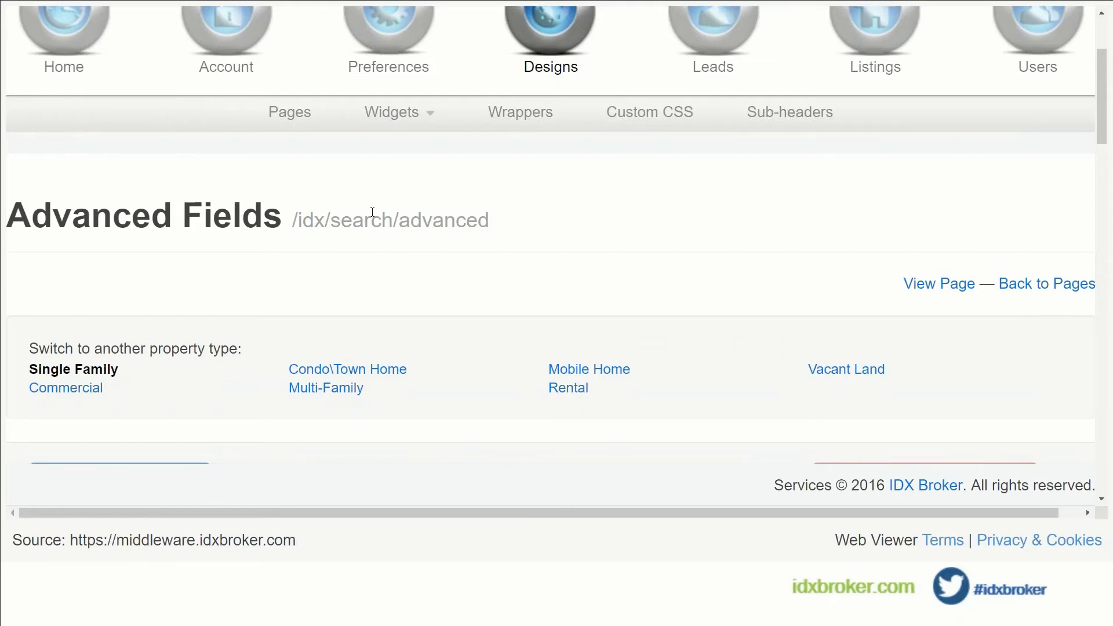
scroll(371, 215, up, 2)
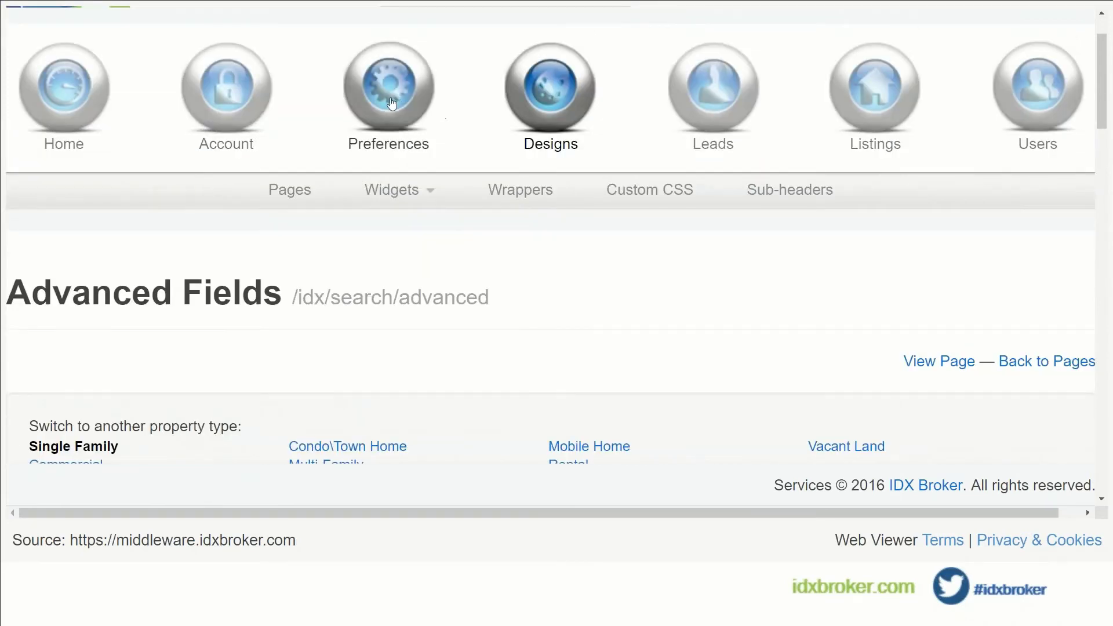
Go to Preferences > City/County/Postal Code Lists > Manage.
mouse_move(392, 104)
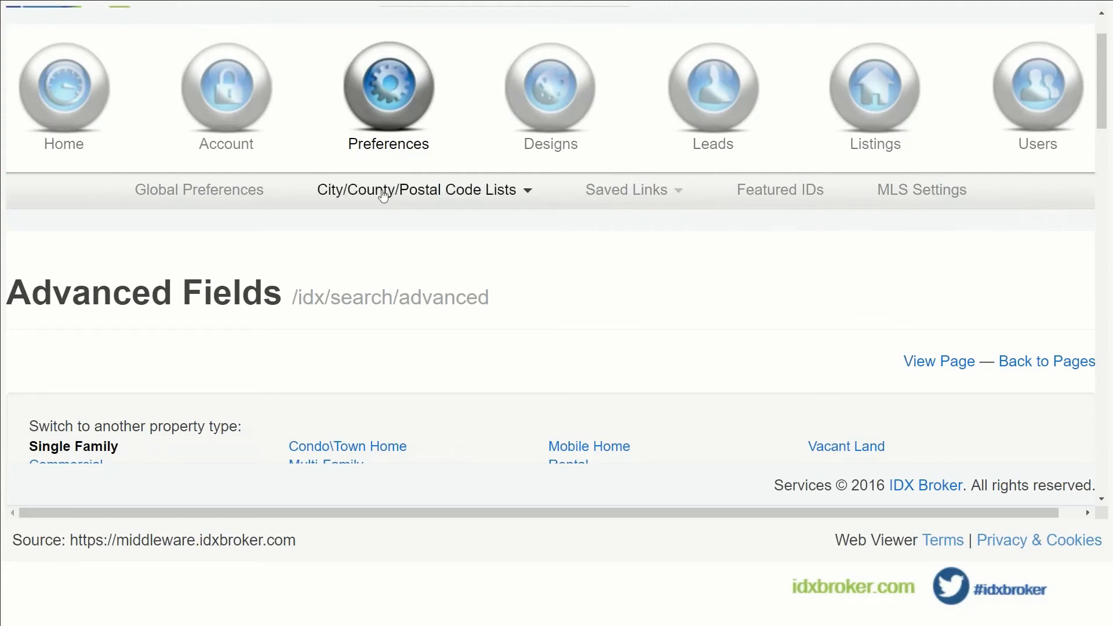
click(468, 195)
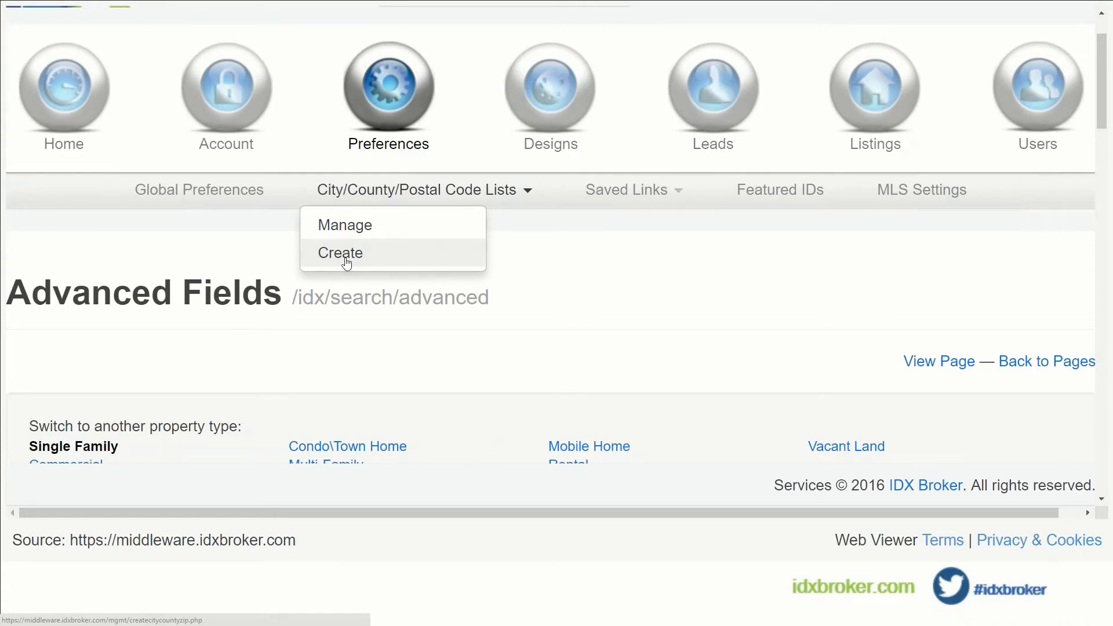
click(350, 230)
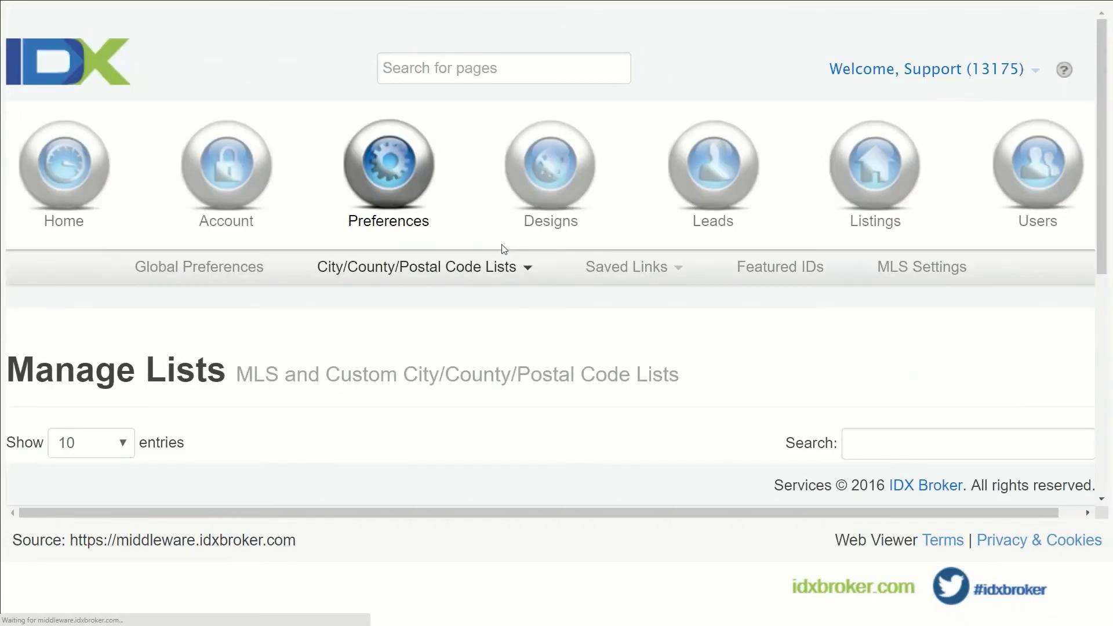
Scroll the Manage Lists page down to the DEMOMLS City, County and Postal Code lists.
scroll(503, 249, down, 3)
scroll(503, 249, down, 1)
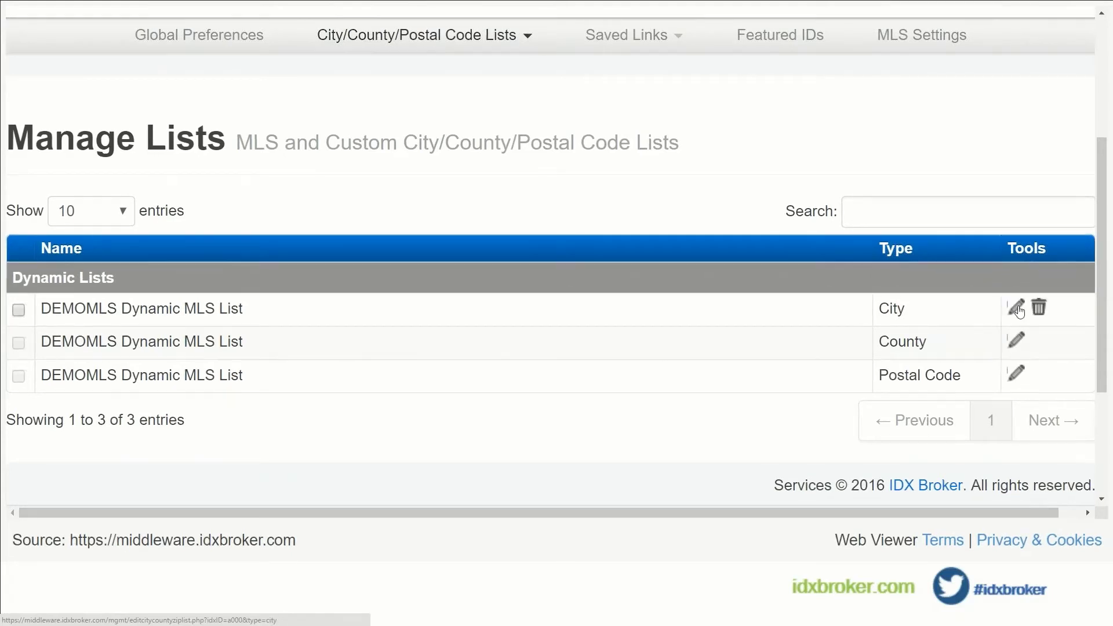
Edit the DEMOMLS dynamic City list and scroll its Current List to the 'Other' entries.
click(1017, 309)
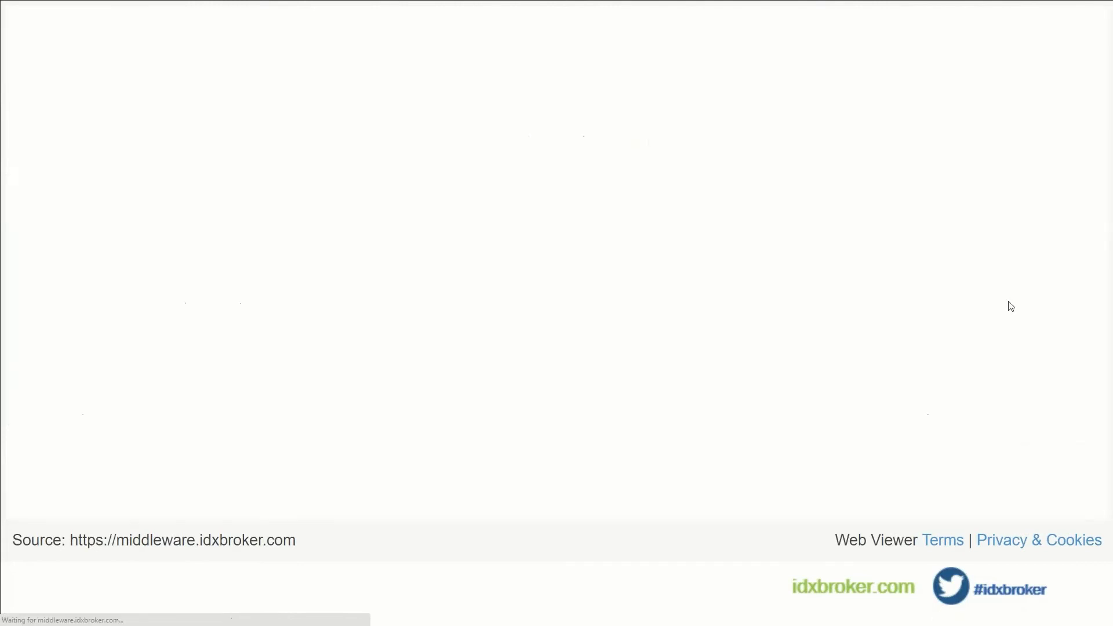
scroll(472, 328, down, 5)
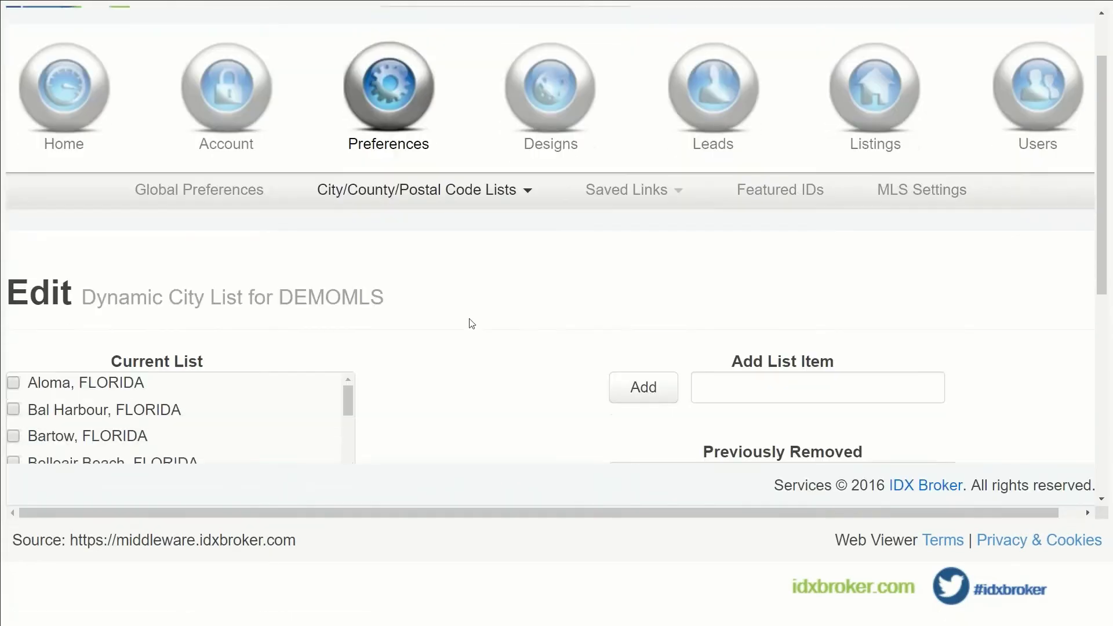
scroll(470, 319, down, 2)
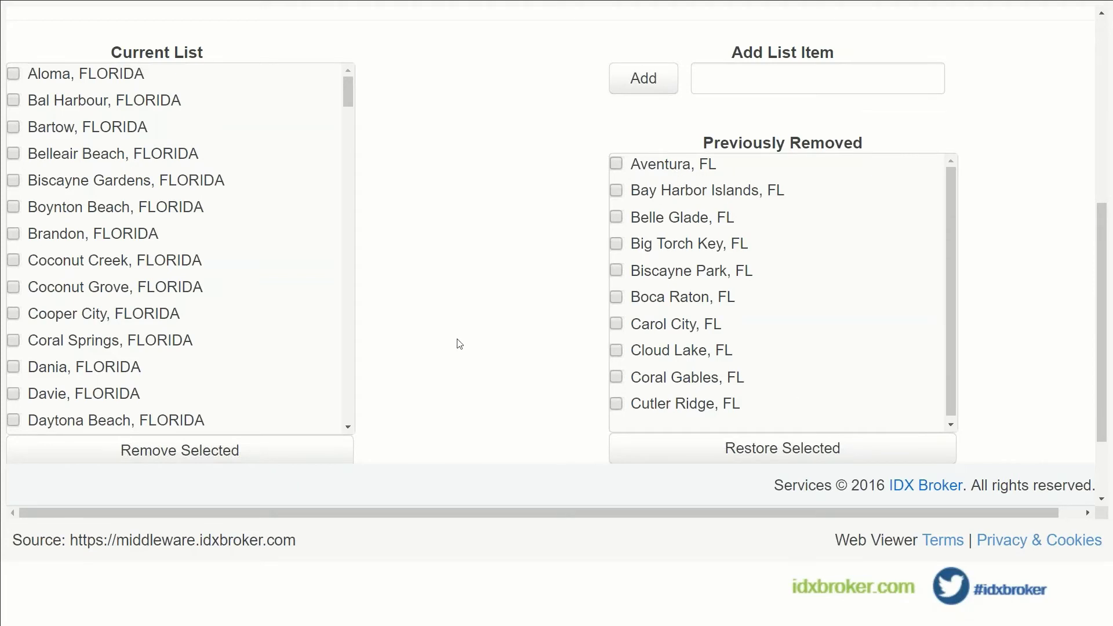
scroll(325, 303, up, 2)
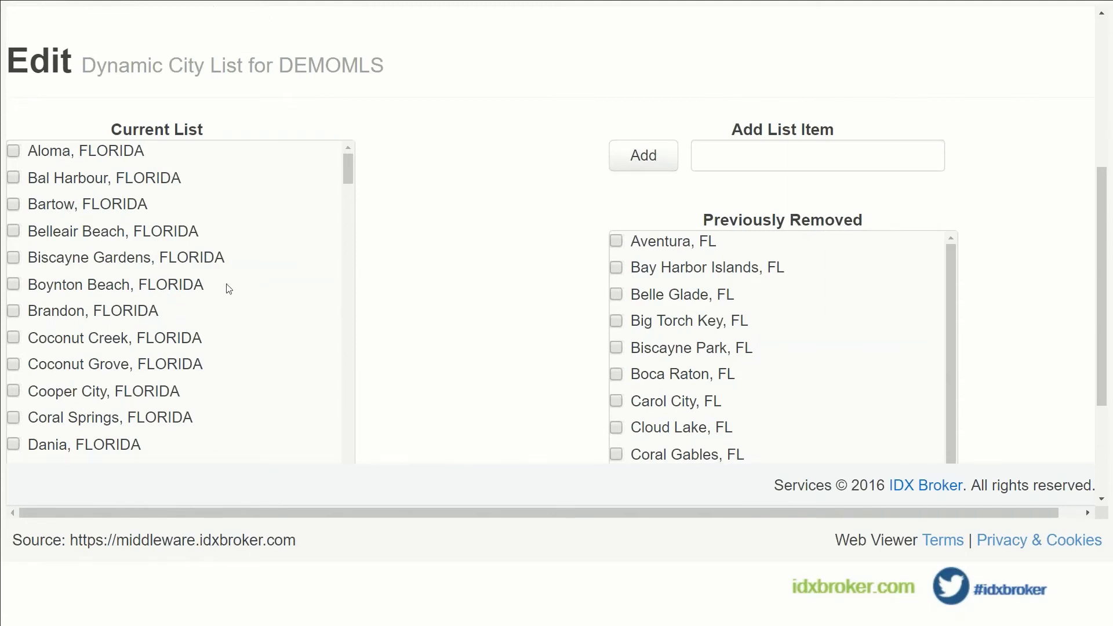
scroll(228, 289, down, 1)
scroll(236, 281, down, 1)
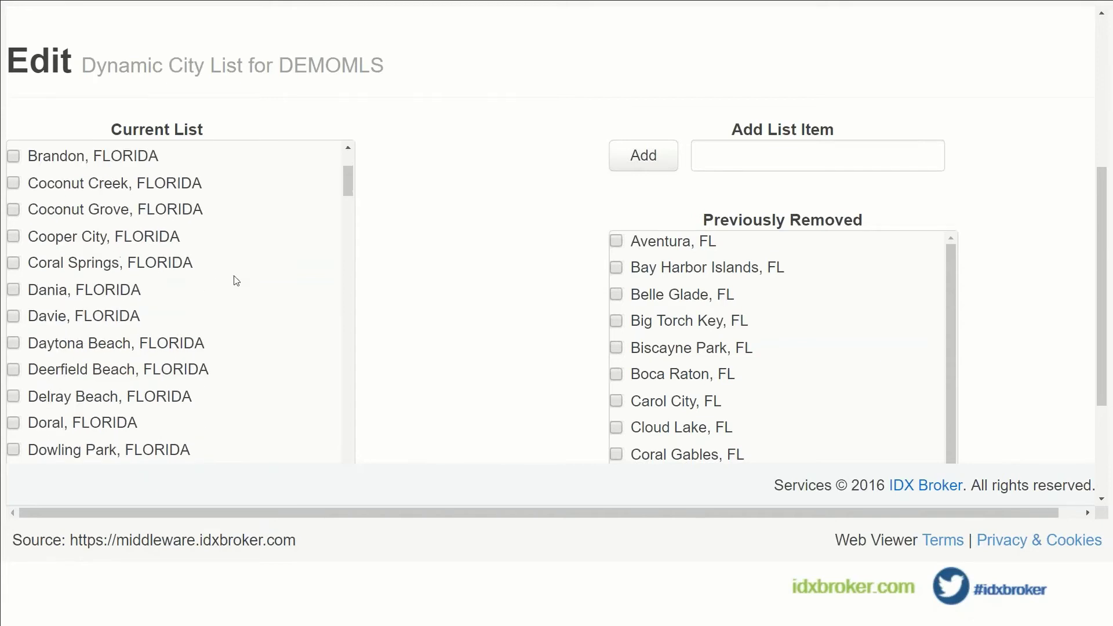
scroll(238, 277, down, 15)
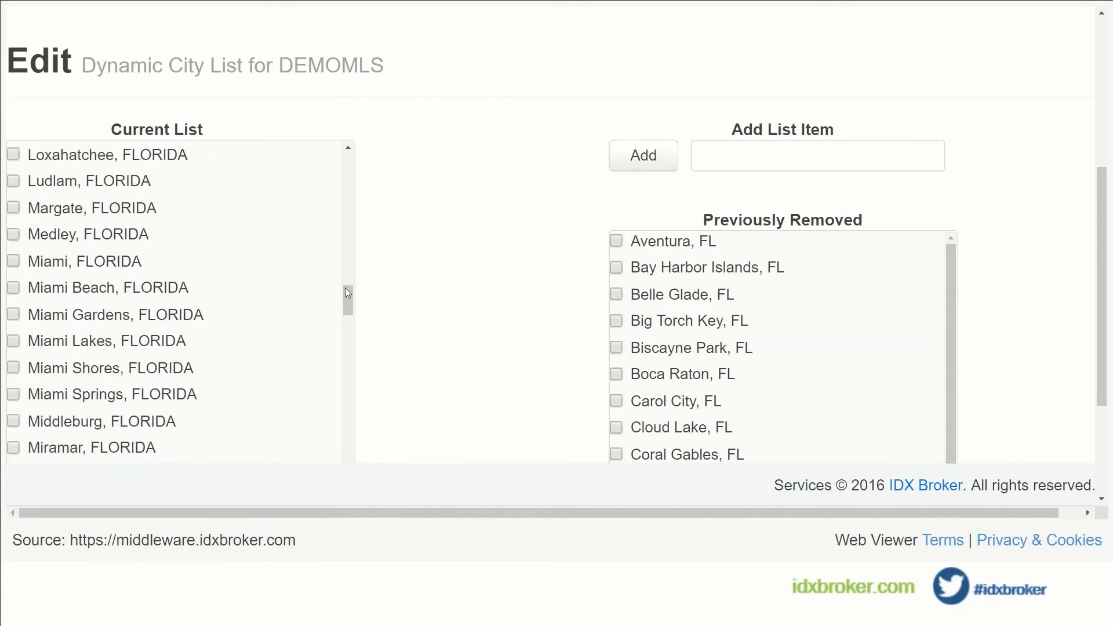
drag(349, 295, 336, 373)
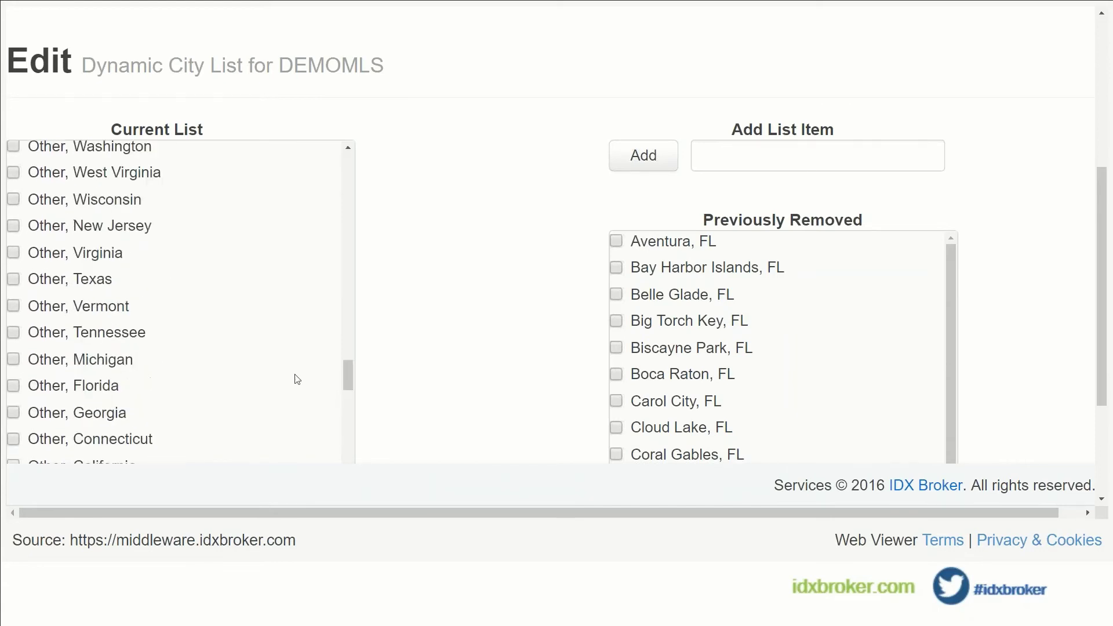
Select Opa Locka, FLORIDA and twelve 'Other' state entries, such as Texas, New York and Ohio.
click(13, 279)
click(12, 253)
click(13, 226)
click(13, 198)
click(13, 172)
scroll(136, 251, up, 2)
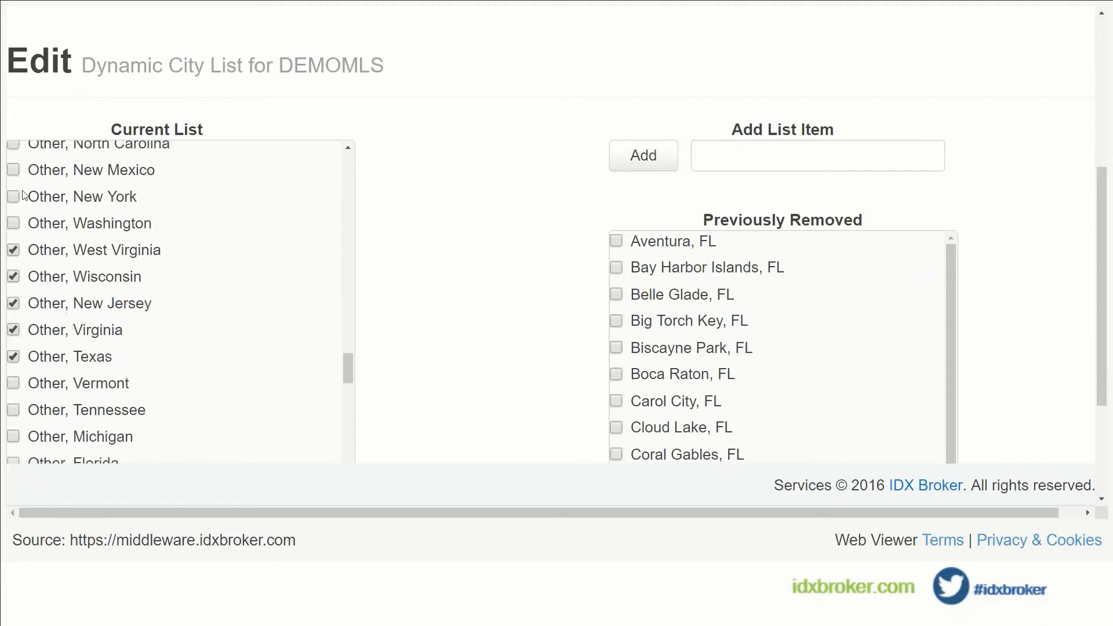
click(13, 223)
click(13, 197)
click(13, 172)
scroll(15, 191, up, 2)
click(12, 222)
click(13, 194)
click(13, 168)
scroll(14, 173, up, 2)
click(13, 218)
click(14, 193)
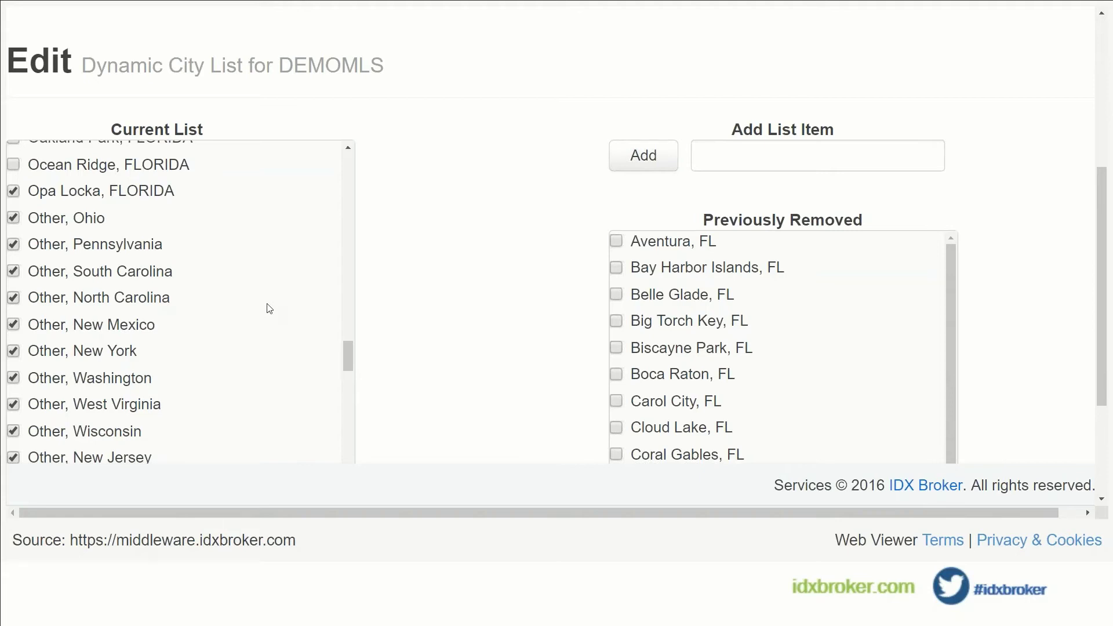
Select the remaining 'Other' entries, Vermont through Massachusetts, and remove all selected cities.
scroll(288, 313, down, 3)
scroll(288, 313, down, 3)
click(13, 306)
click(14, 332)
click(14, 360)
click(13, 385)
scroll(23, 380, down, 3)
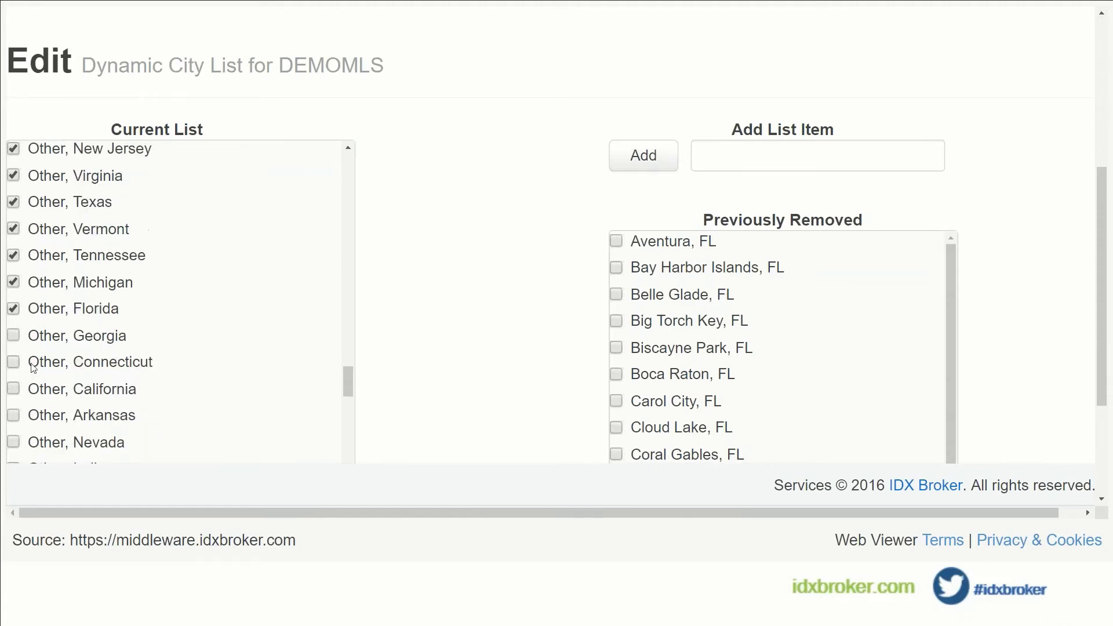
click(14, 334)
click(13, 362)
click(13, 388)
click(13, 415)
scroll(81, 382, down, 3)
scroll(83, 382, down, 2)
click(14, 341)
click(14, 314)
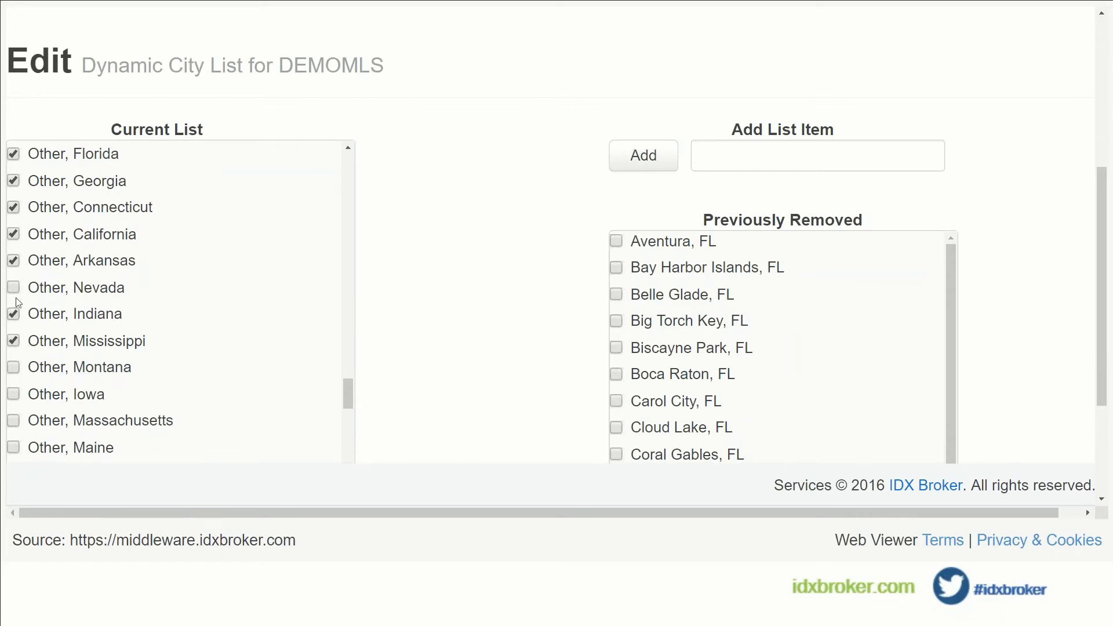
click(13, 367)
click(13, 394)
click(13, 420)
scroll(411, 328, down, 3)
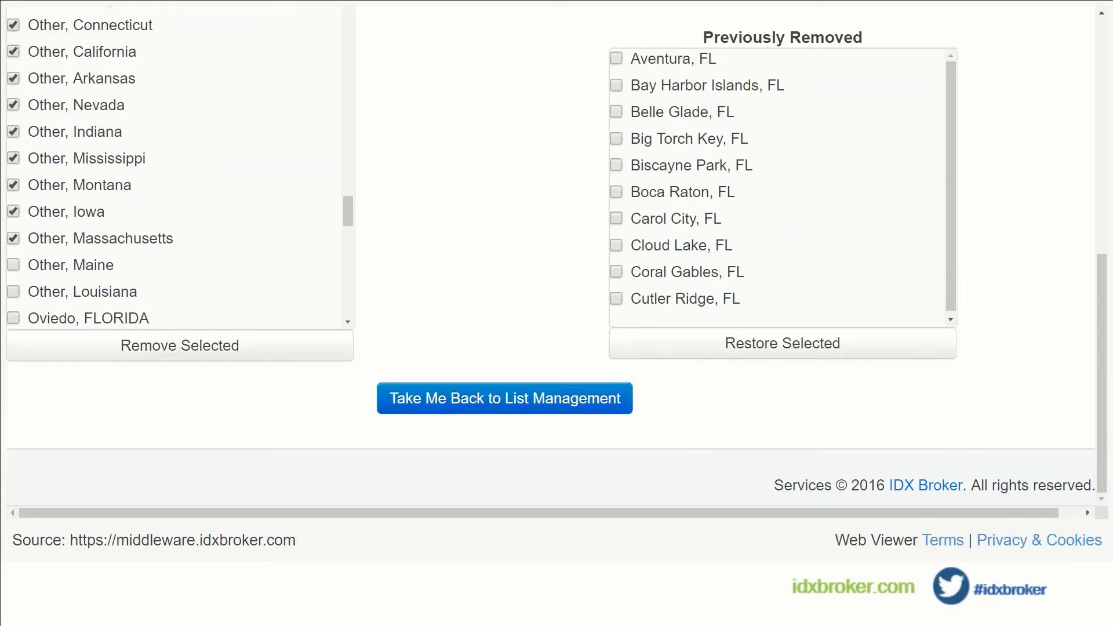
click(196, 350)
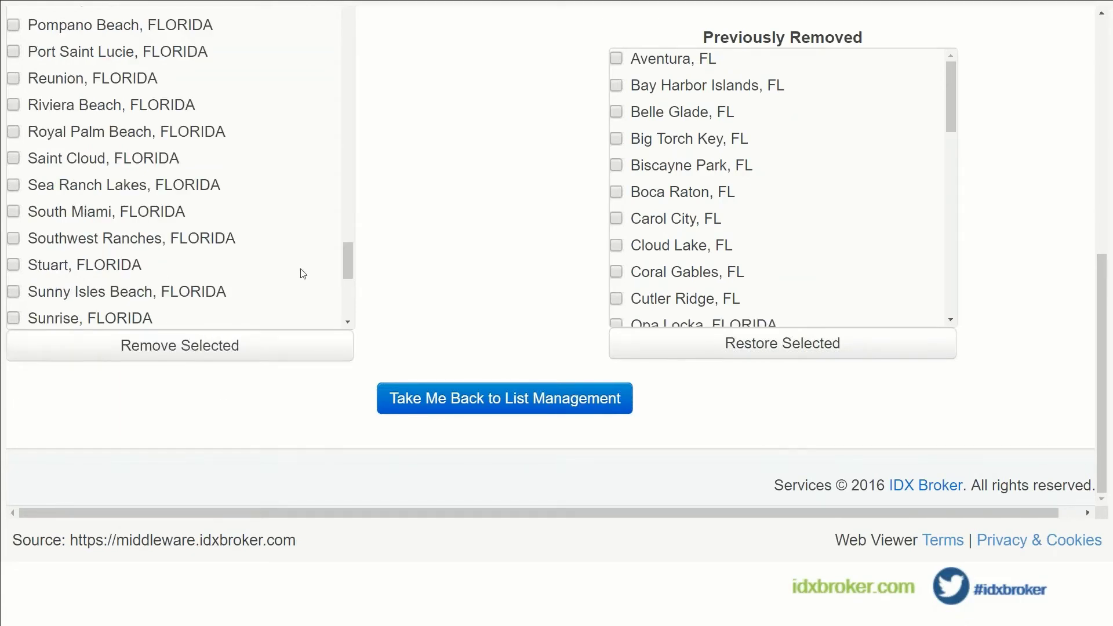
Restore Other, Tennessee from Previously Removed to the current city list.
drag(952, 99, 946, 248)
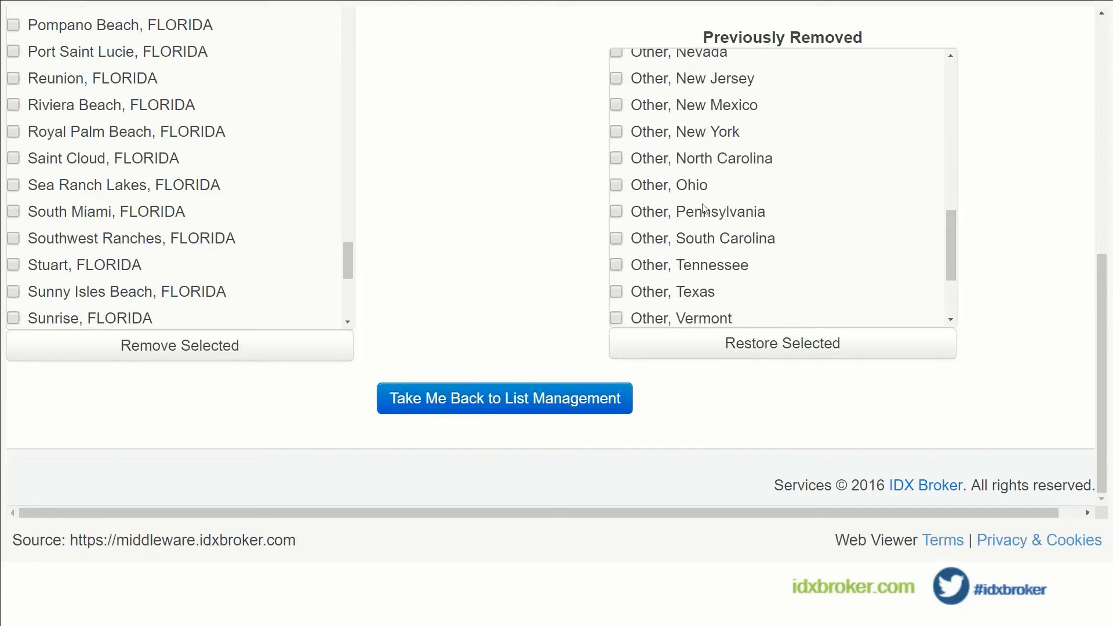
click(616, 265)
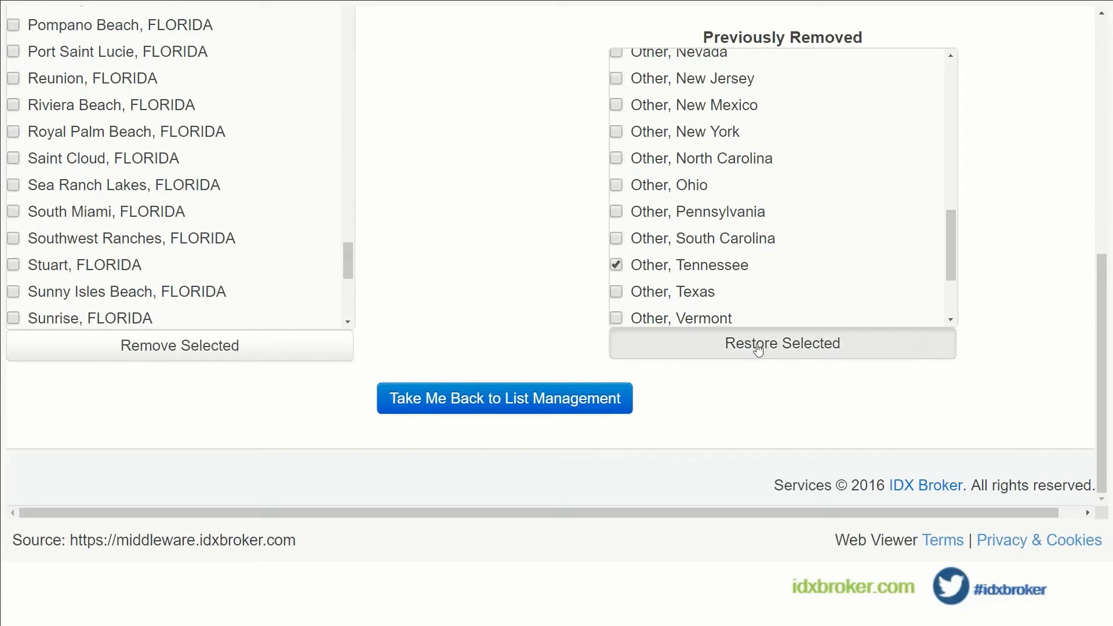
click(736, 342)
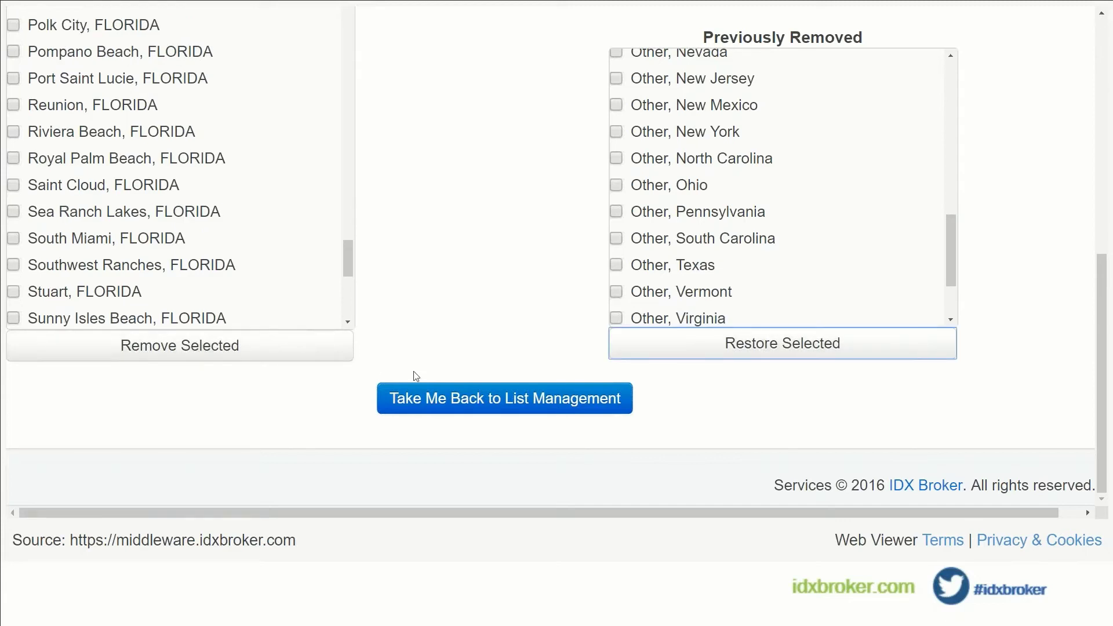
Return to List Management, then go to the Designs > Pages list.
click(490, 405)
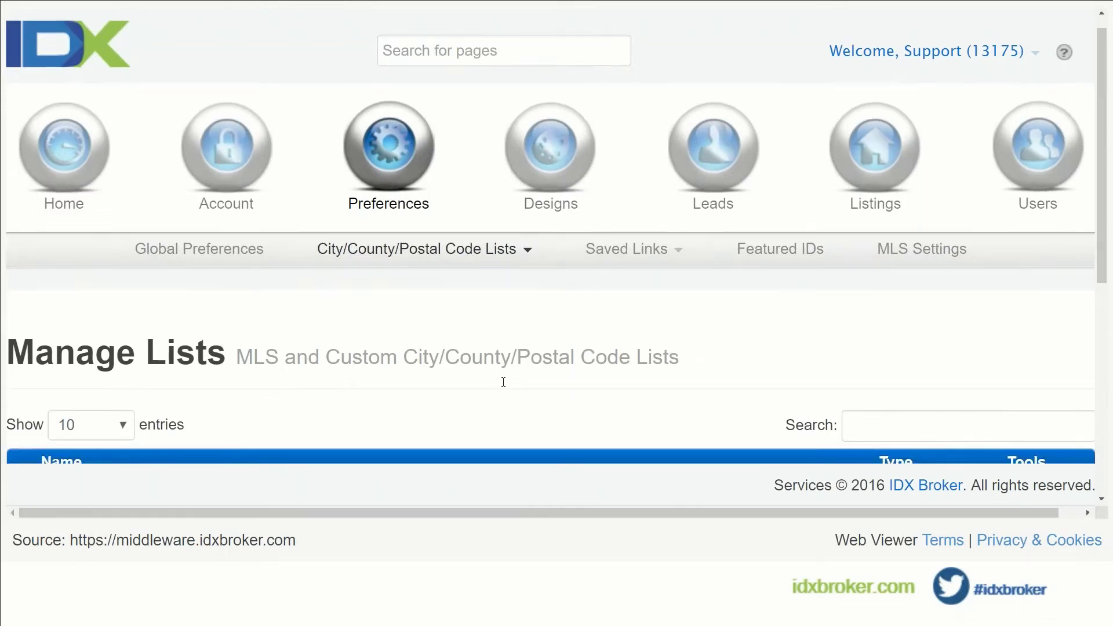
scroll(503, 381, down, 4)
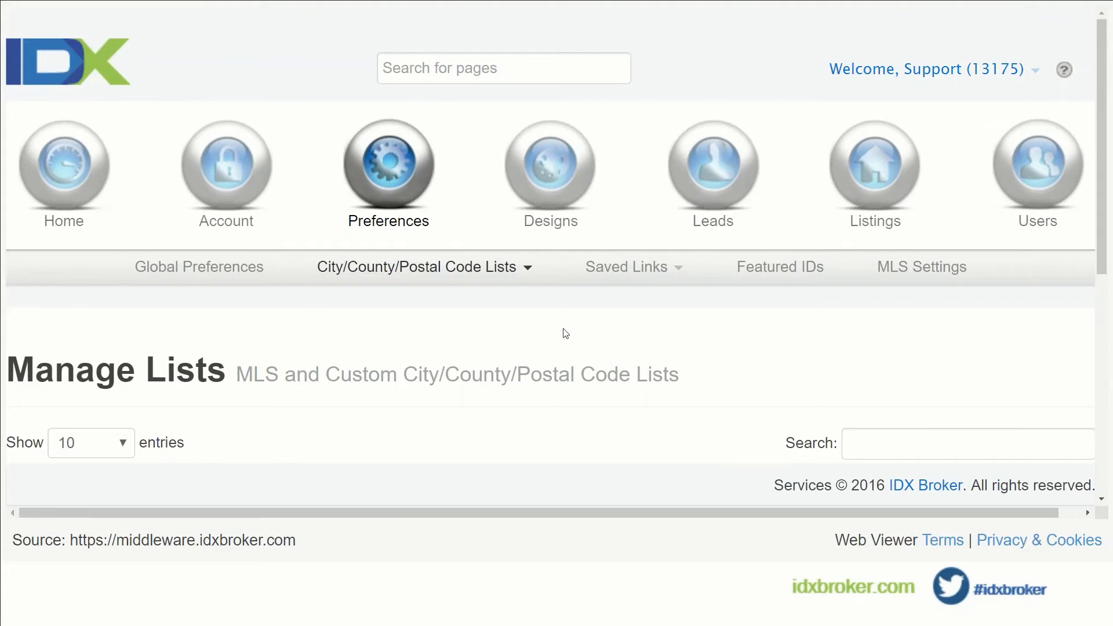
mouse_move(568, 184)
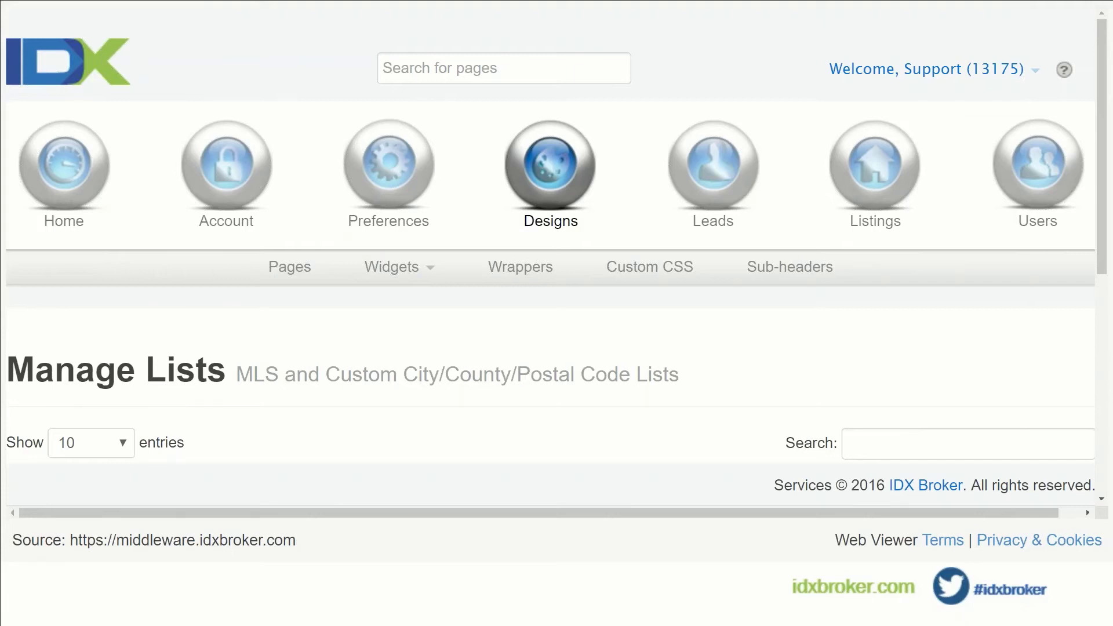
click(290, 267)
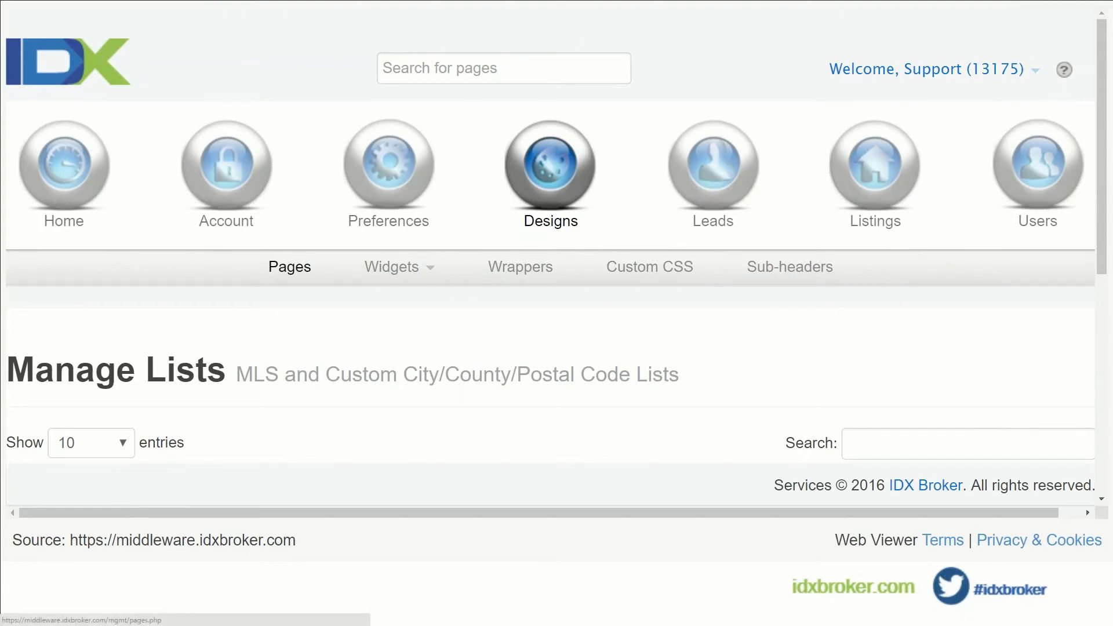
scroll(606, 353, down, 4)
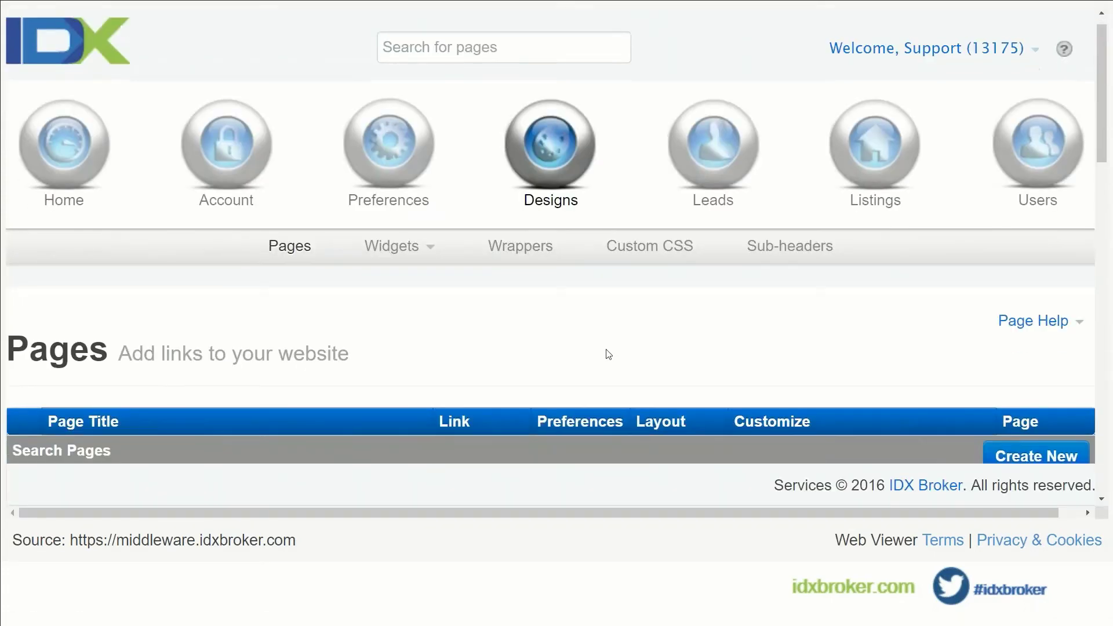
scroll(607, 353, down, 1)
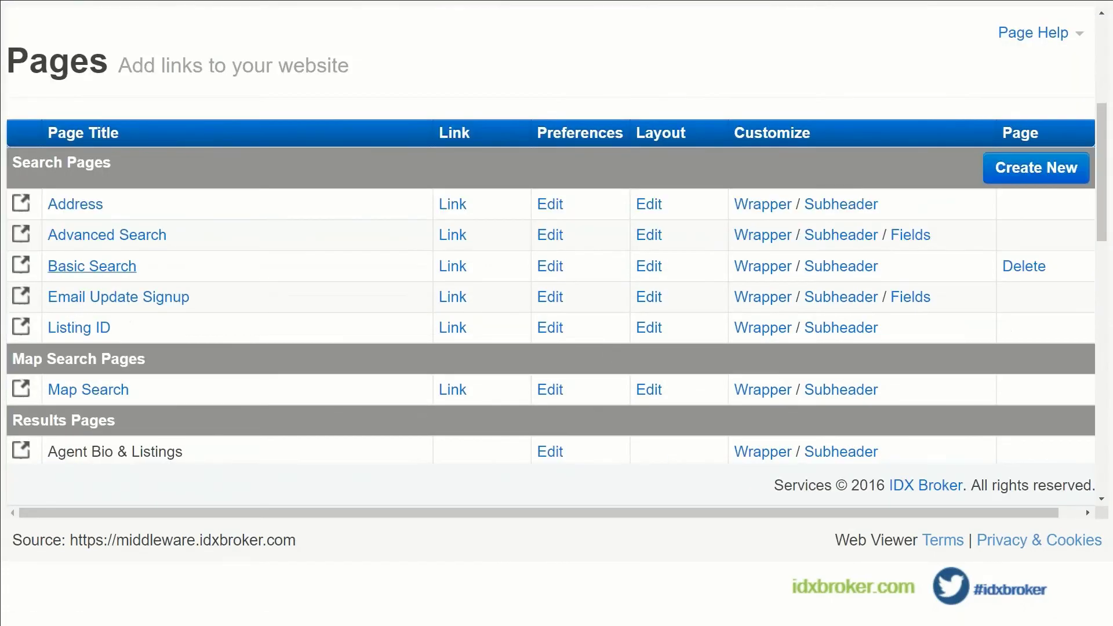
click(17, 267)
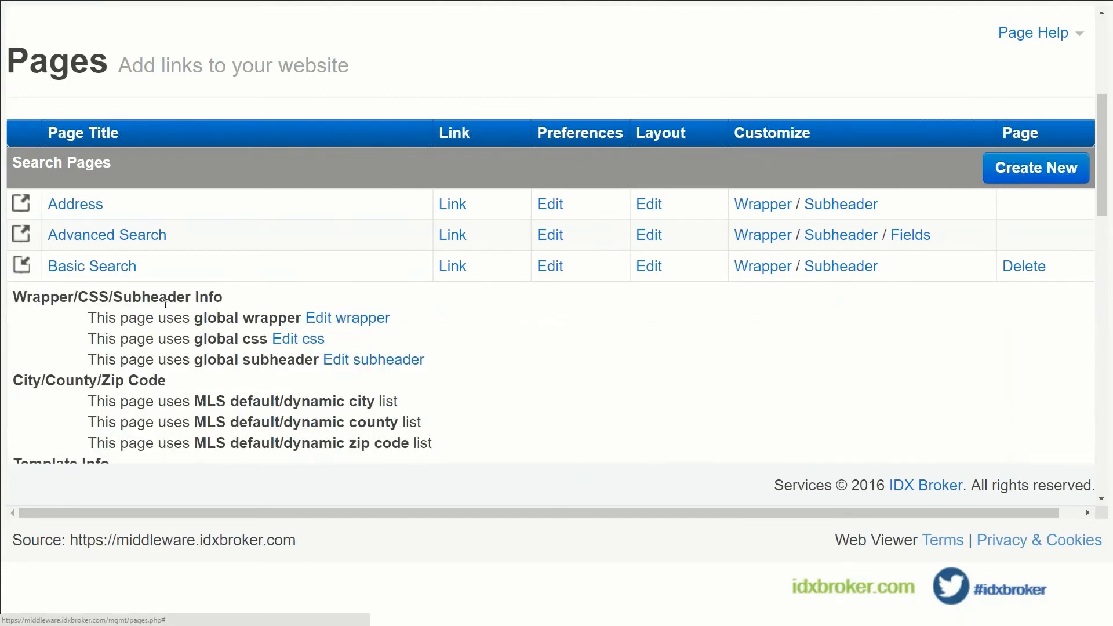
click(453, 268)
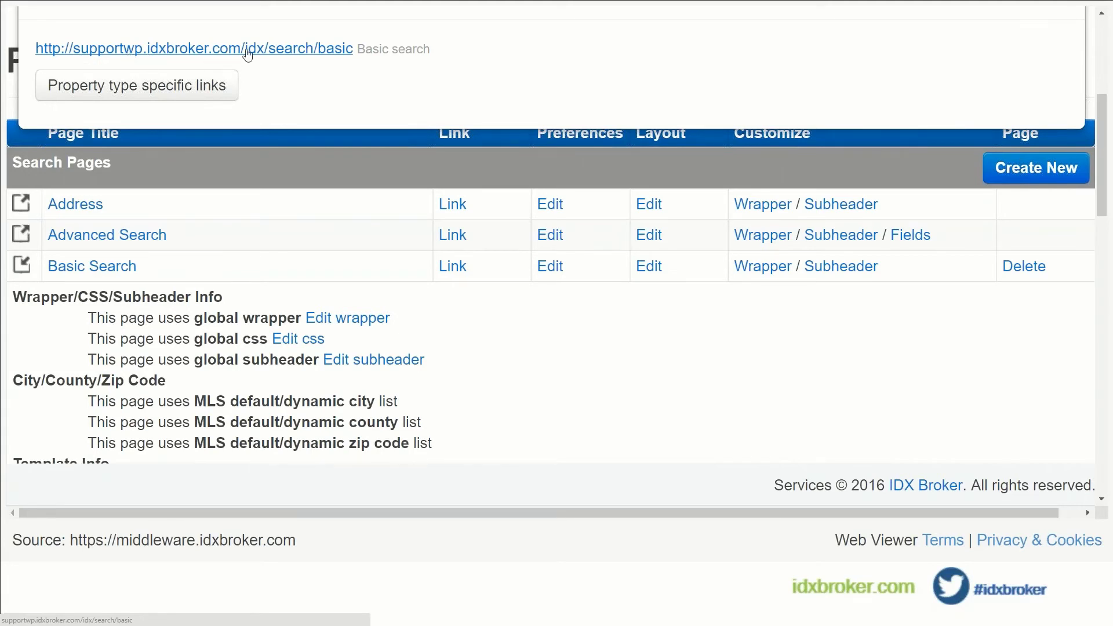
click(310, 50)
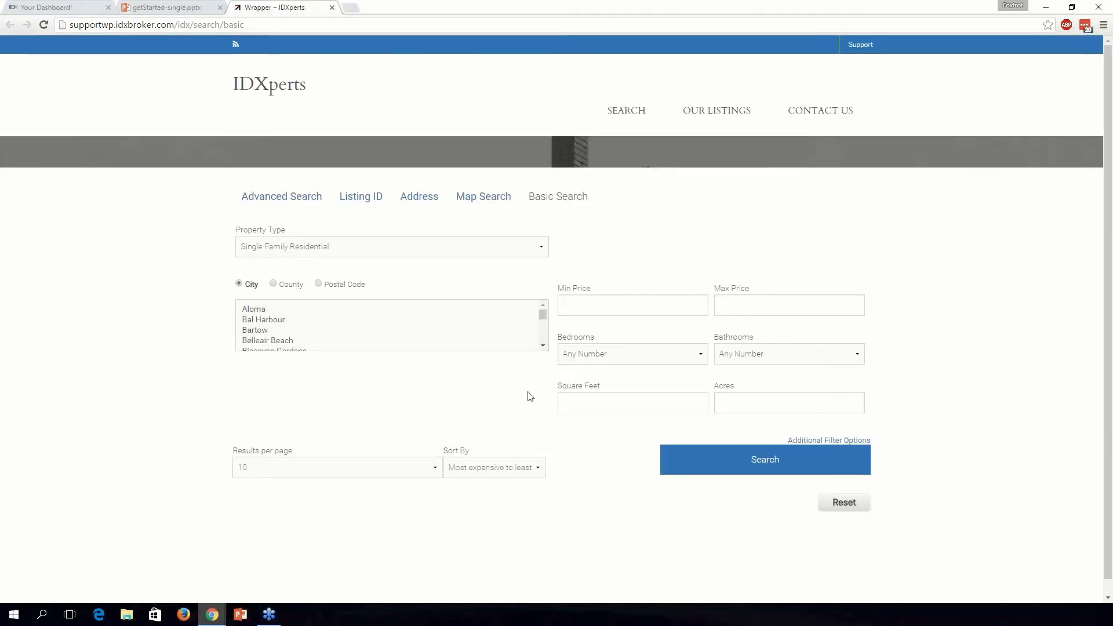
Open the site's Advanced Search page and browse its extra filters like Laundry and Financial.
scroll(308, 320, down, 6)
scroll(308, 343, down, 8)
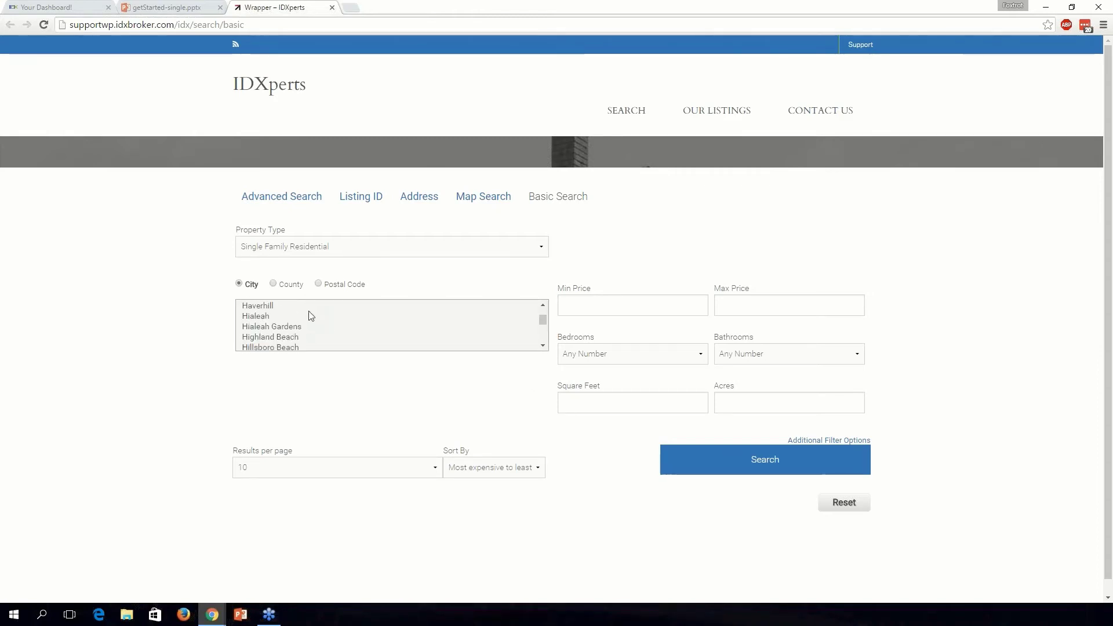
scroll(343, 333, down, 10)
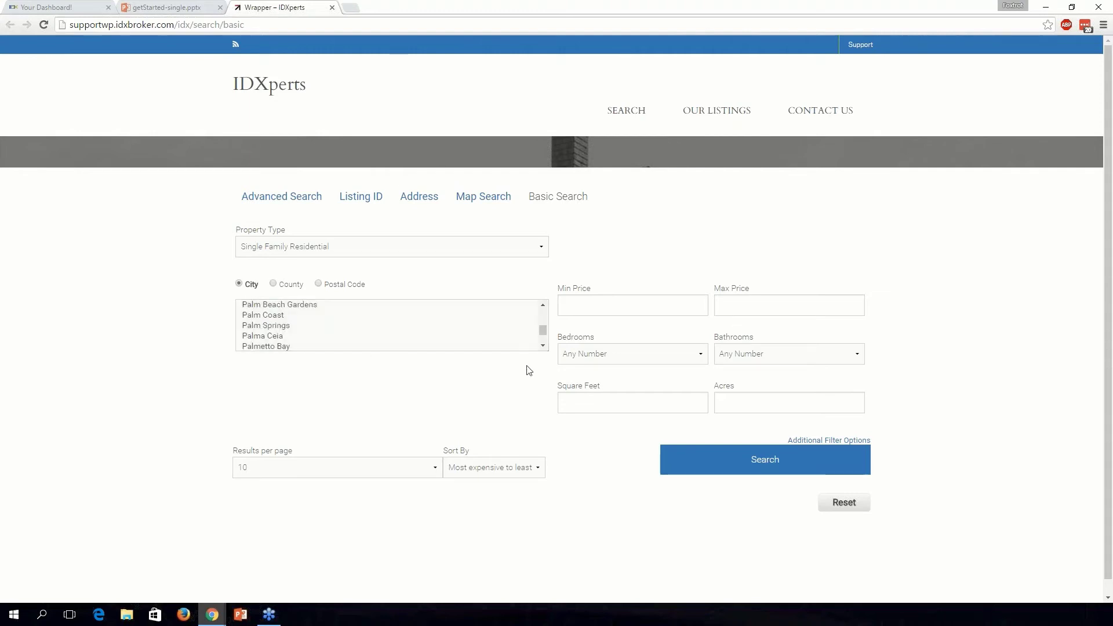
click(285, 198)
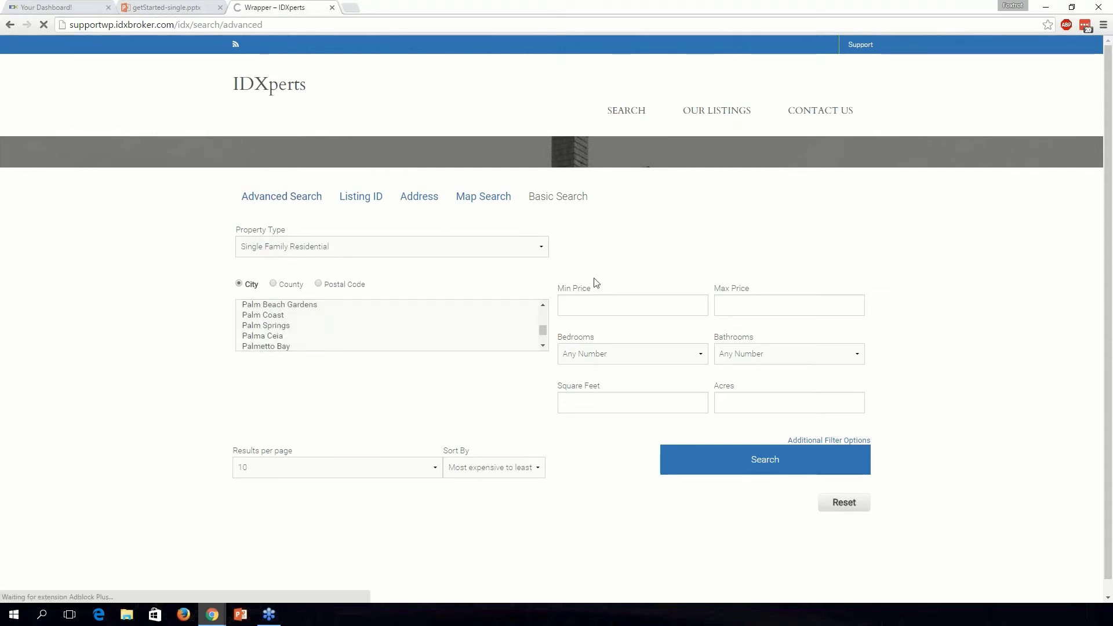
scroll(890, 304, down, 2)
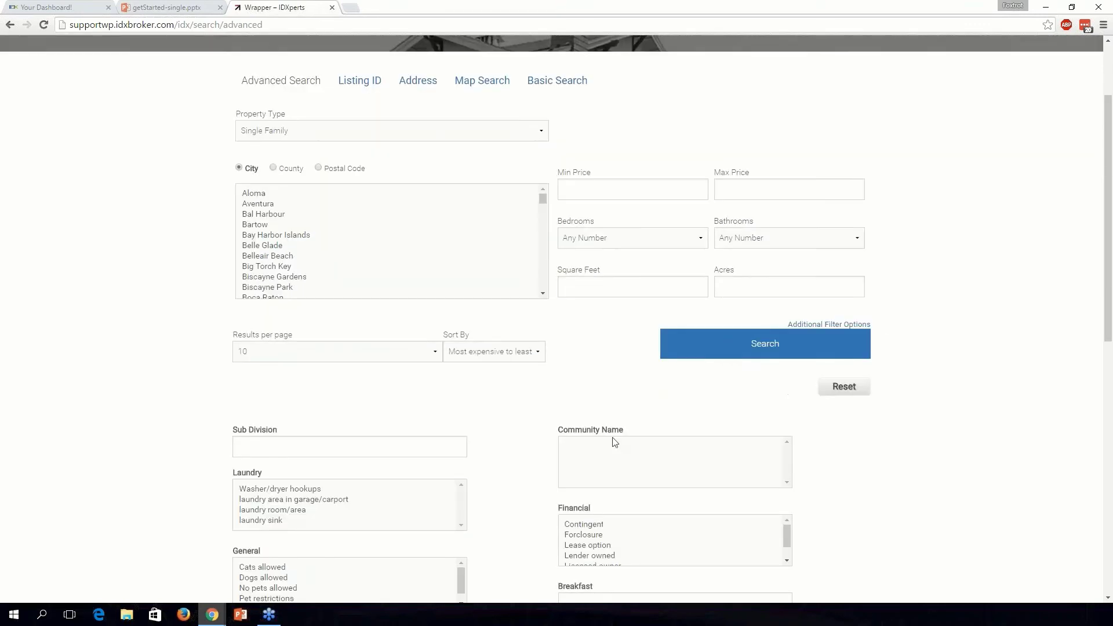
scroll(518, 449, down, 2)
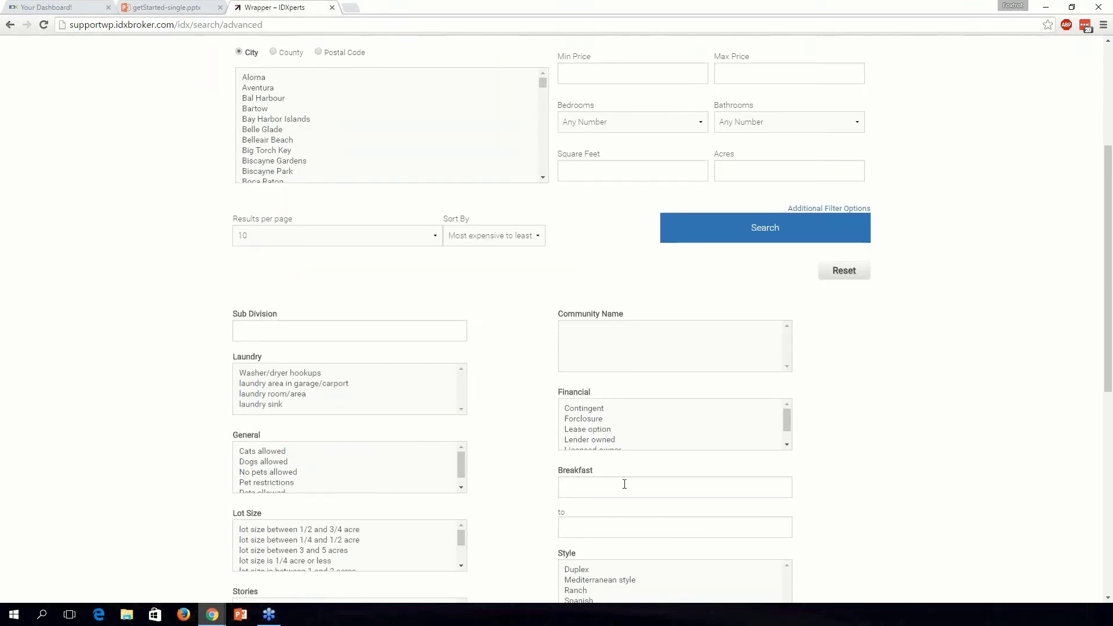
scroll(500, 450, up, 4)
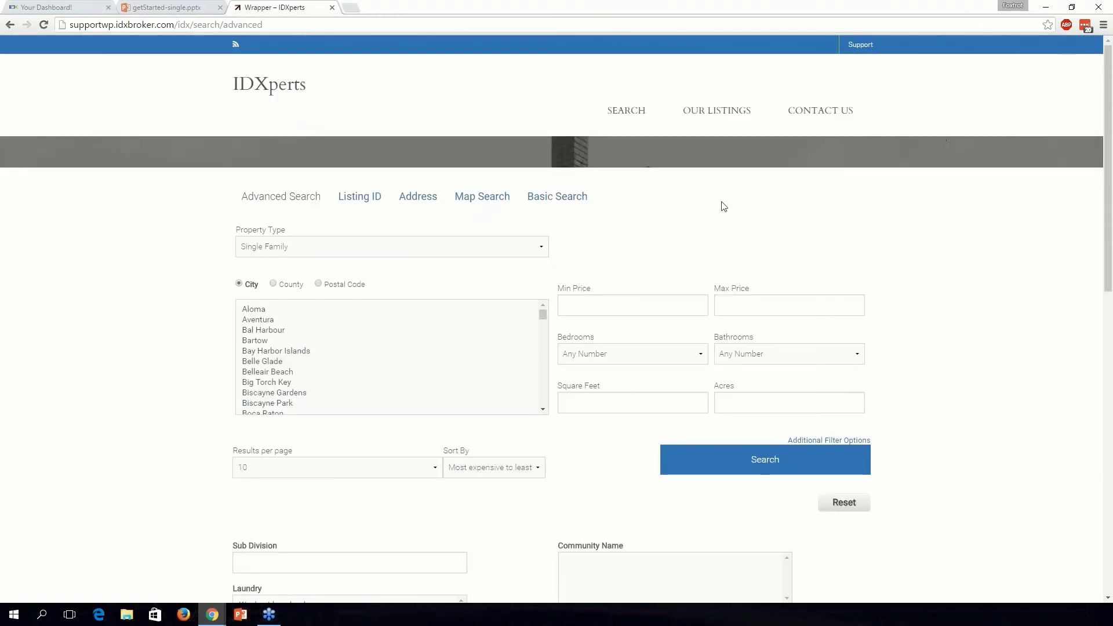
click(286, 94)
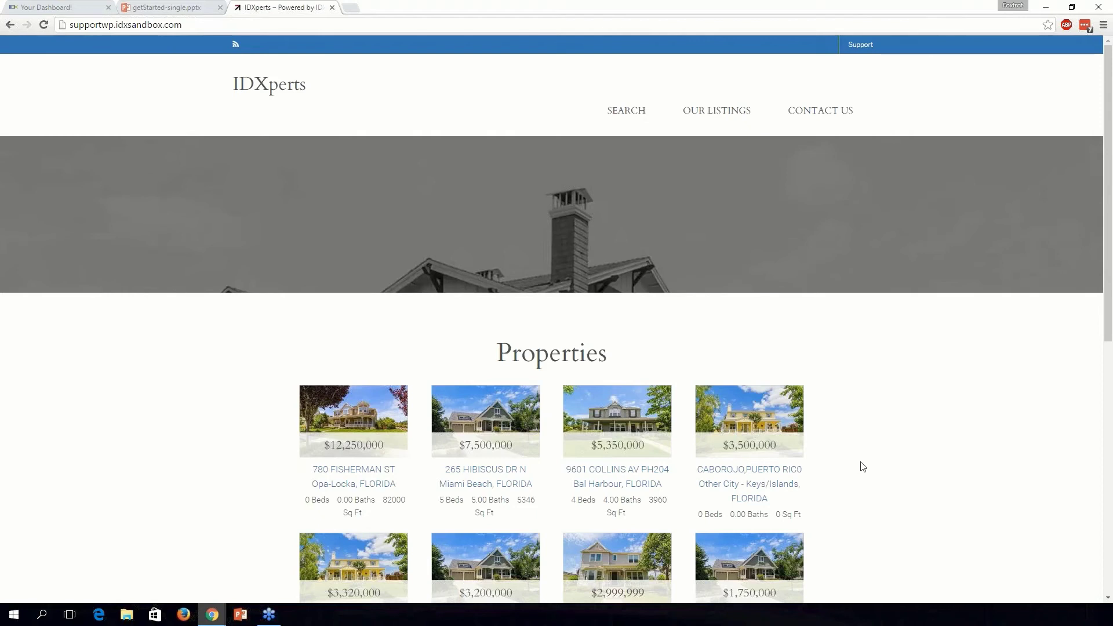
scroll(860, 464, down, 1)
click(497, 363)
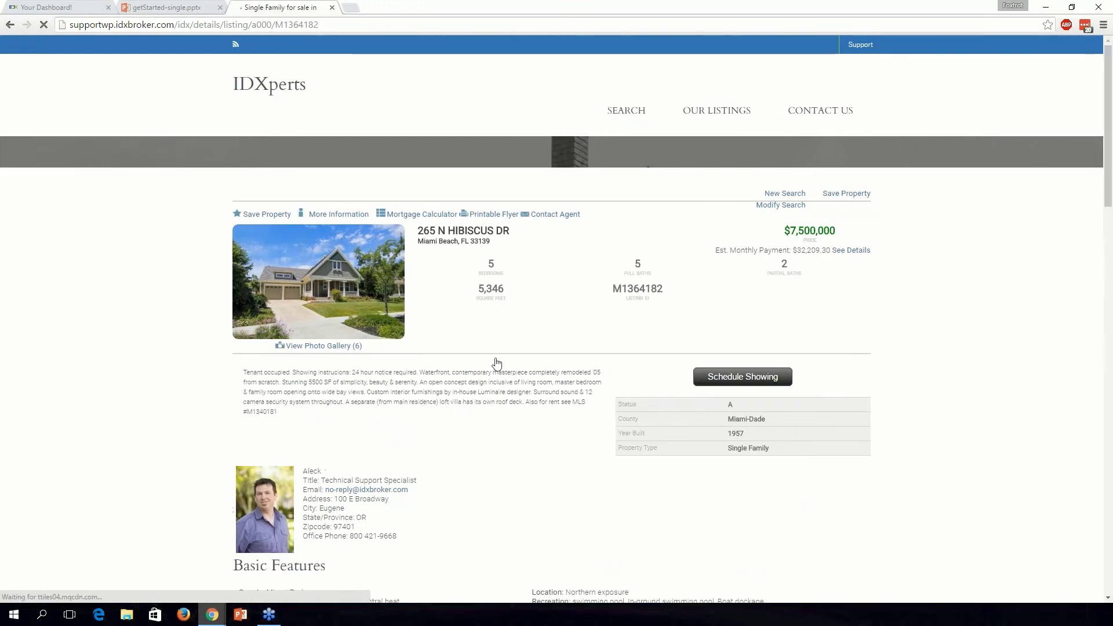
scroll(544, 425, down, 1)
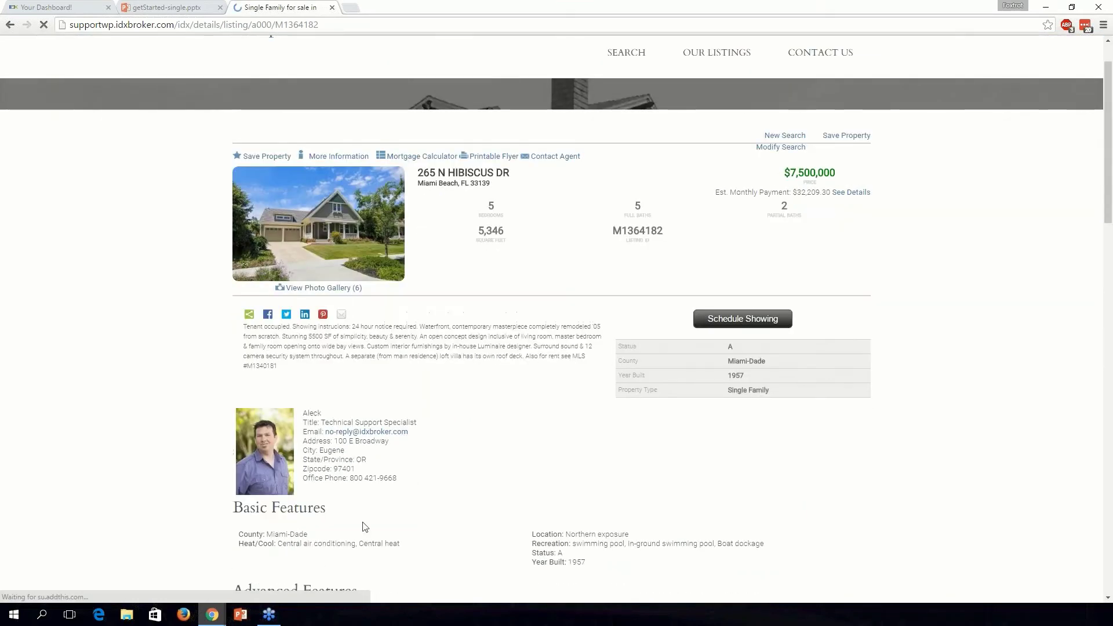
scroll(545, 388, down, 1)
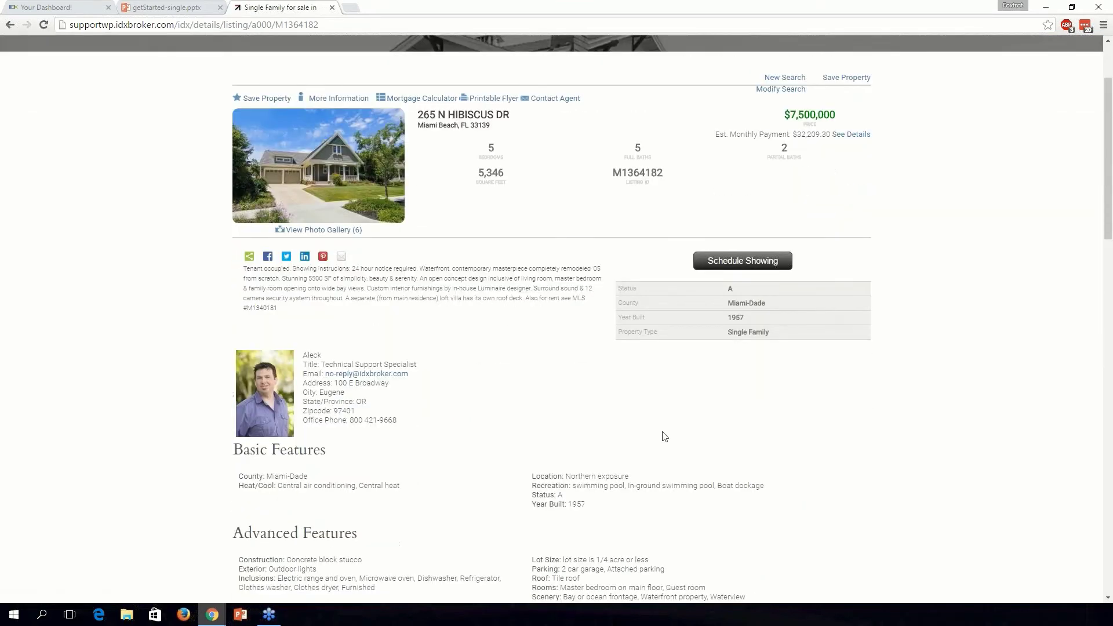
scroll(440, 273, up, 3)
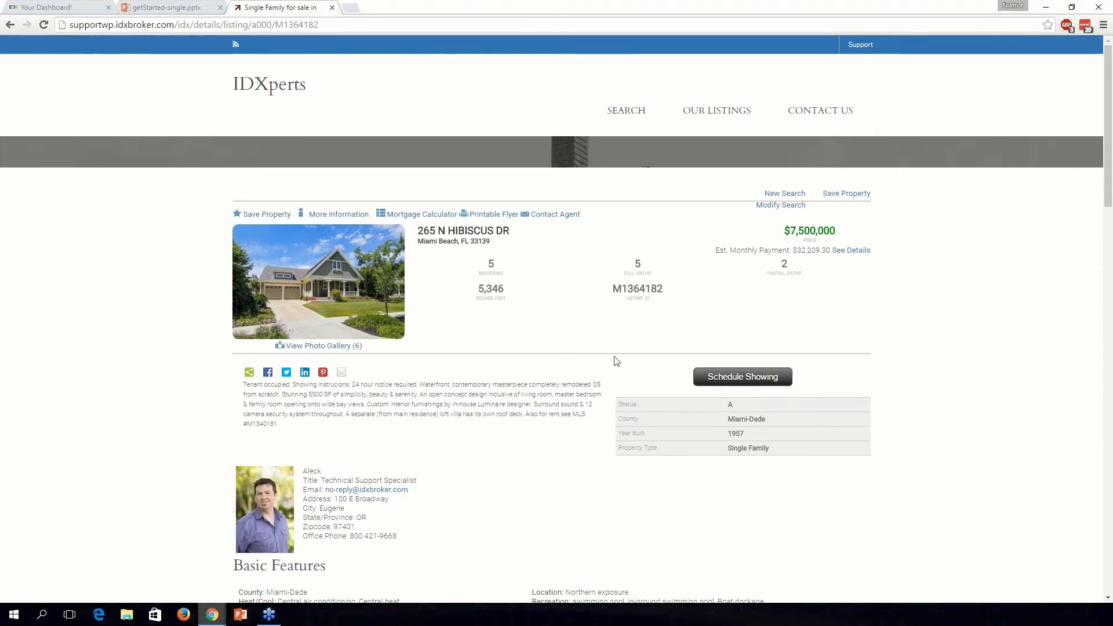
scroll(616, 361, down, 1)
scroll(523, 378, up, 1)
scroll(477, 289, down, 2)
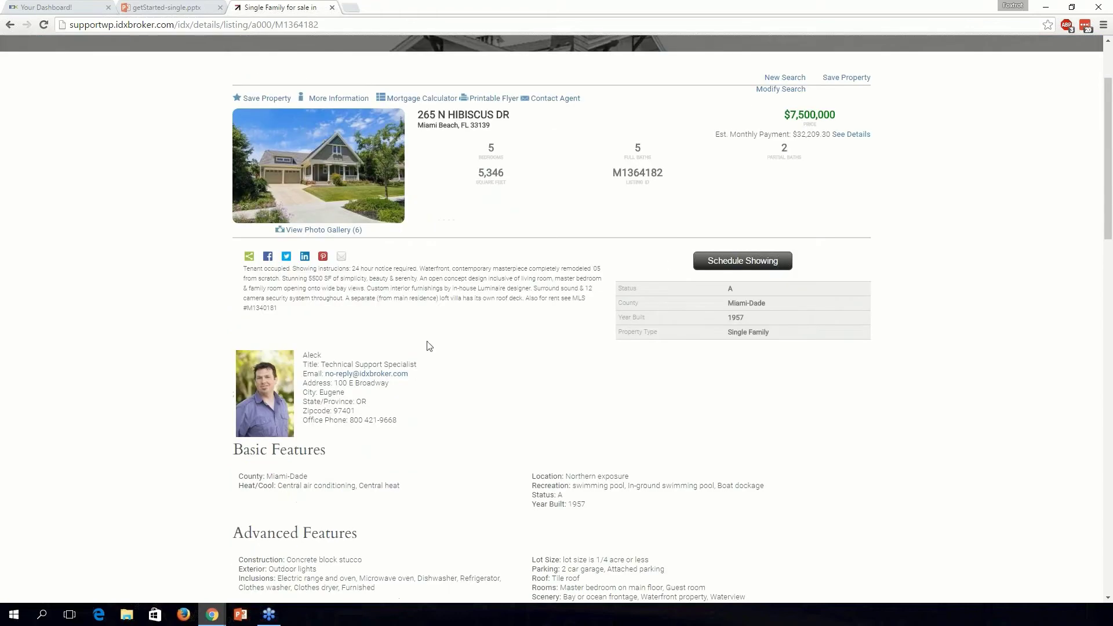
Scroll back up the listing details page.
scroll(484, 363, up, 2)
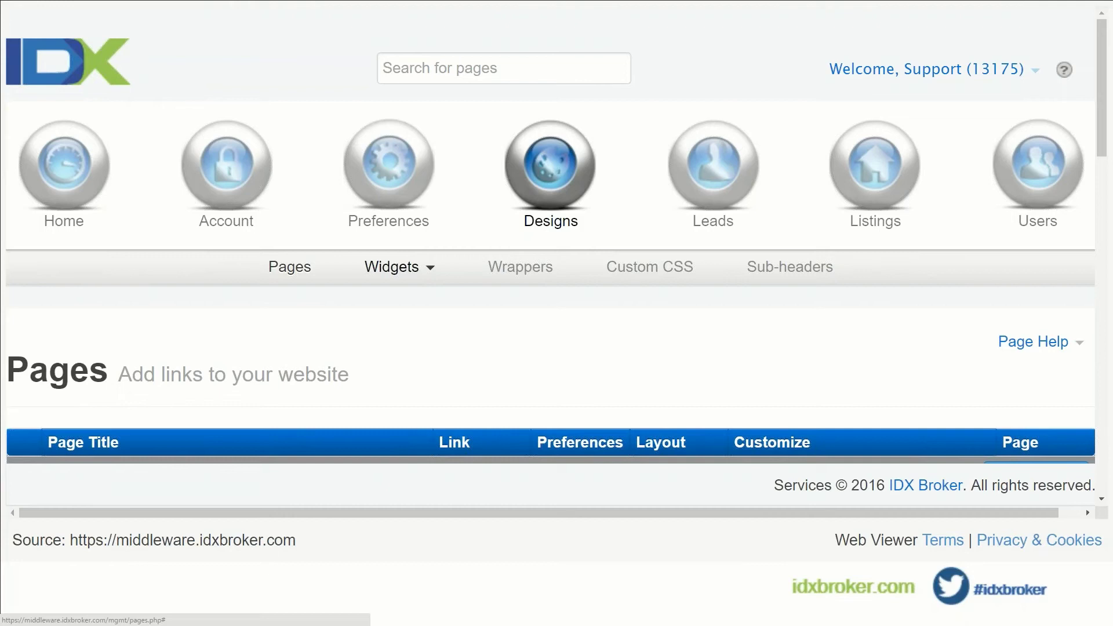
Start a new saved link via Preferences > Saved Links > Create, using Advanced Search.
scroll(487, 330, down, 1)
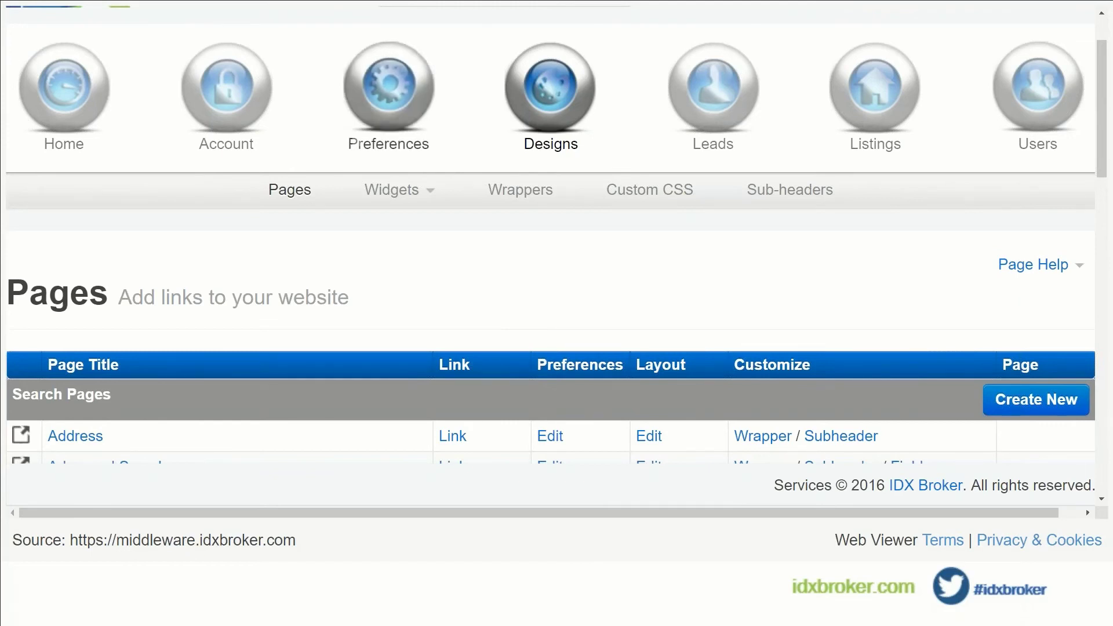
click(408, 91)
click(636, 194)
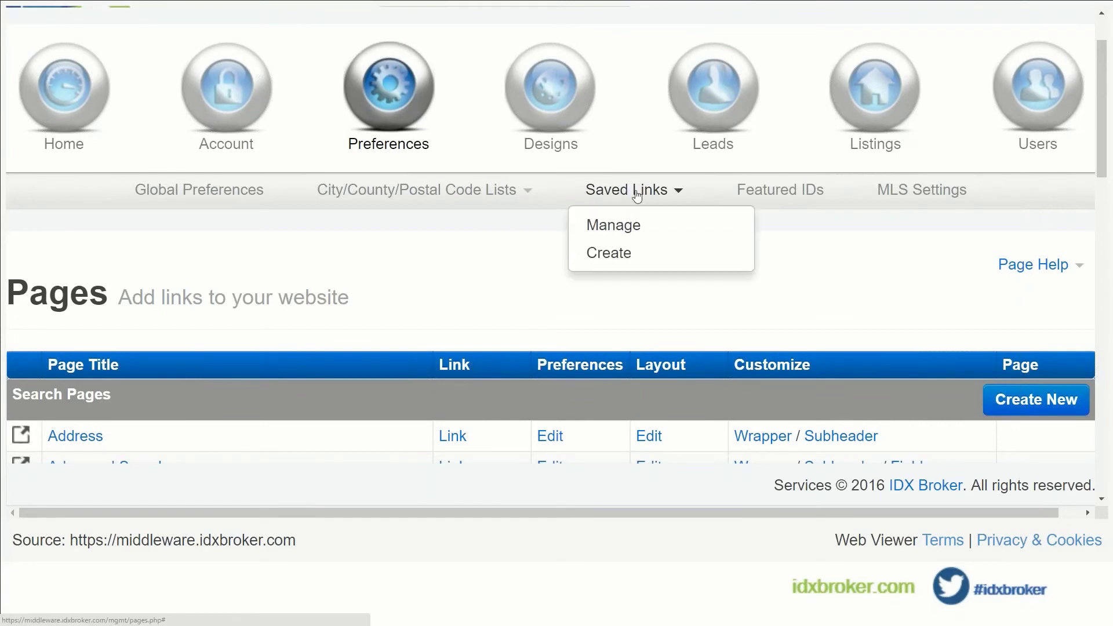
click(606, 256)
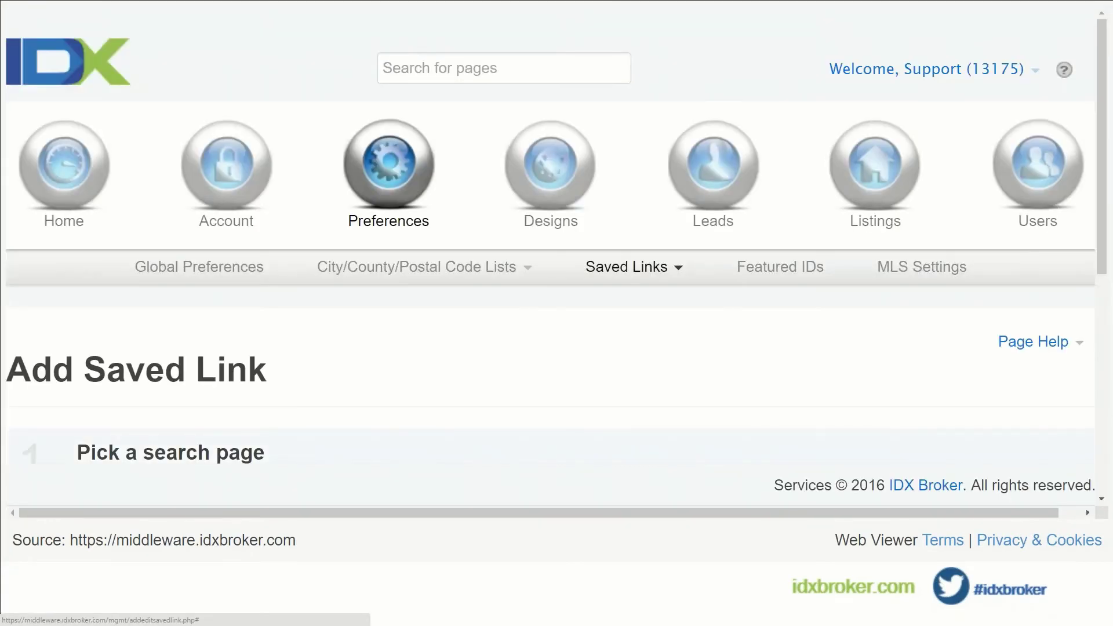
scroll(125, 203, down, 4)
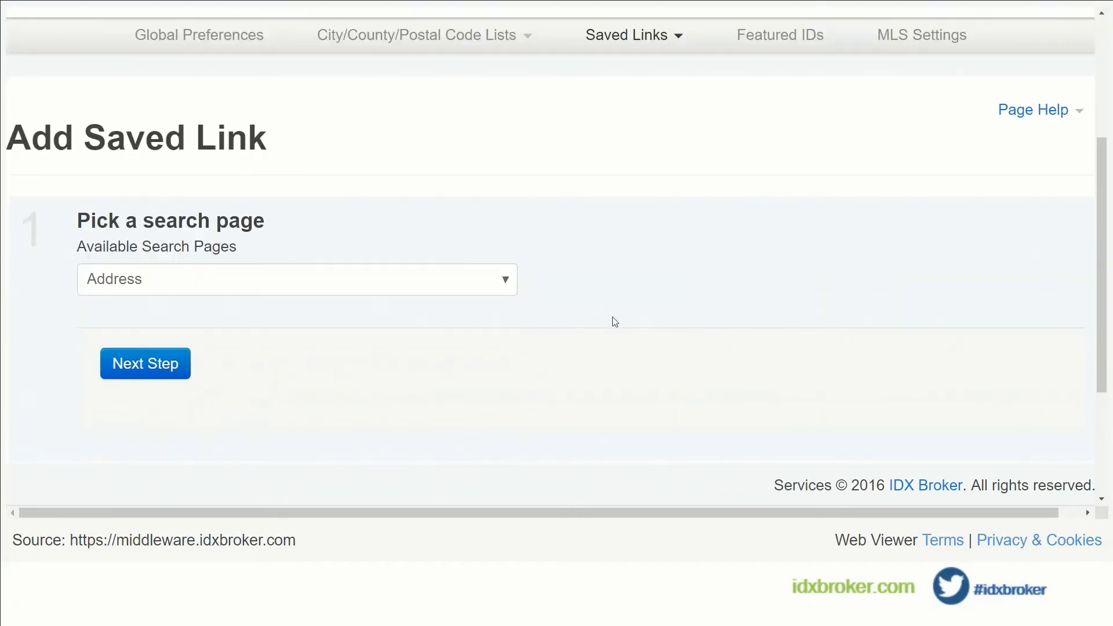
click(446, 287)
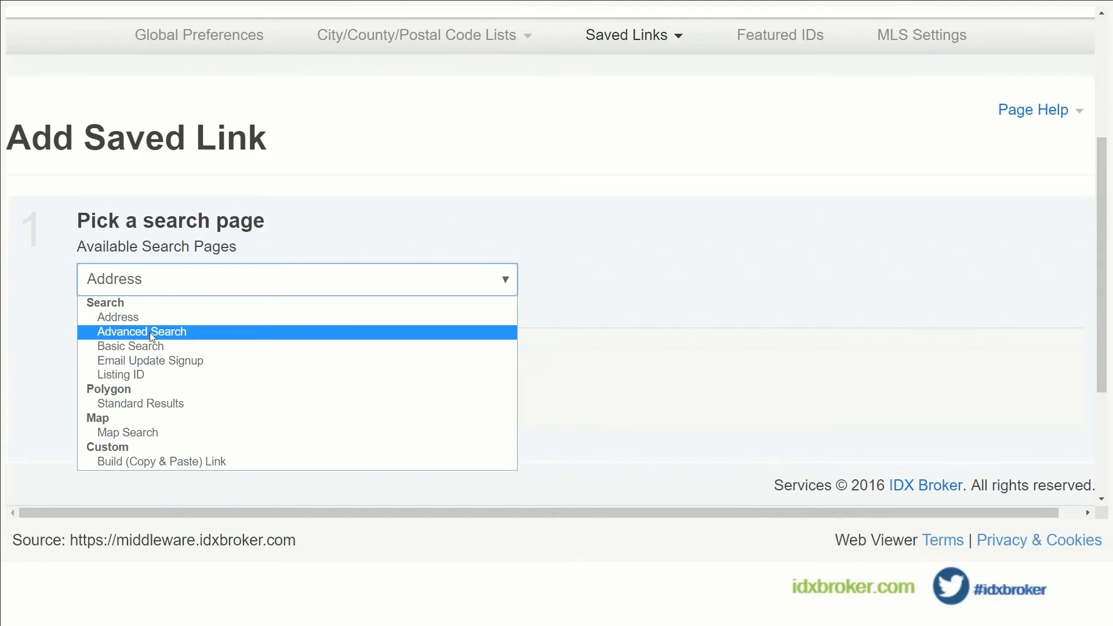
click(152, 333)
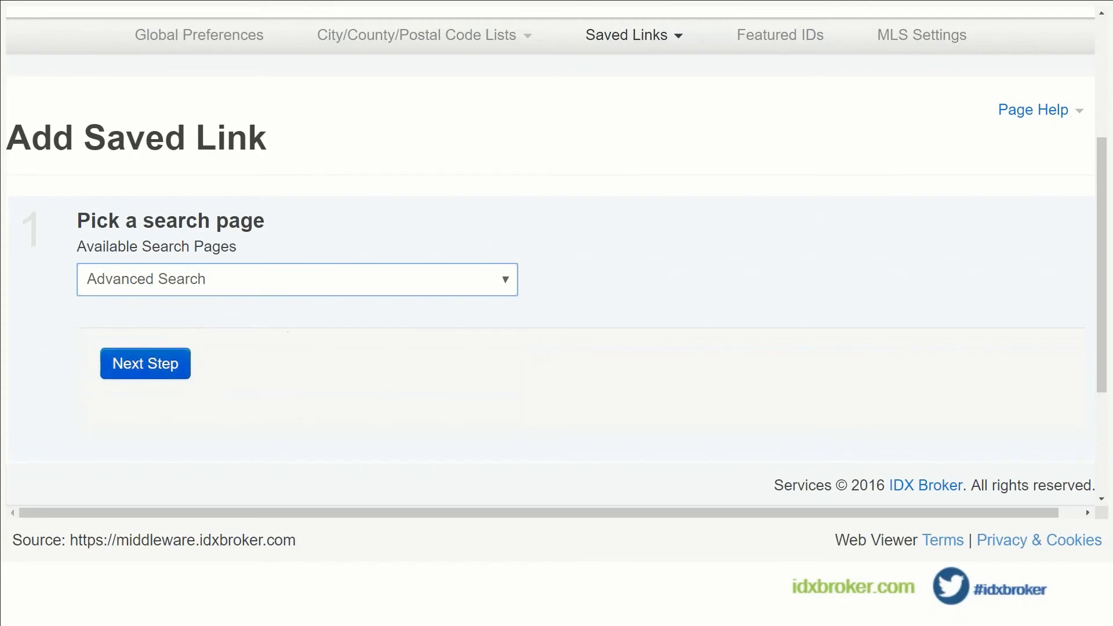
click(168, 366)
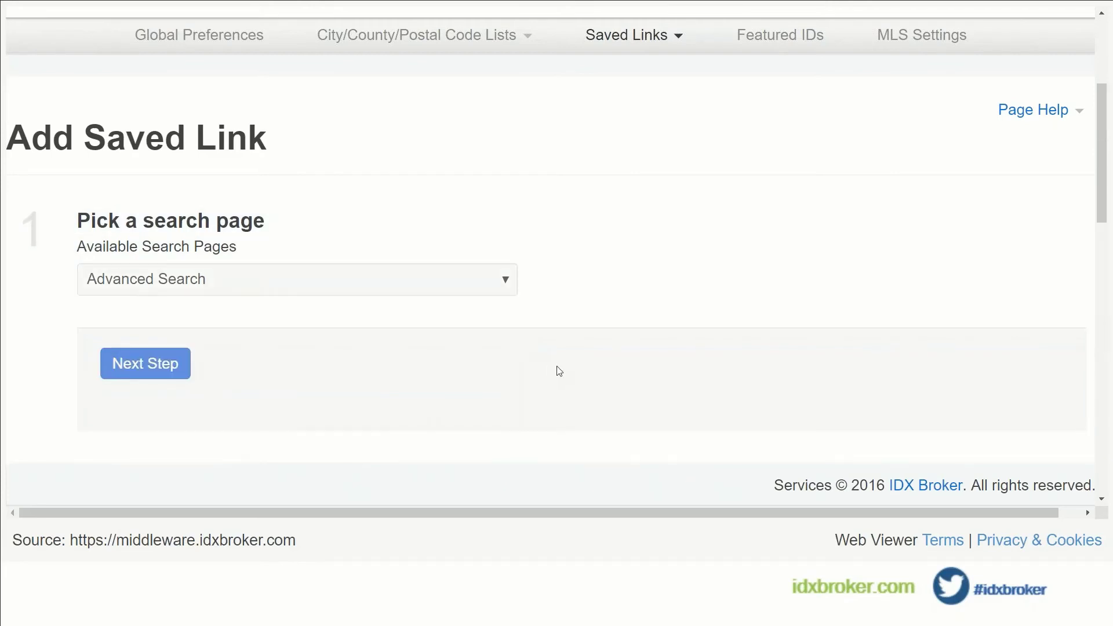
Keep Single Family as the search's property type.
scroll(559, 371, down, 5)
scroll(558, 374, down, 4)
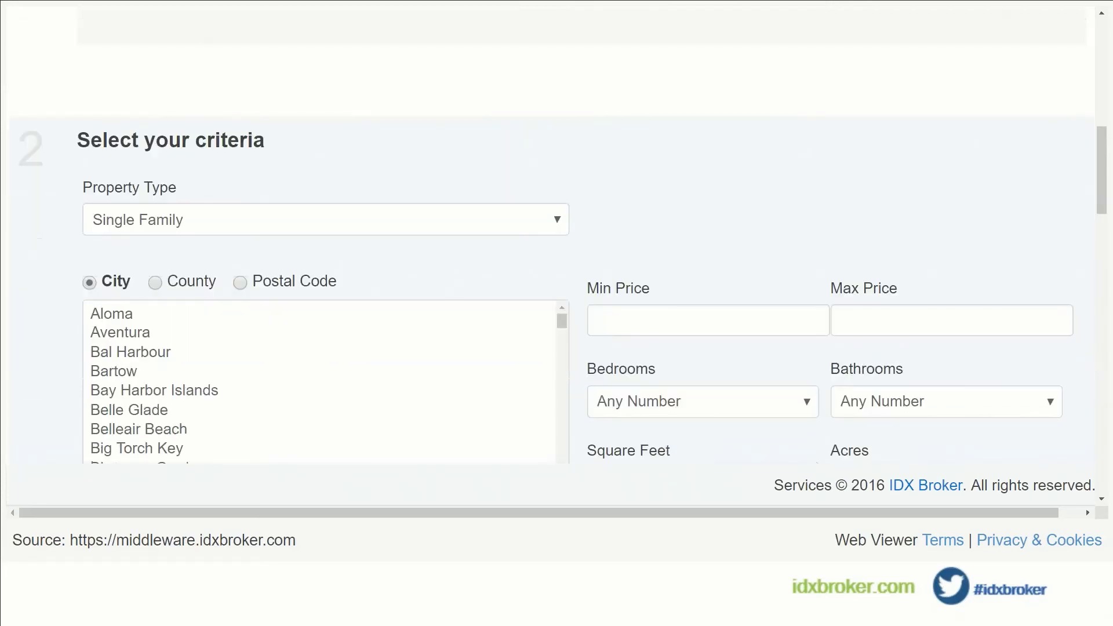
scroll(582, 323, down, 1)
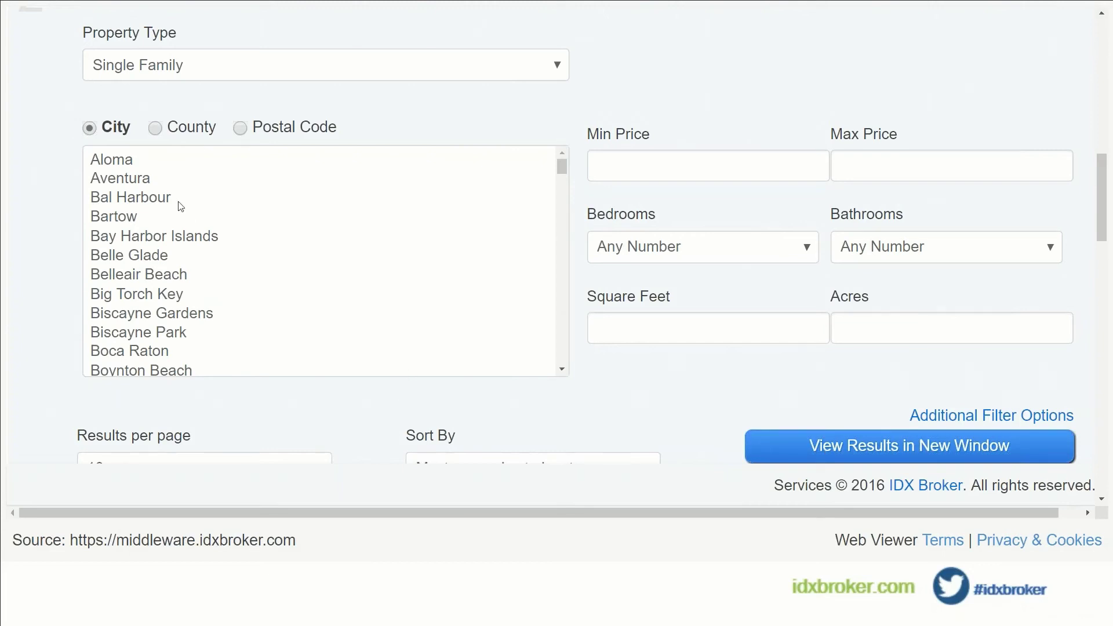
click(268, 66)
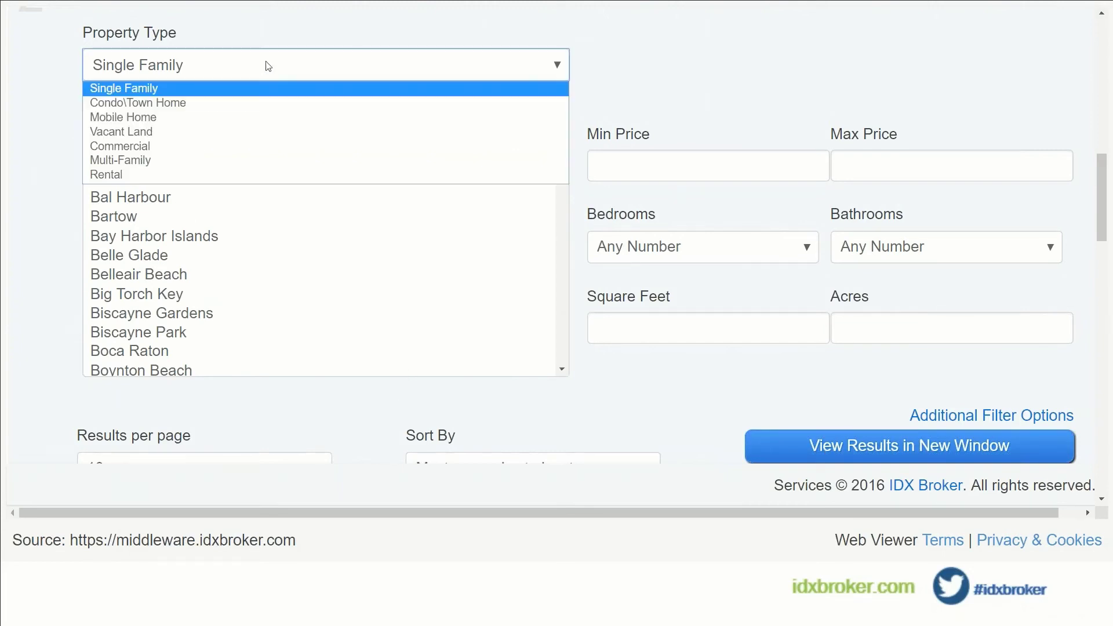
click(158, 89)
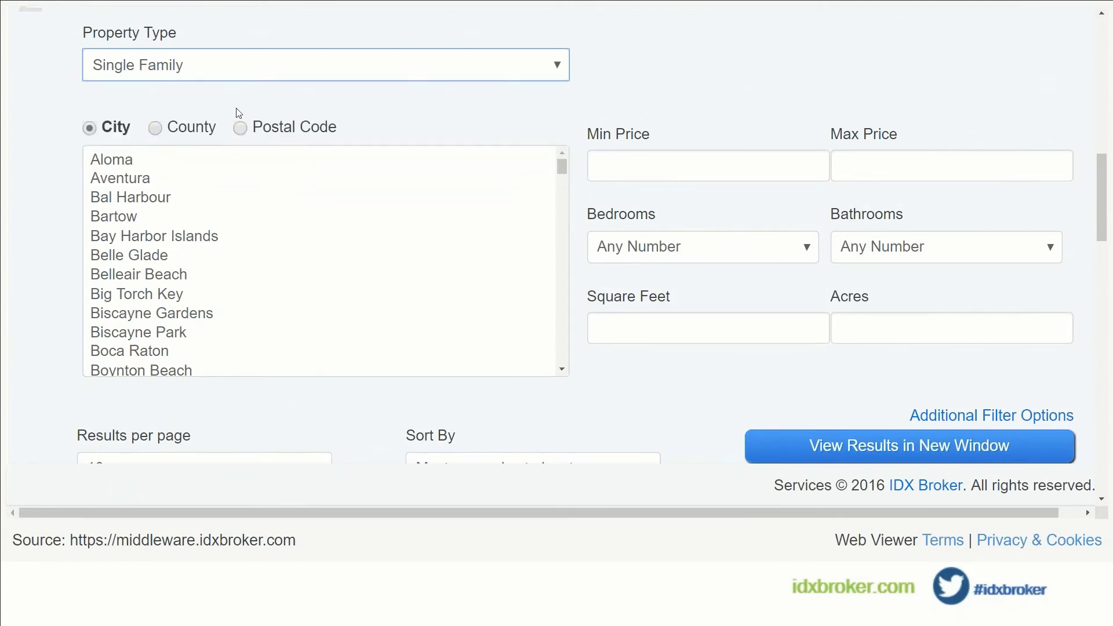
Add Biking/fitness trail as a community feature, leaving Community Name blank.
scroll(585, 119, down, 4)
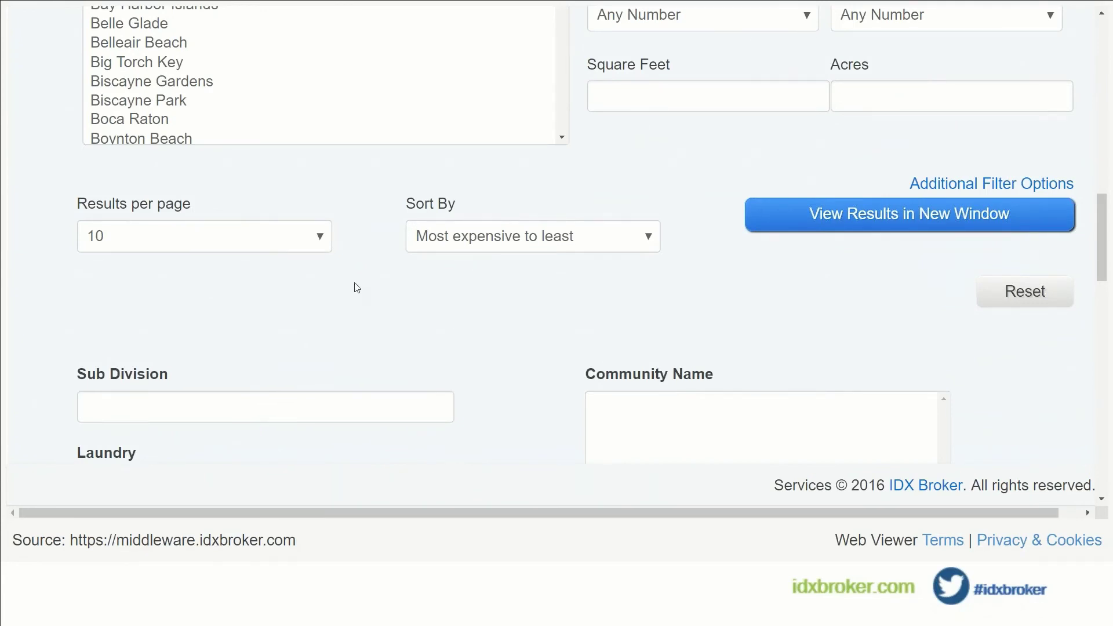
scroll(504, 279, down, 4)
scroll(504, 281, down, 1)
click(652, 138)
click(481, 245)
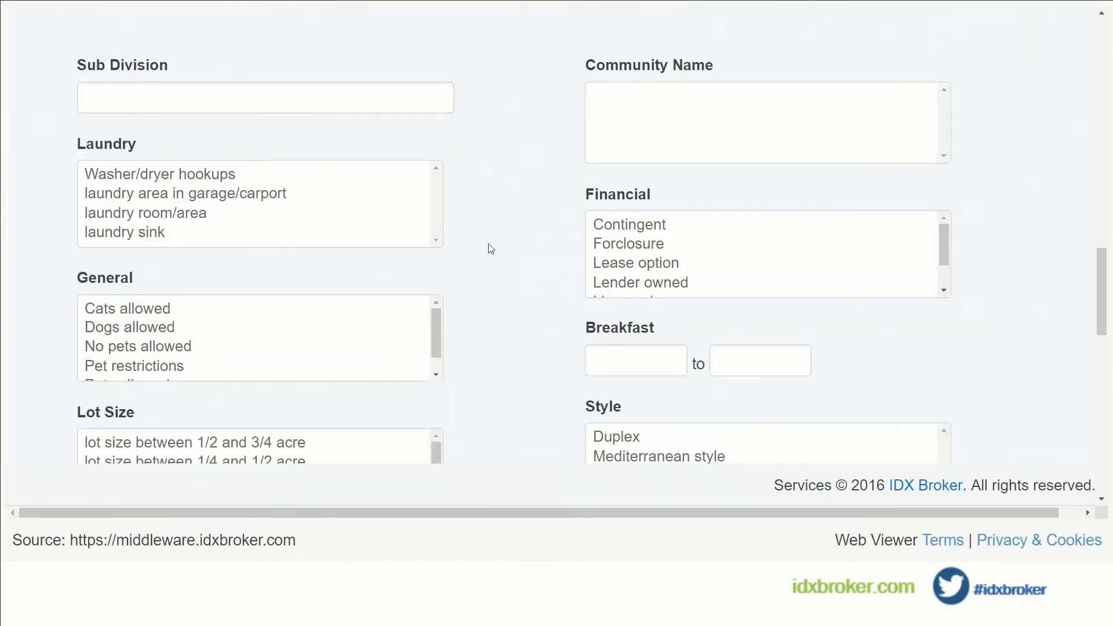
scroll(489, 250, down, 1)
scroll(491, 250, down, 5)
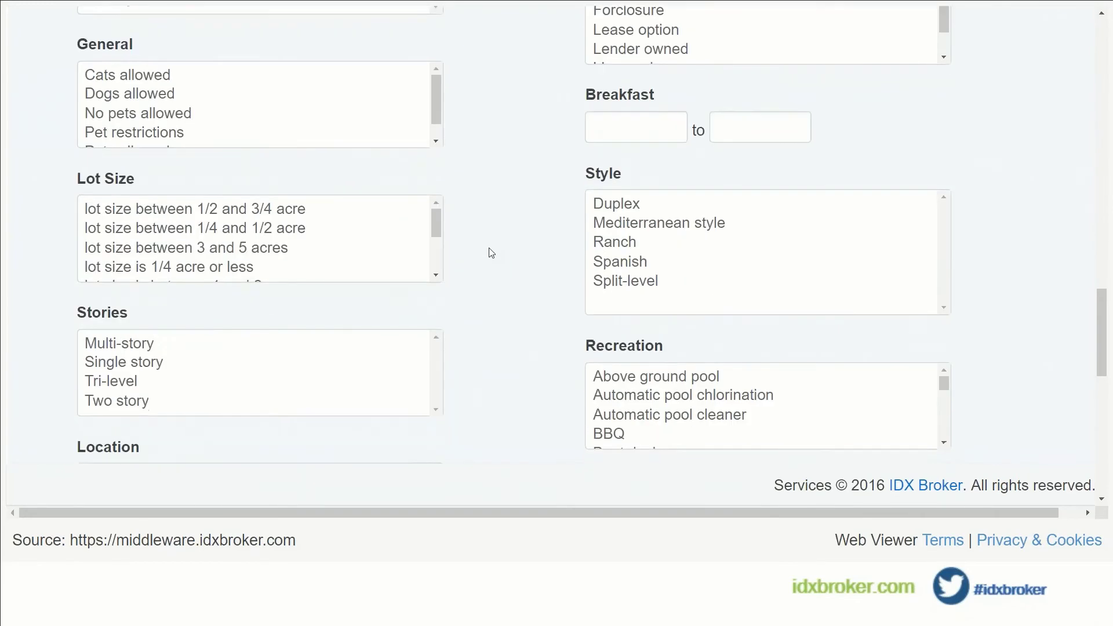
scroll(492, 254, down, 3)
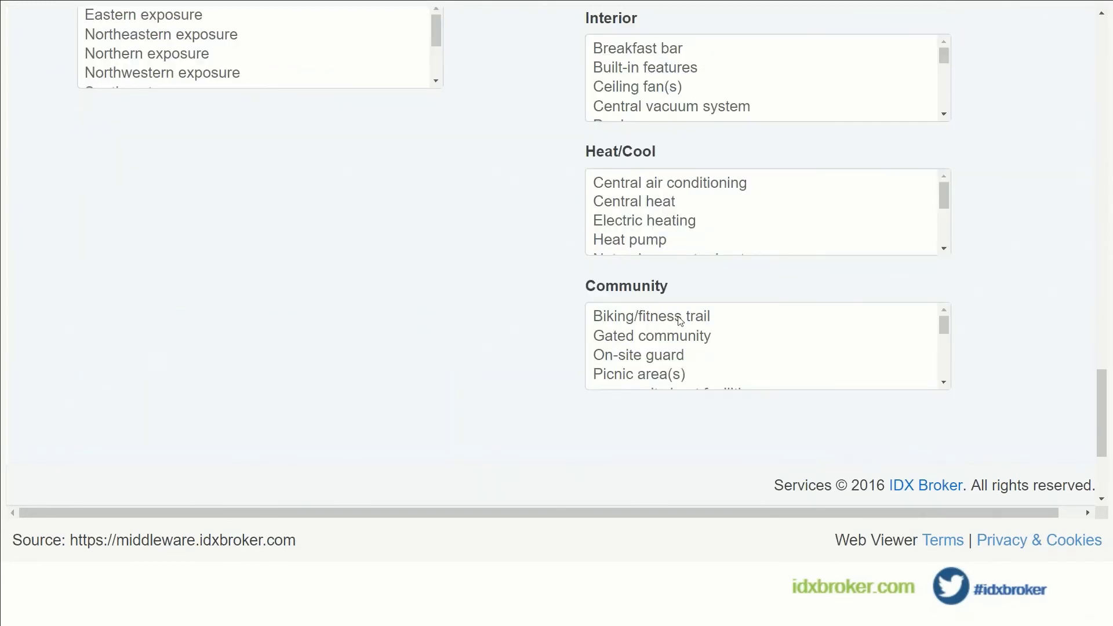
click(678, 318)
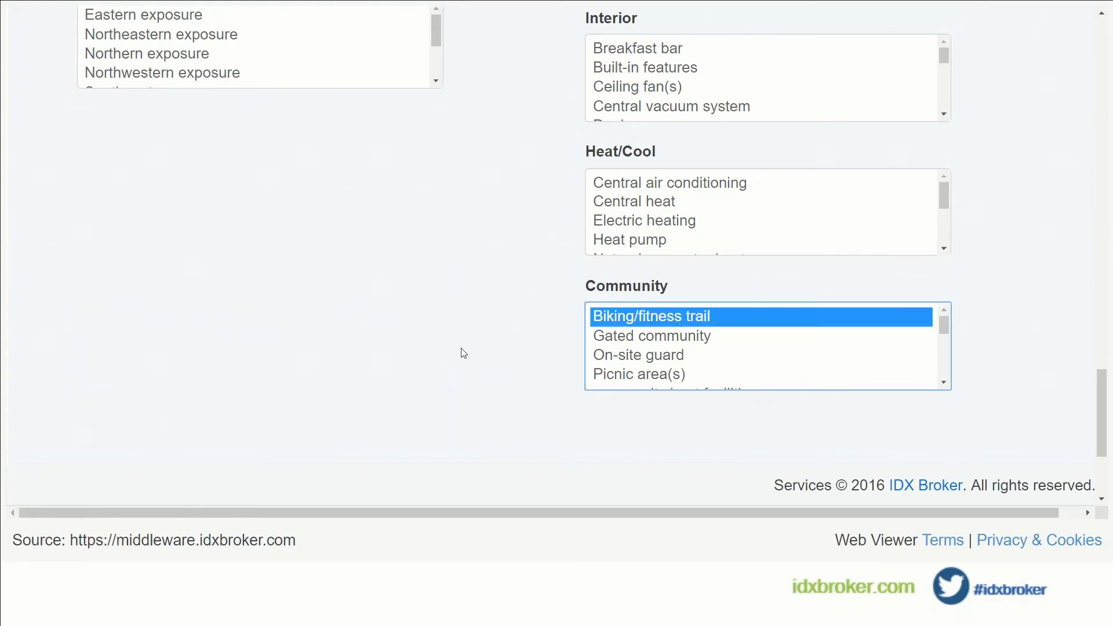
Add Breakfast bar as an interior feature and continue to step 3.
scroll(811, 344, down, 1)
scroll(820, 344, down, 2)
scroll(820, 344, up, 3)
scroll(499, 291, up, 1)
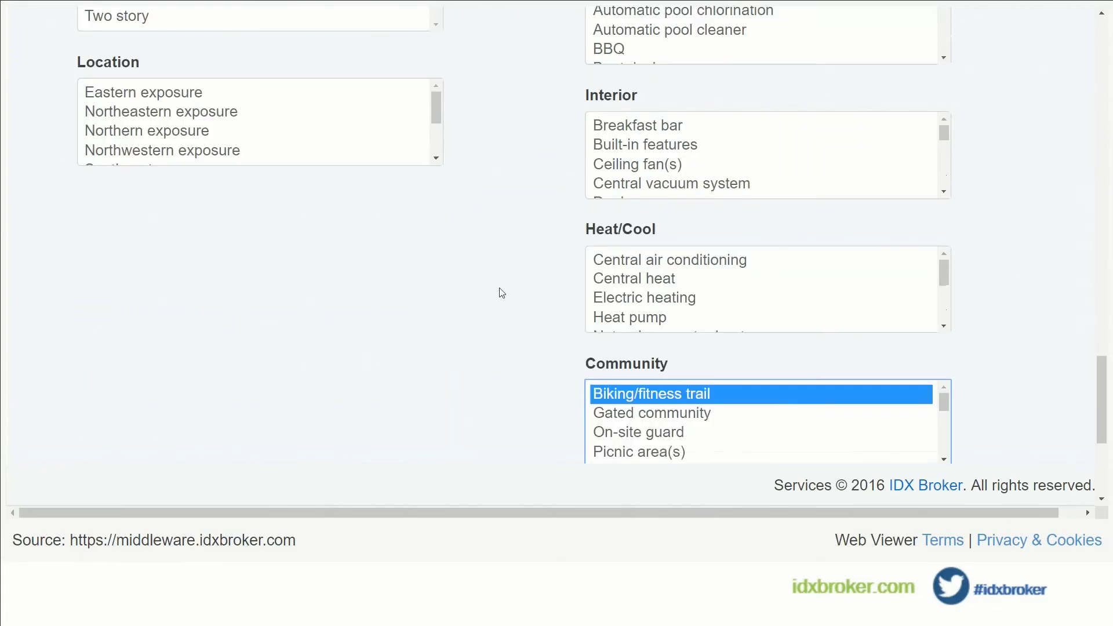
scroll(500, 292, up, 1)
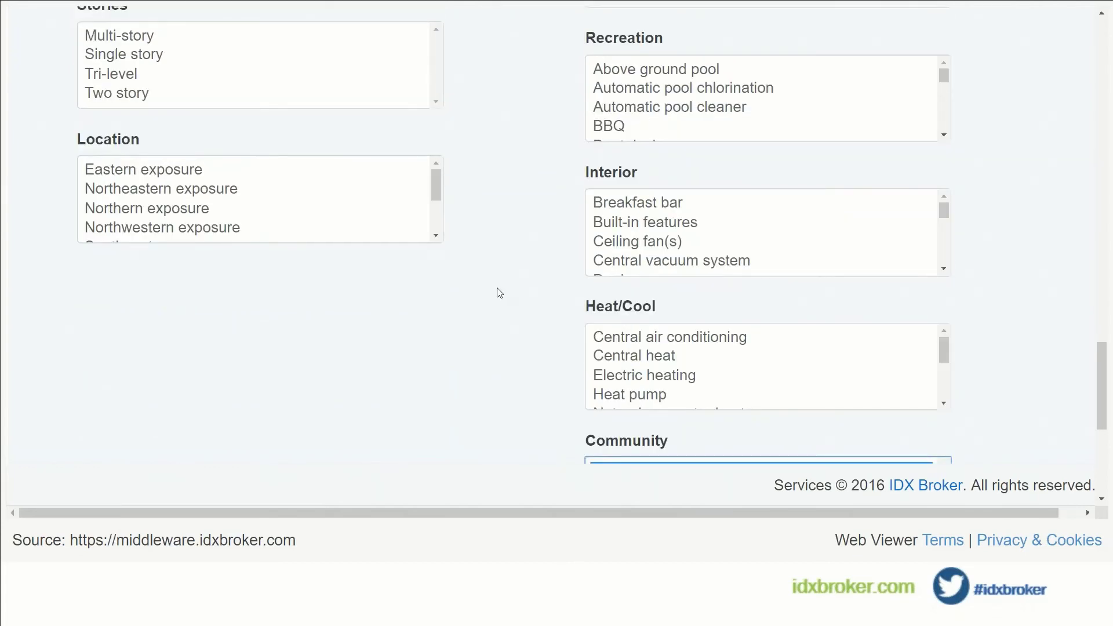
scroll(498, 293, up, 1)
scroll(499, 293, up, 1)
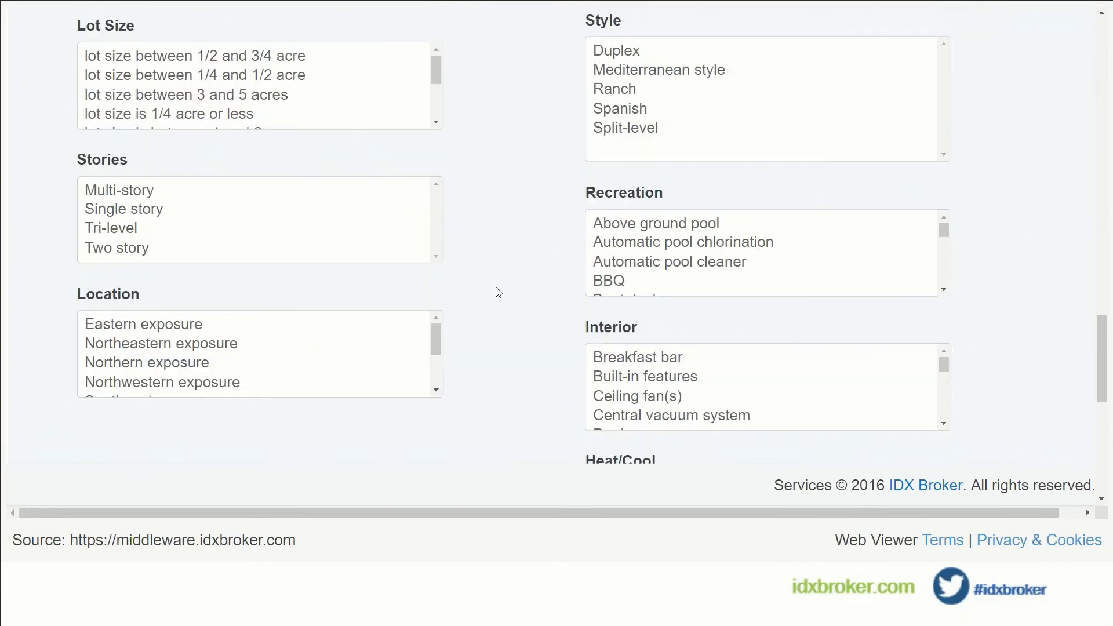
click(639, 363)
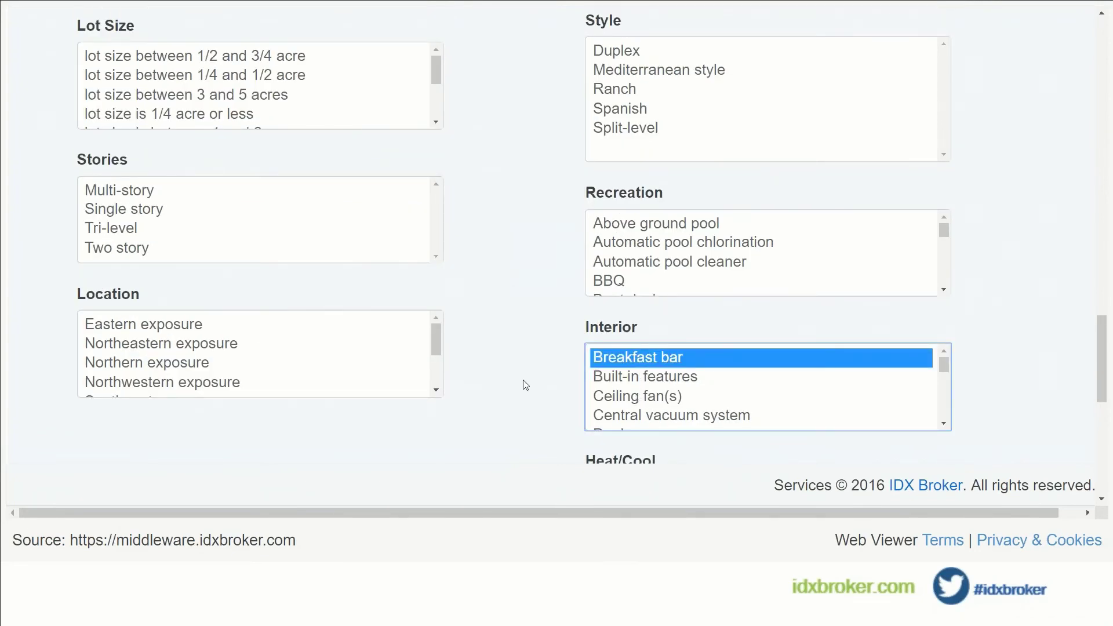
scroll(463, 295, down, 2)
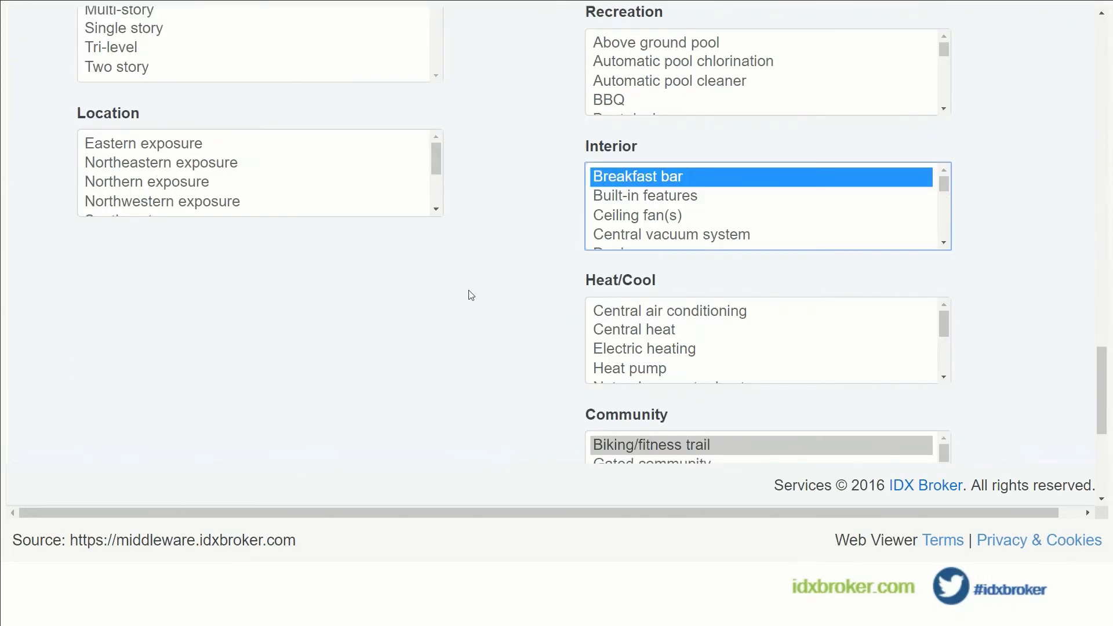
scroll(470, 296, down, 3)
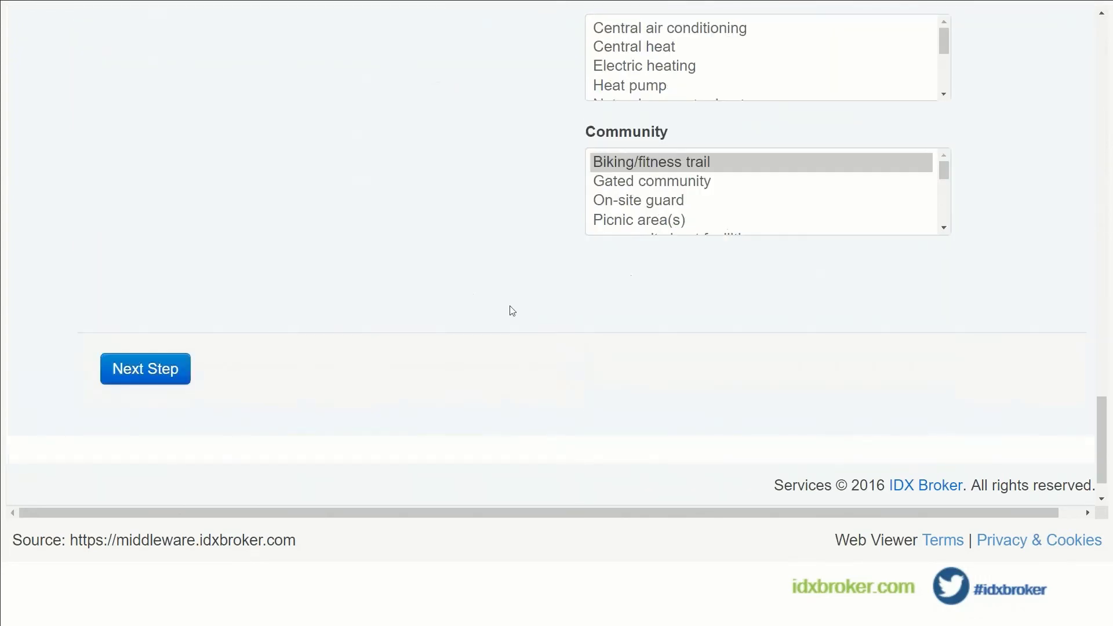
click(160, 376)
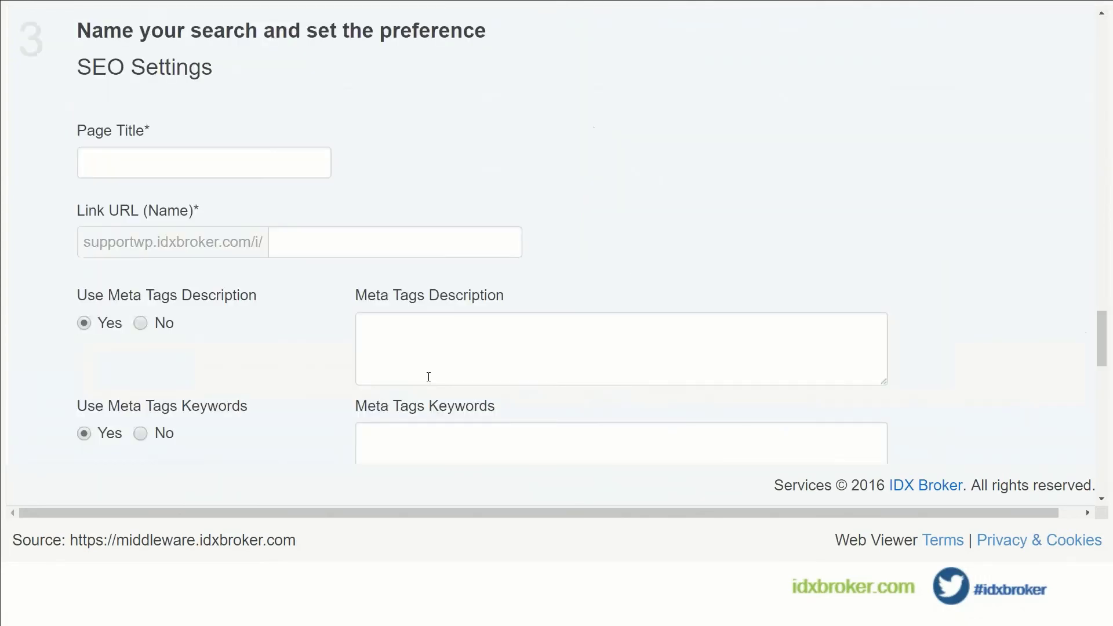
Set page title 'Breakfast' and meta description 'breakfast homes in New Jersey'.
click(201, 165)
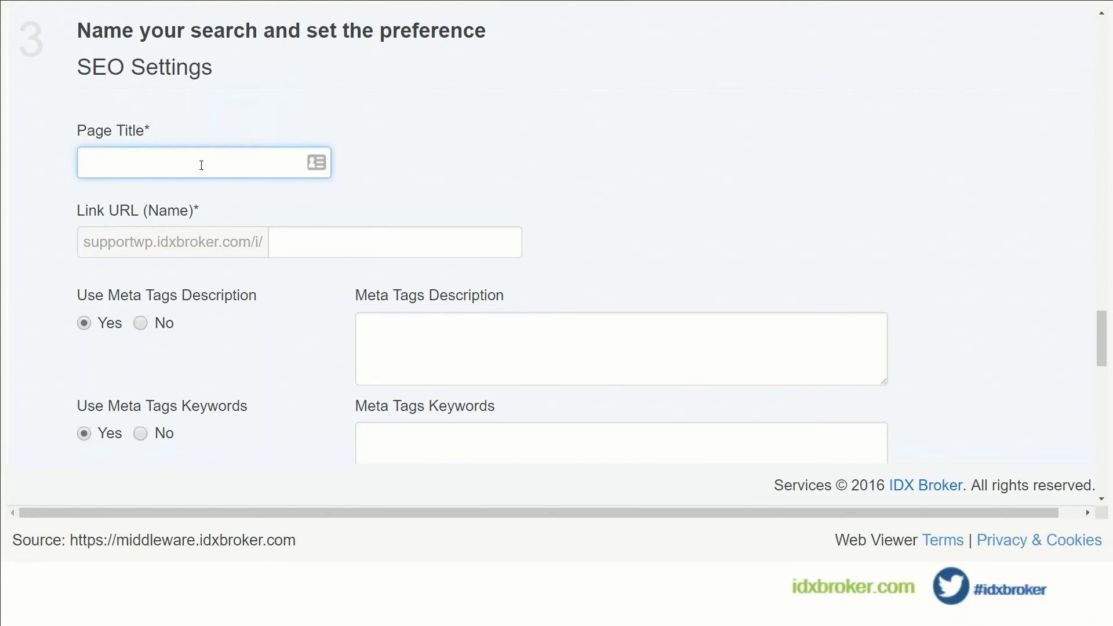
text(Breakfast)
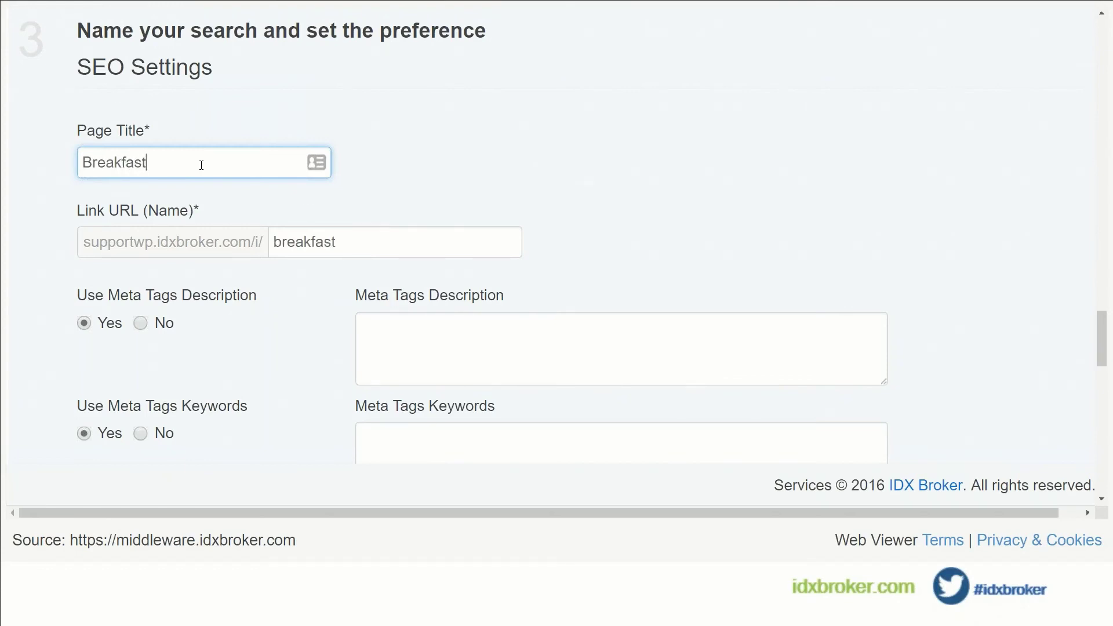
click(488, 331)
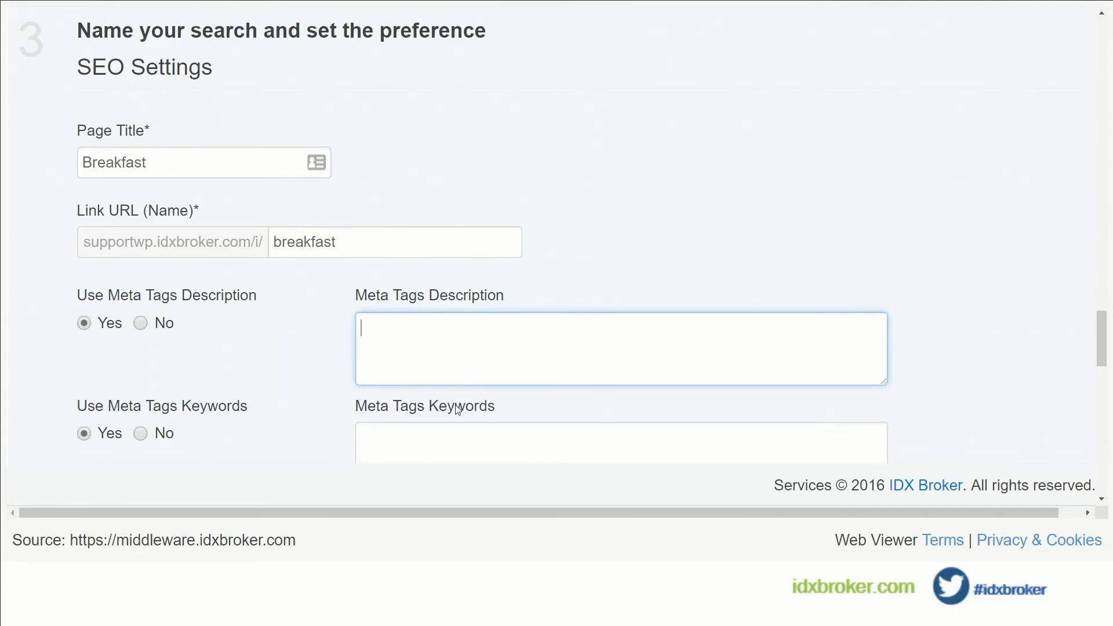
scroll(458, 410, down, 2)
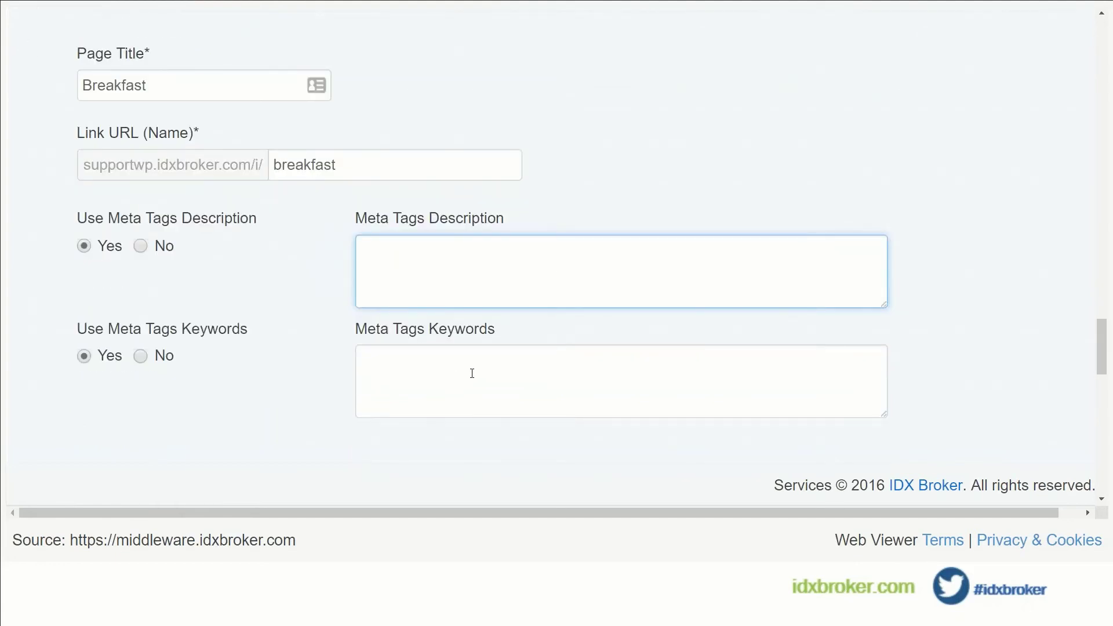
text(breakfast homes in New Jersy)
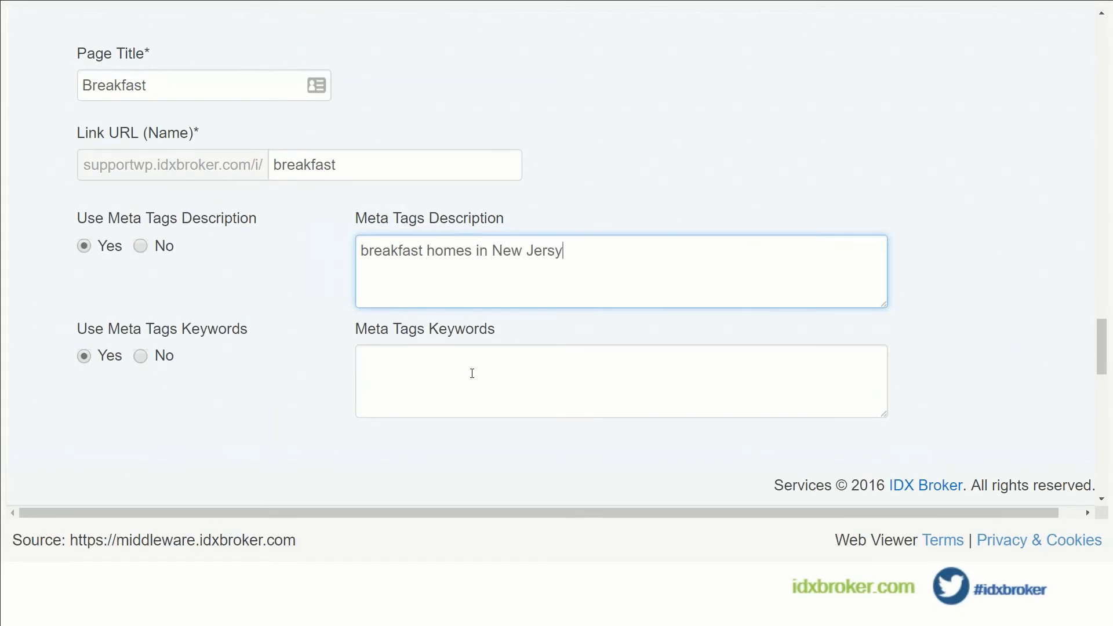
key(BackSpace)
text(ey)
key(Tab)
Enter meta keywords 'breakfast, homes, for sale, New Jersey'.
click(471, 373)
text(br)
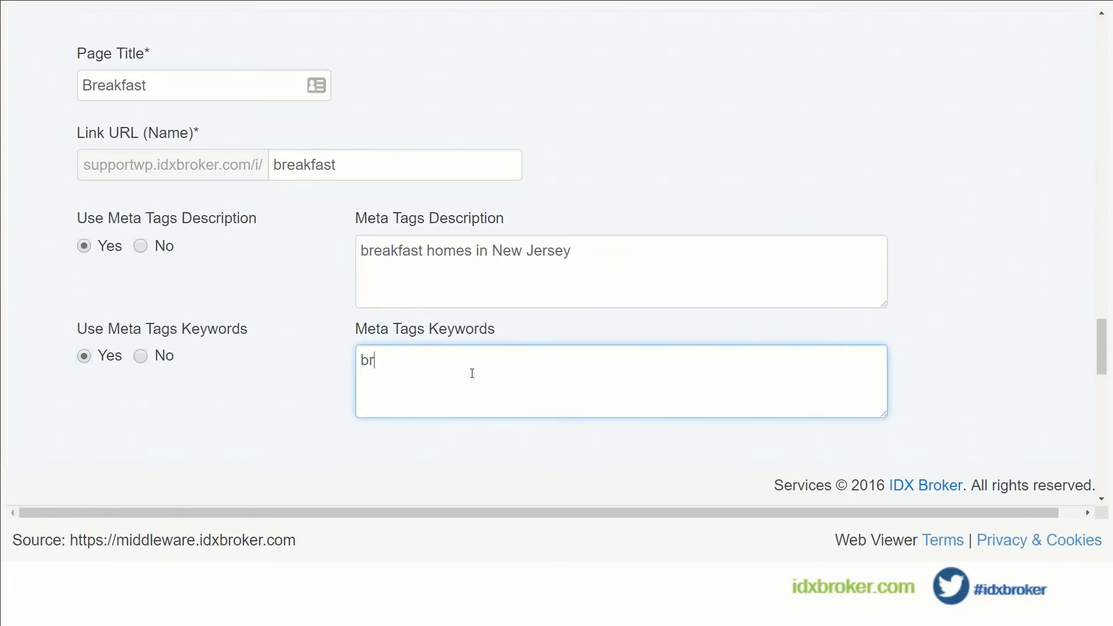
text(eakfast, homes, for sale, Ne)
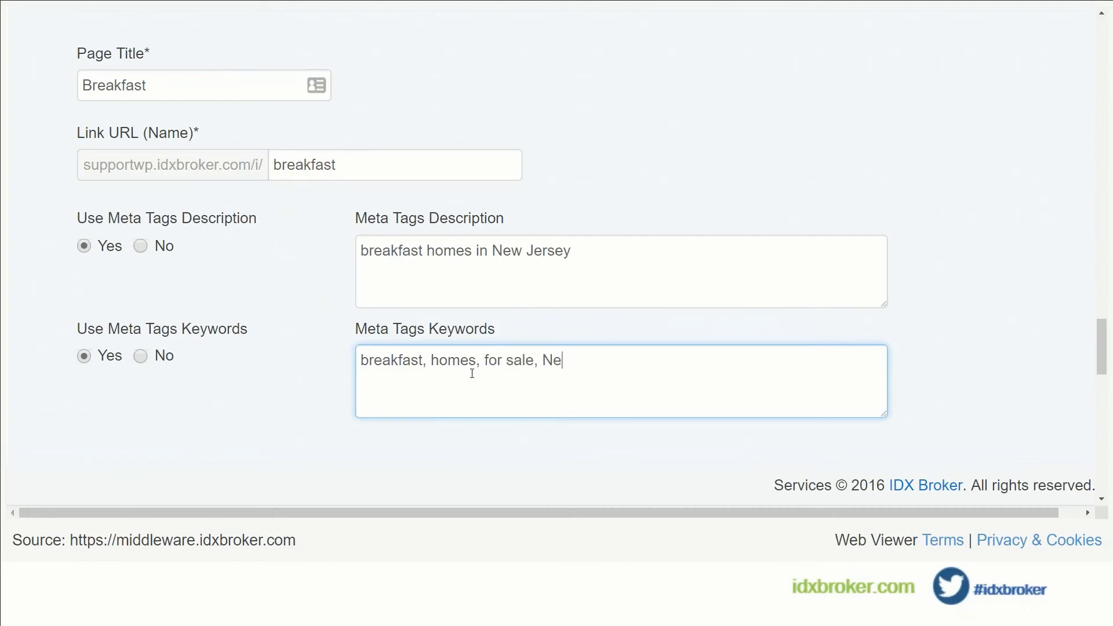
text(w Jersey)
key(BackSpace)
text(ey)
scroll(473, 373, down, 6)
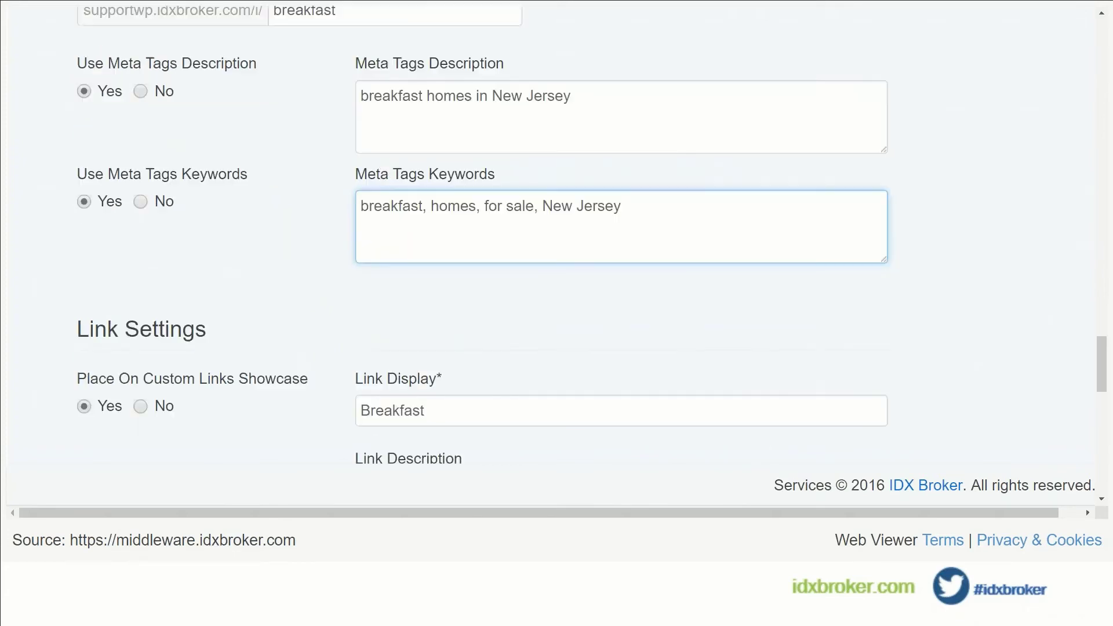
scroll(857, 365, down, 4)
Write the sub-header 'This is a great neighborhood for families and is close to great shopping. We also like breakfast.'.
scroll(860, 363, down, 3)
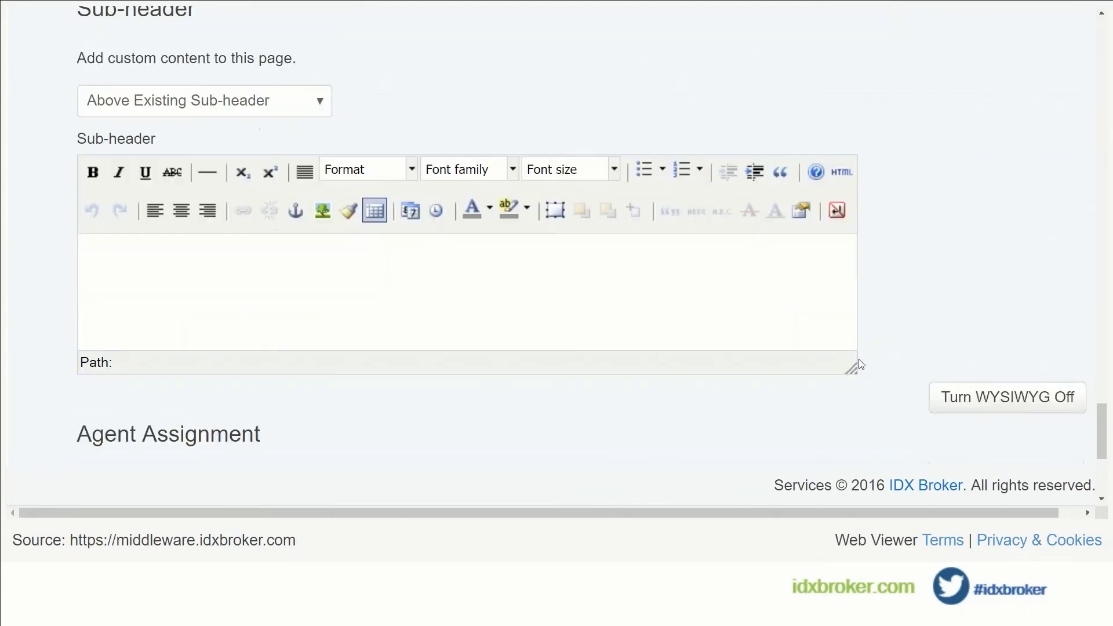
scroll(852, 360, up, 2)
click(286, 381)
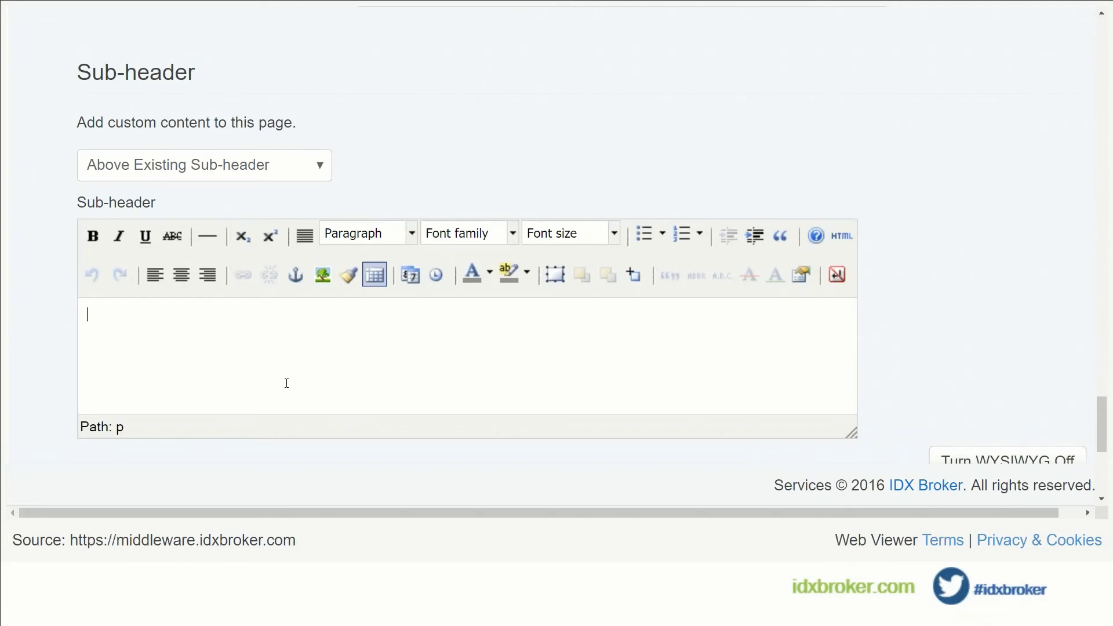
text(This is a great neig)
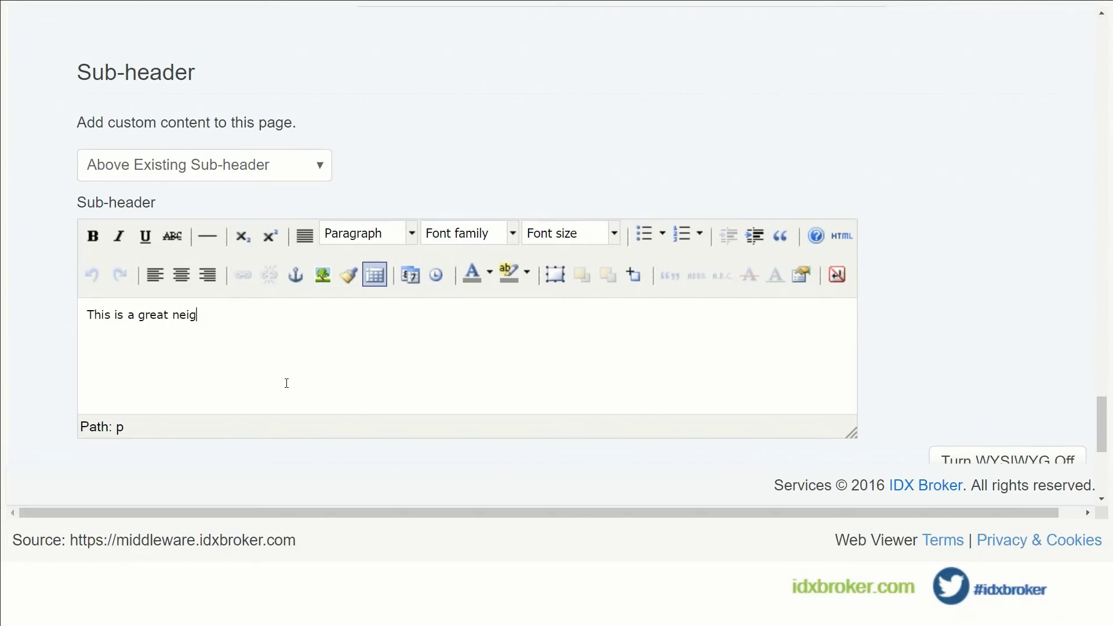
text(hborhood for family)
key(BackSpace)
text(ies )
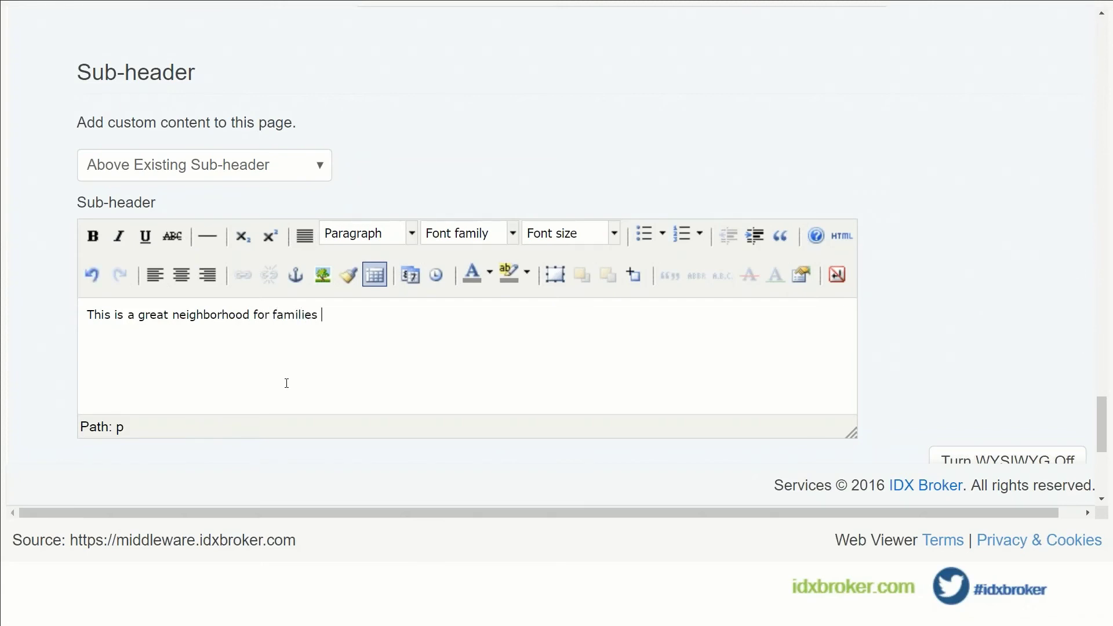
text(and is close to great shopping. We ar)
key(BackSpace)
text(lso like breakfast.)
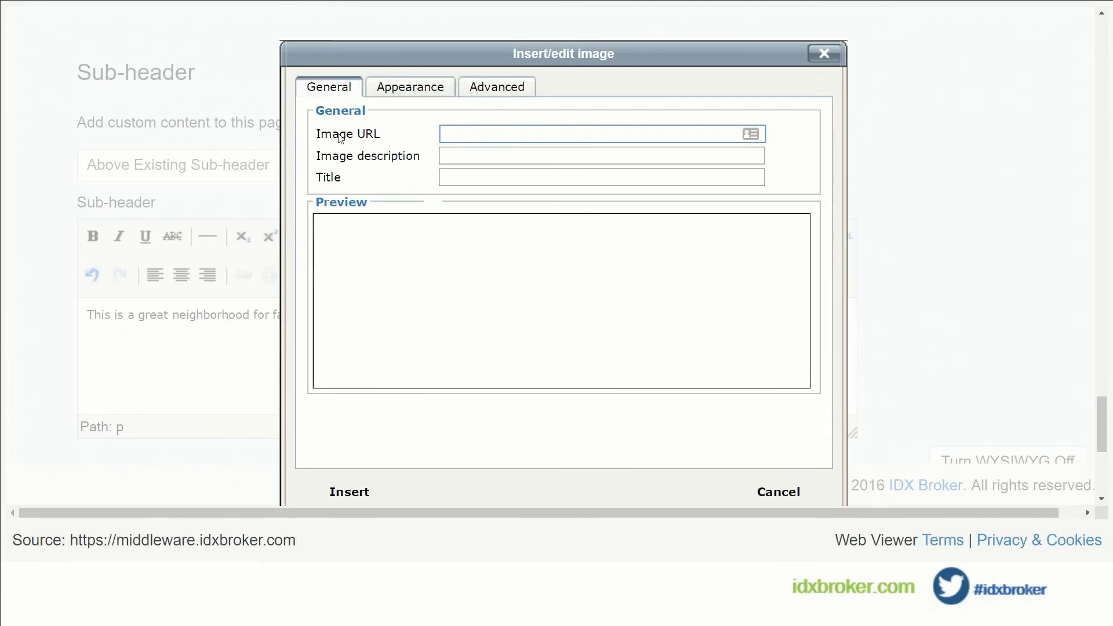
Insert the suggested wikimedia baseball player image into the sub-header.
click(470, 141)
key(Down)
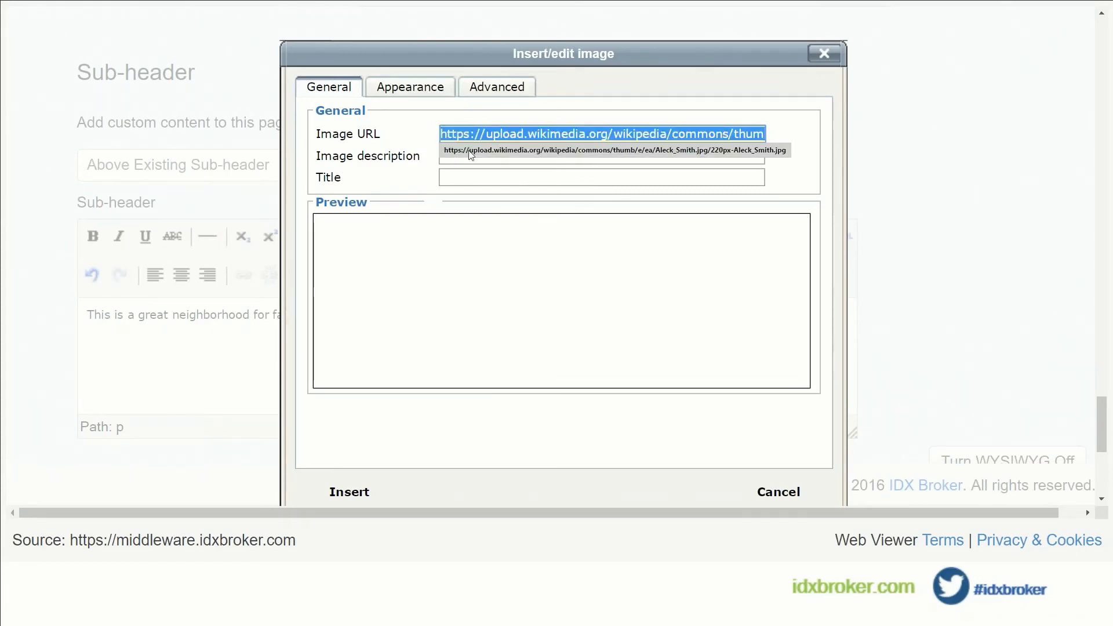
key(Return)
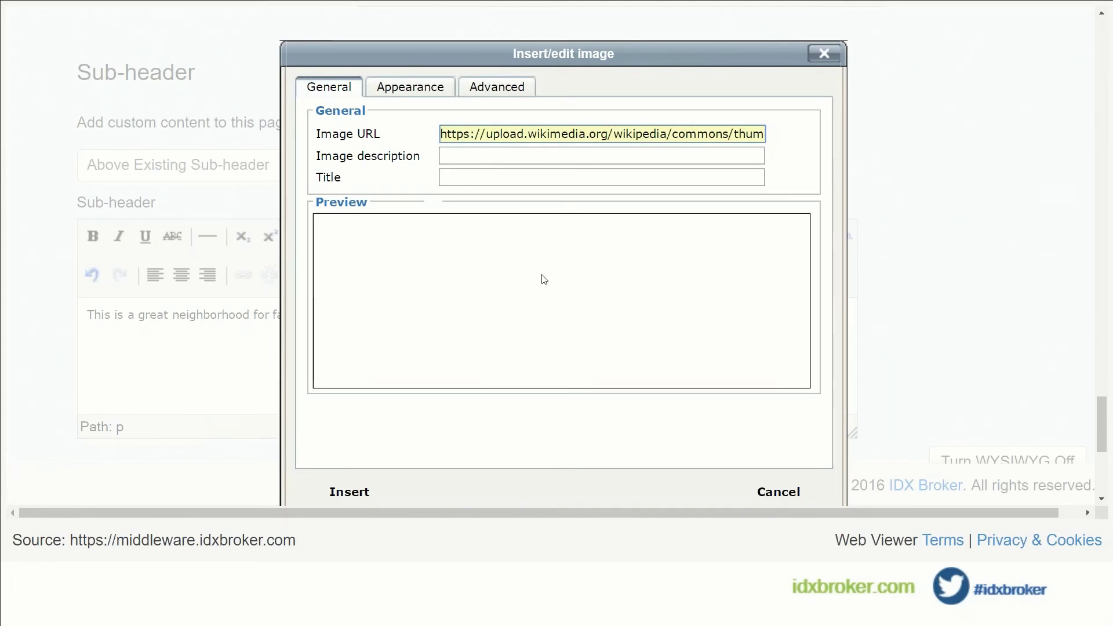
click(350, 491)
click(499, 309)
scroll(382, 348, down, 3)
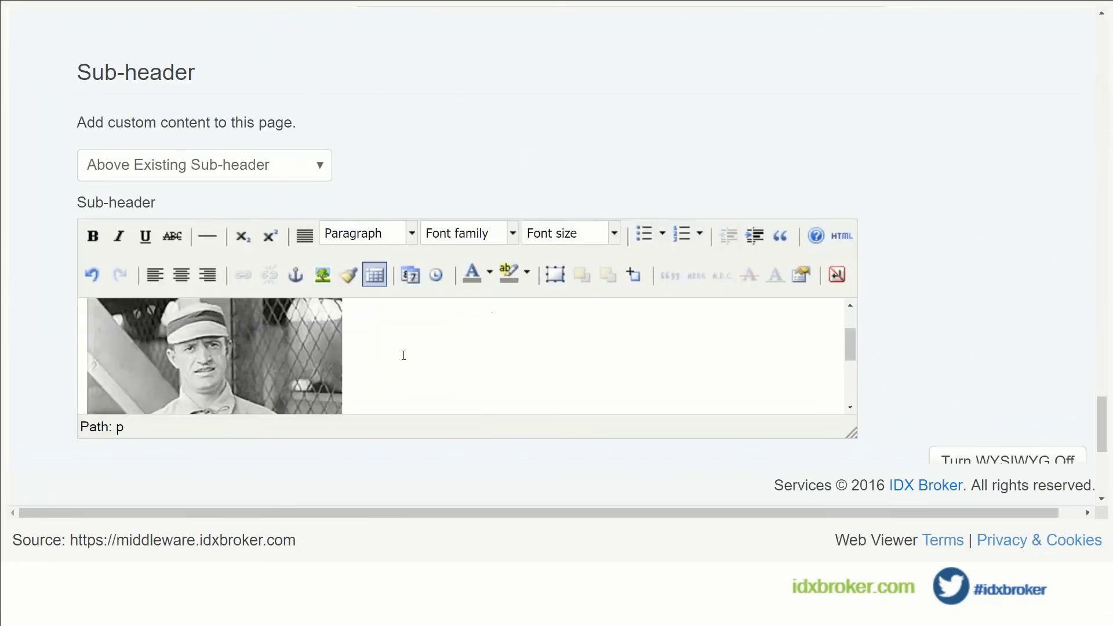
scroll(385, 341, down, 5)
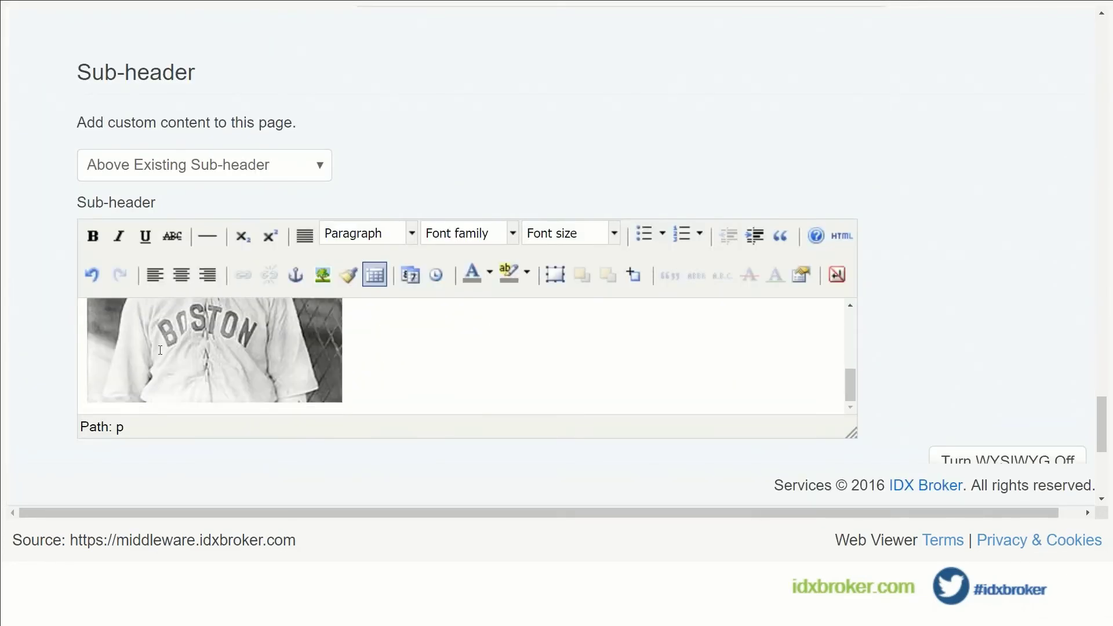
scroll(416, 304, up, 5)
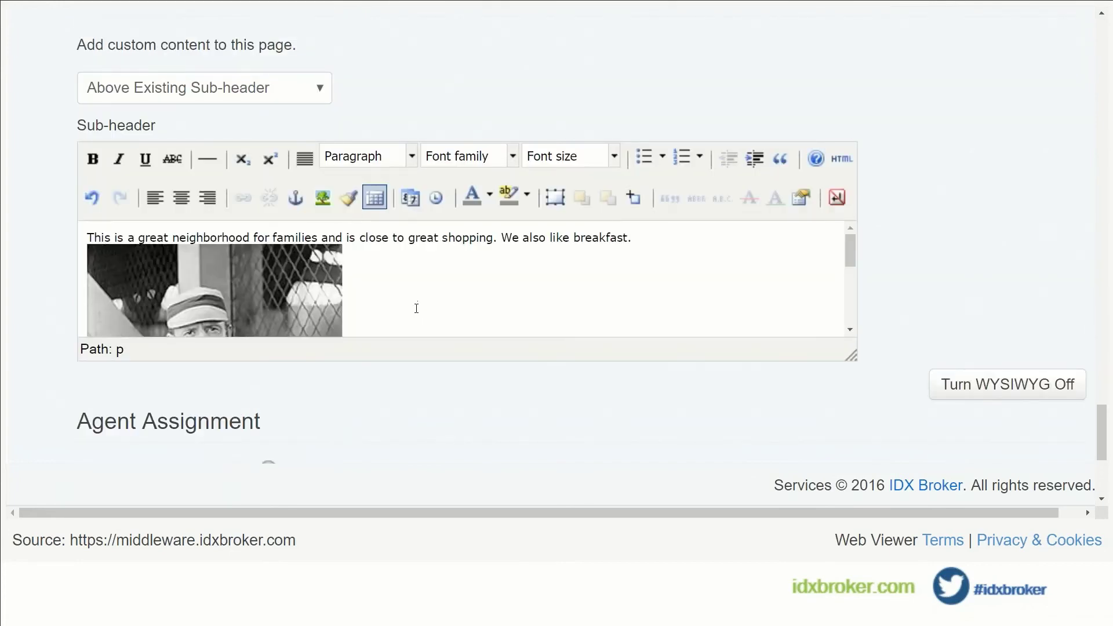
scroll(213, 295, down, 2)
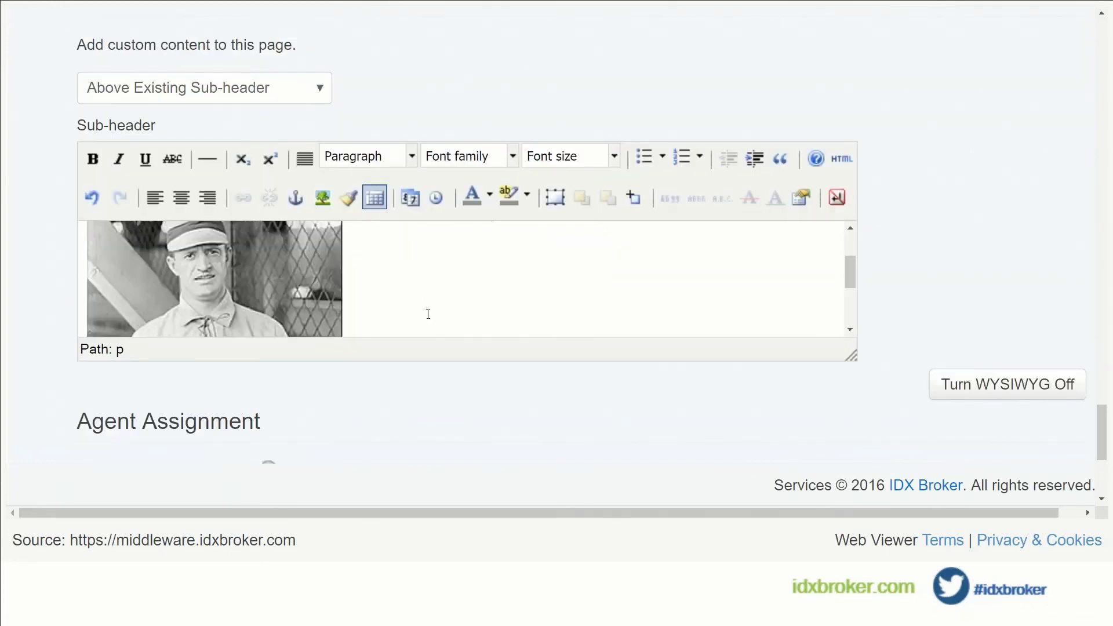
scroll(450, 305, up, 2)
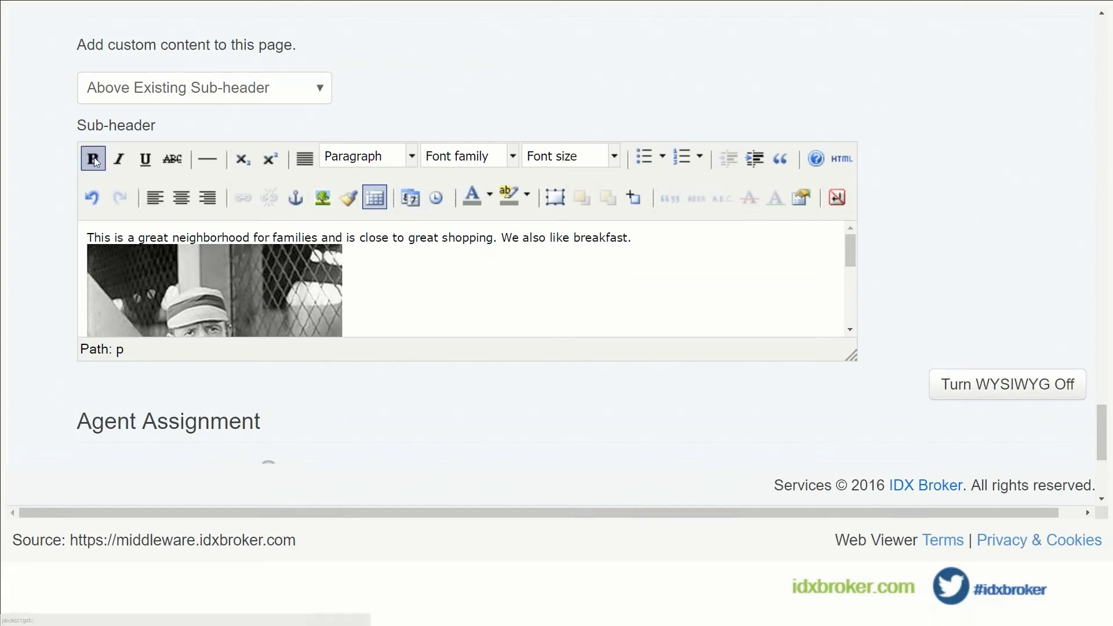
View the sub-header as raw HTML, then save the link to Saved Links.
drag(381, 237, 447, 238)
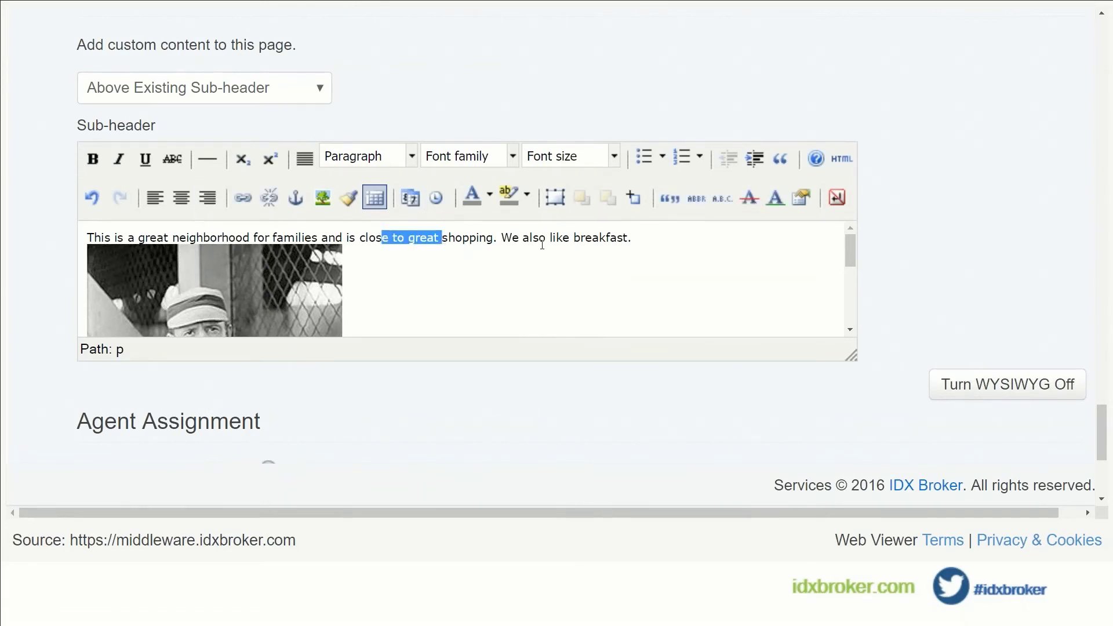
click(686, 240)
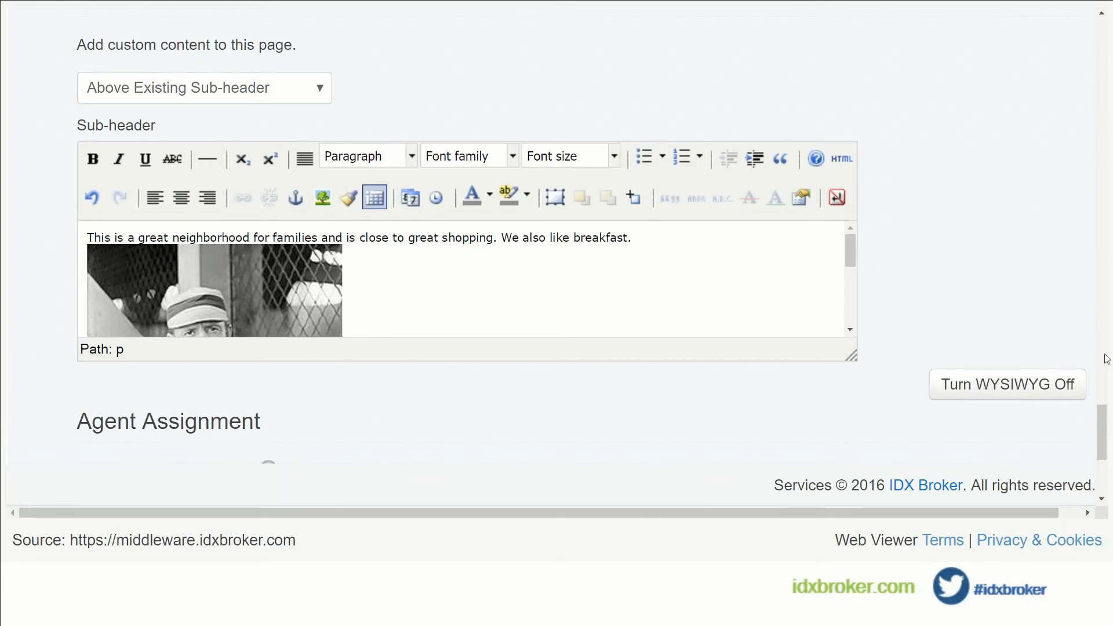
click(957, 380)
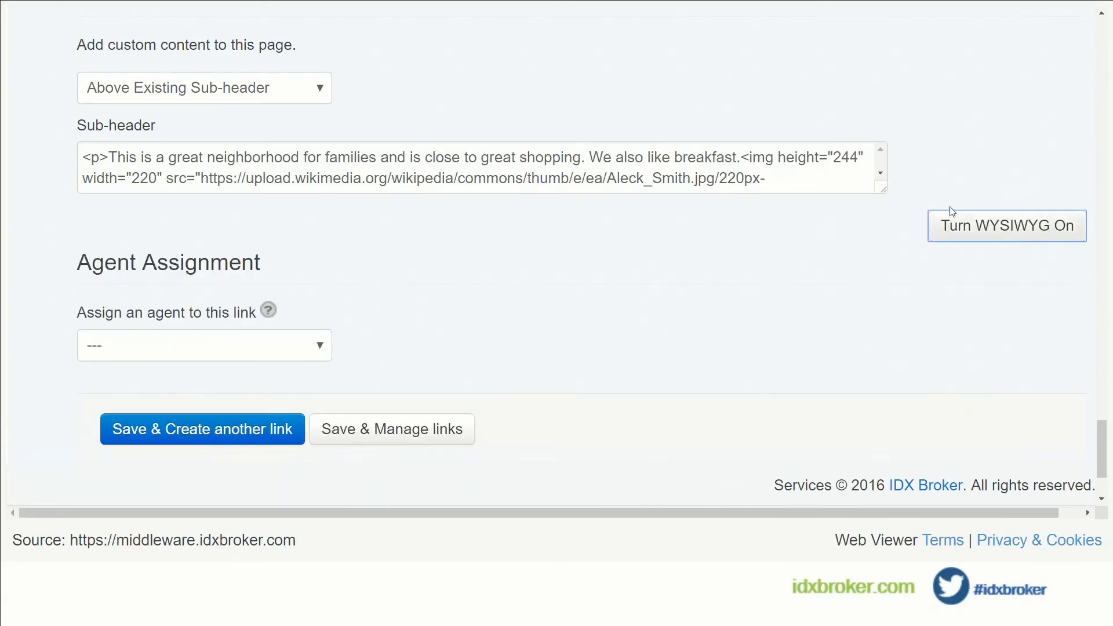
drag(875, 298, 876, 295)
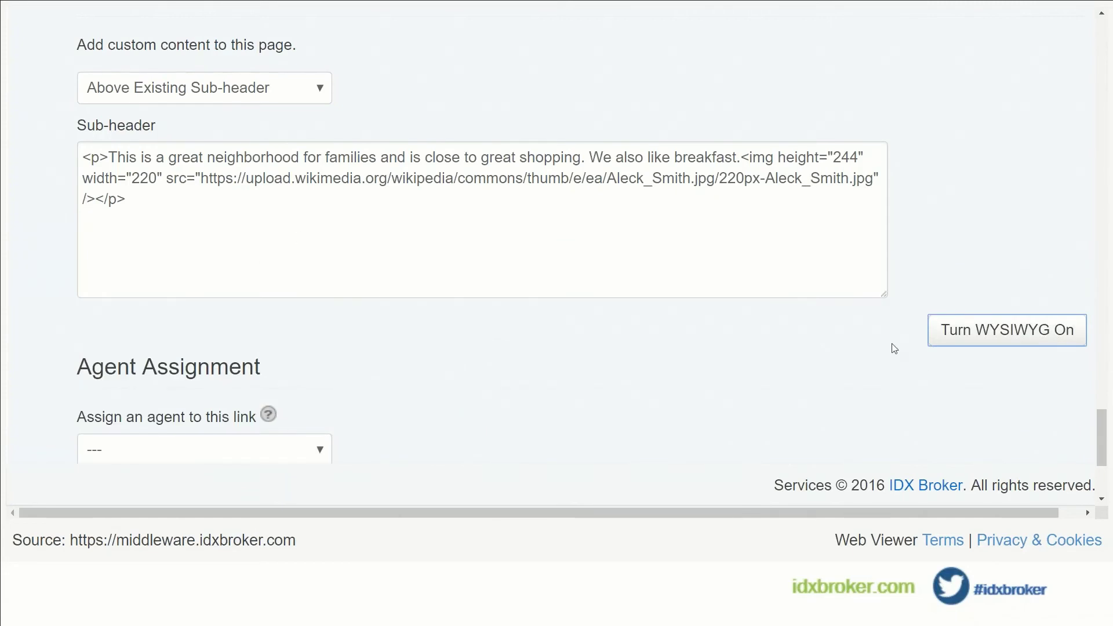
scroll(890, 346, down, 3)
click(392, 378)
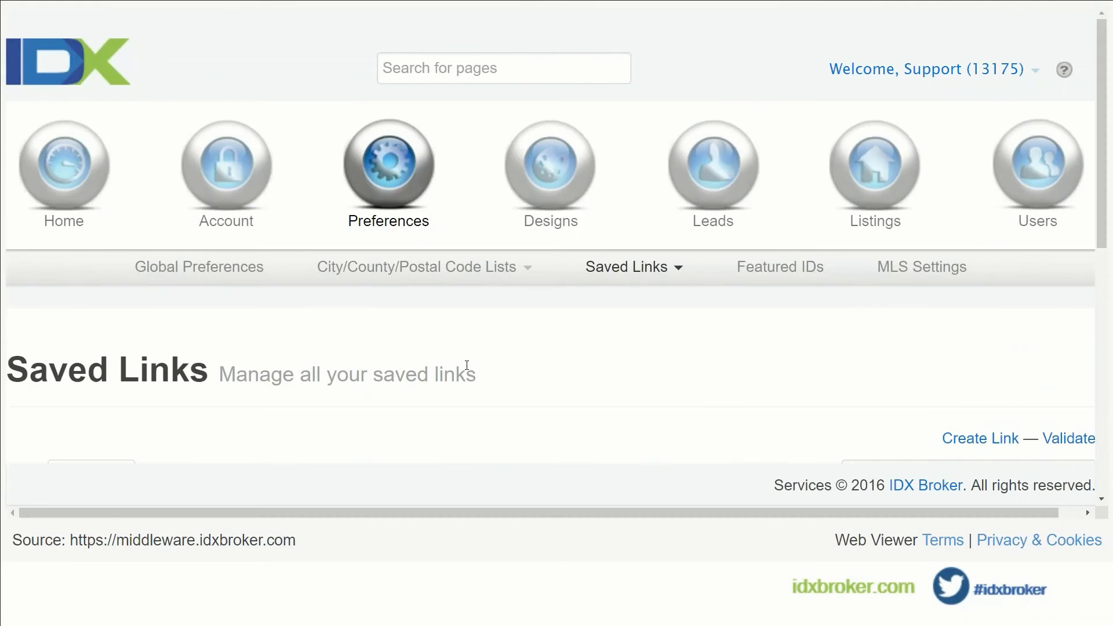
Expand the breakfast link's details showing global wrapper, global CSS and page subheader.
scroll(467, 365, down, 5)
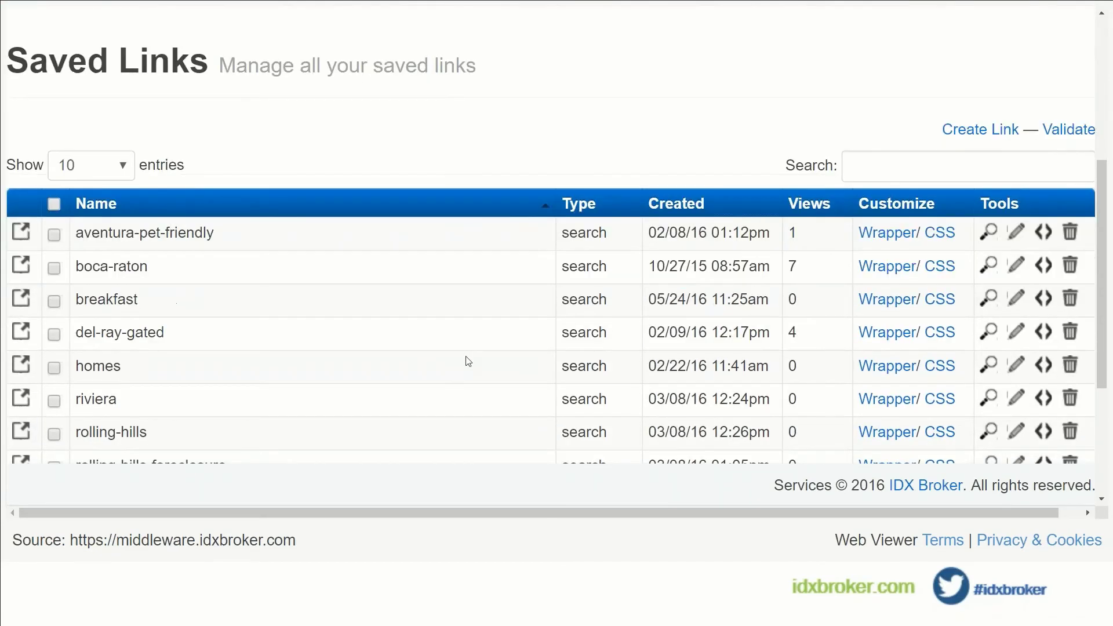
scroll(442, 339, up, 1)
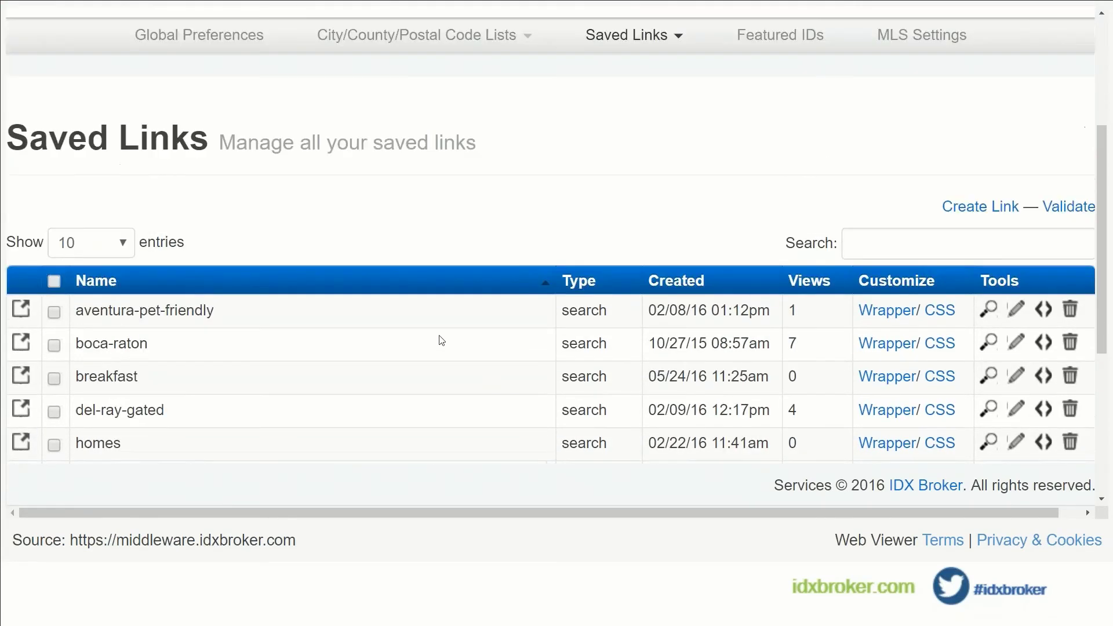
scroll(442, 340, up, 1)
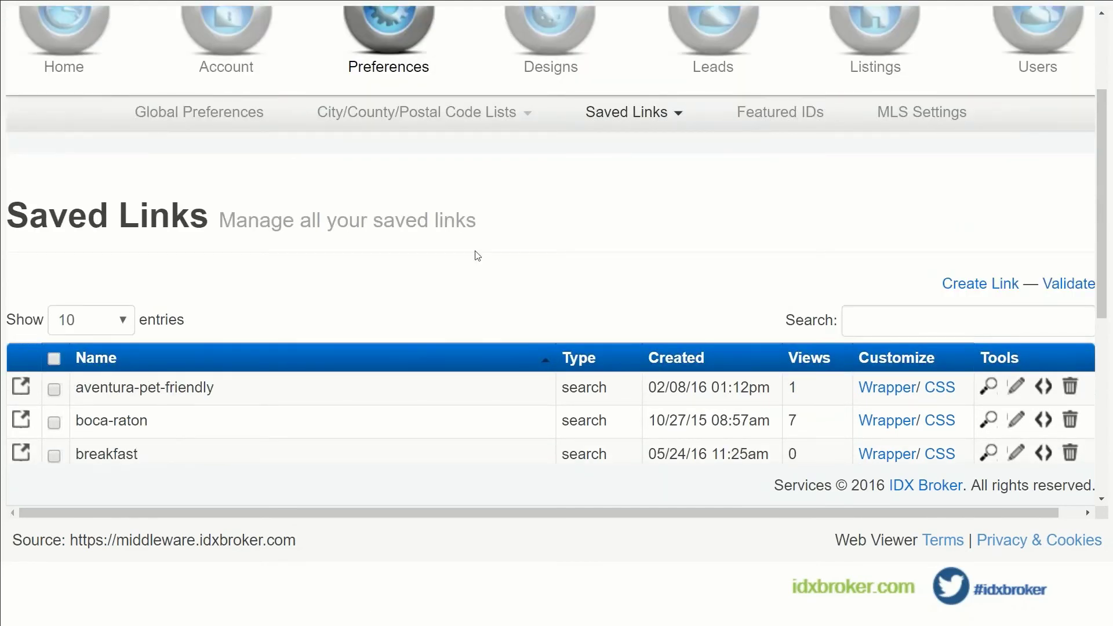
scroll(477, 253, down, 2)
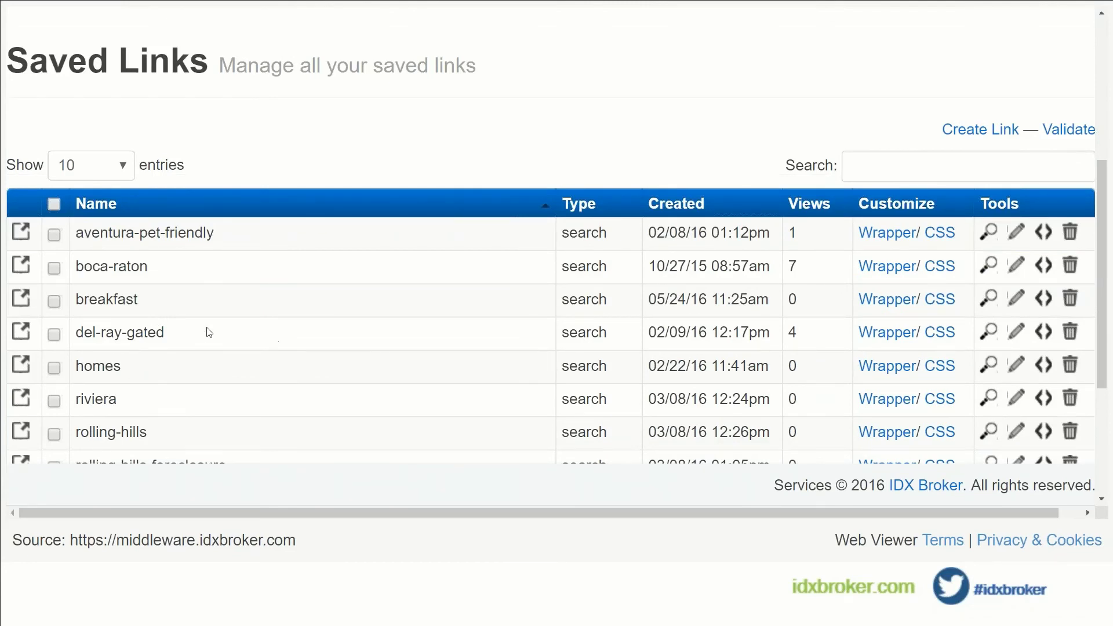
click(21, 298)
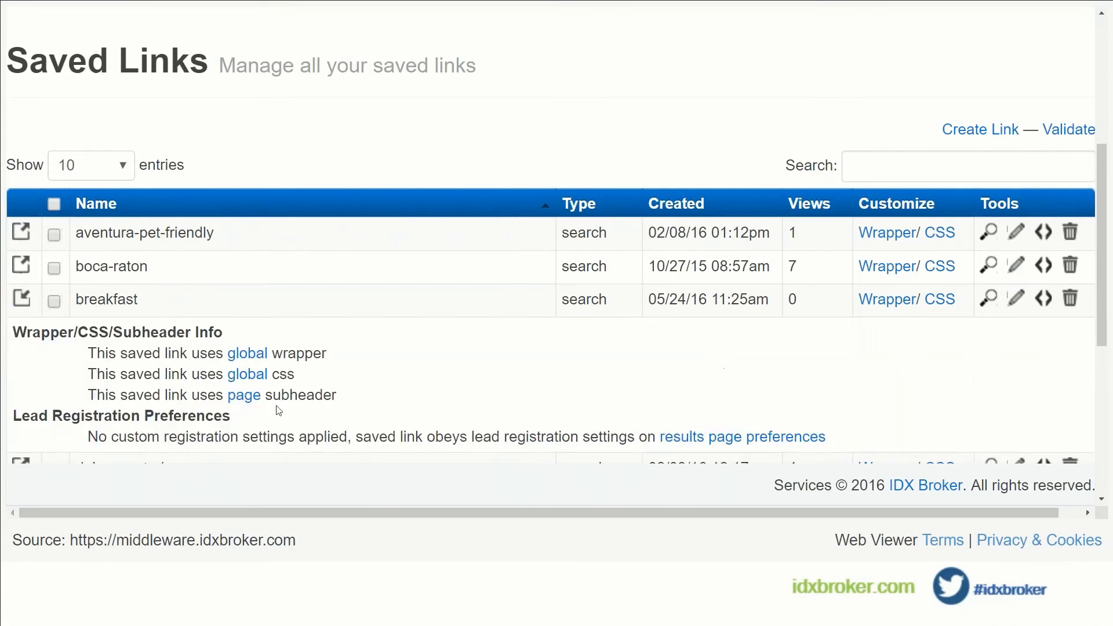
scroll(261, 402, down, 2)
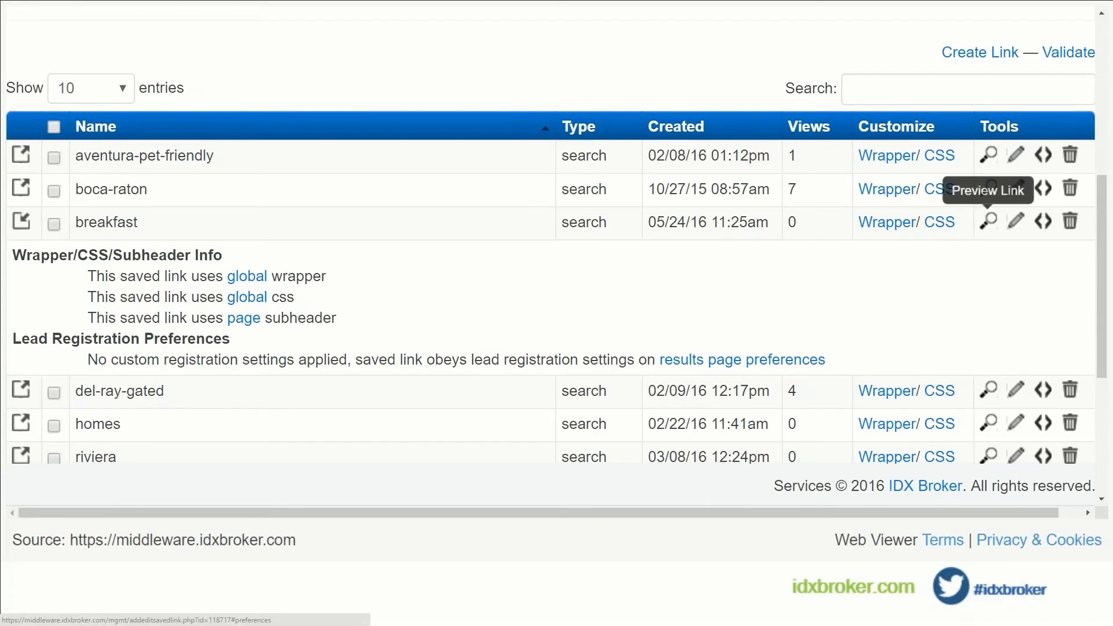
click(989, 222)
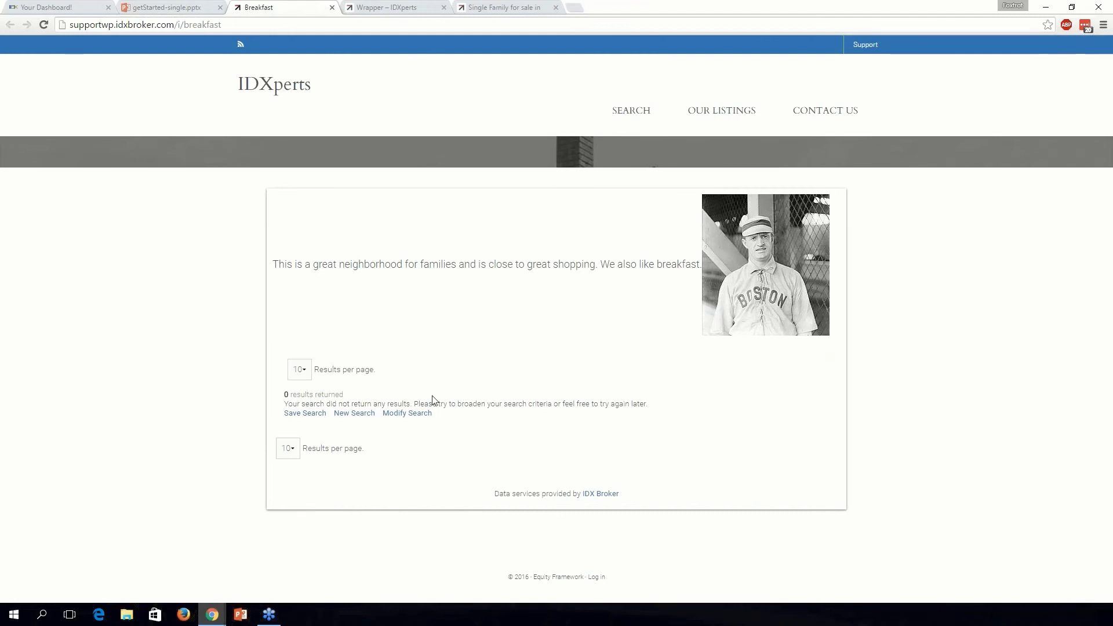
Review the live Breakfast page's description, then the site's OUR LISTINGS and SEARCH menus.
drag(273, 263, 686, 262)
click(779, 230)
mouse_move(723, 111)
mouse_move(643, 117)
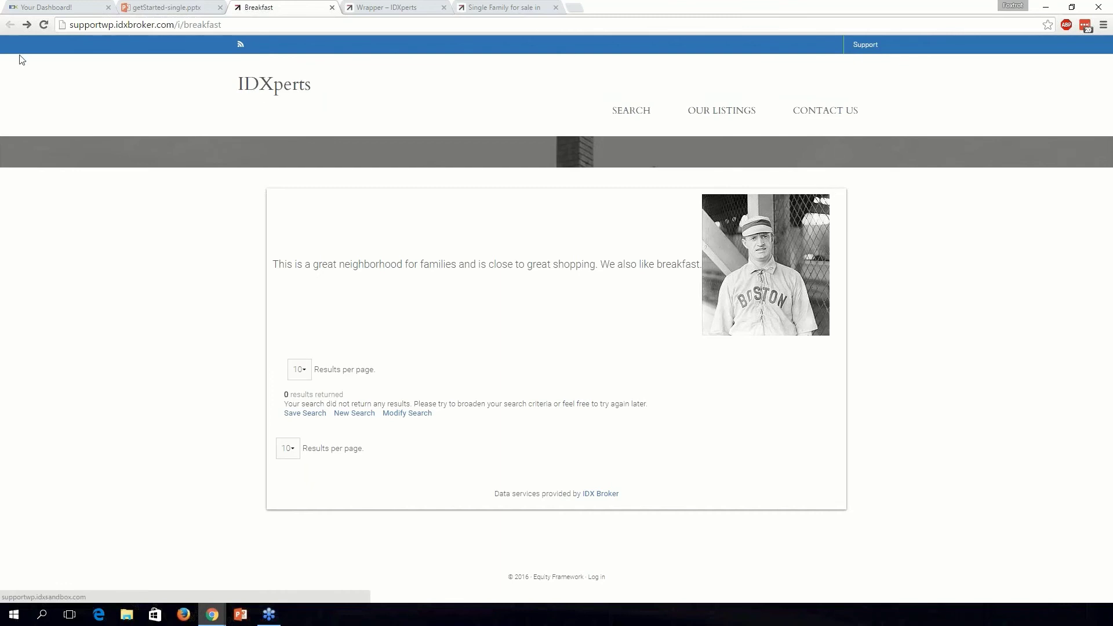
Advance the presentation one slide, then scroll through all 11 saved links.
click(168, 7)
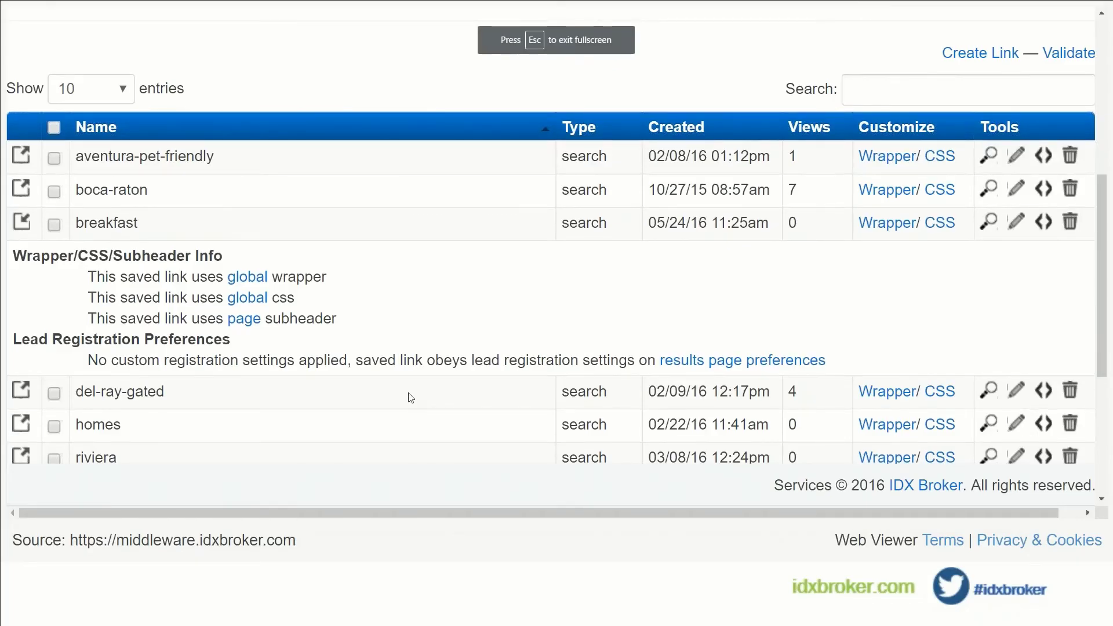
key(Right)
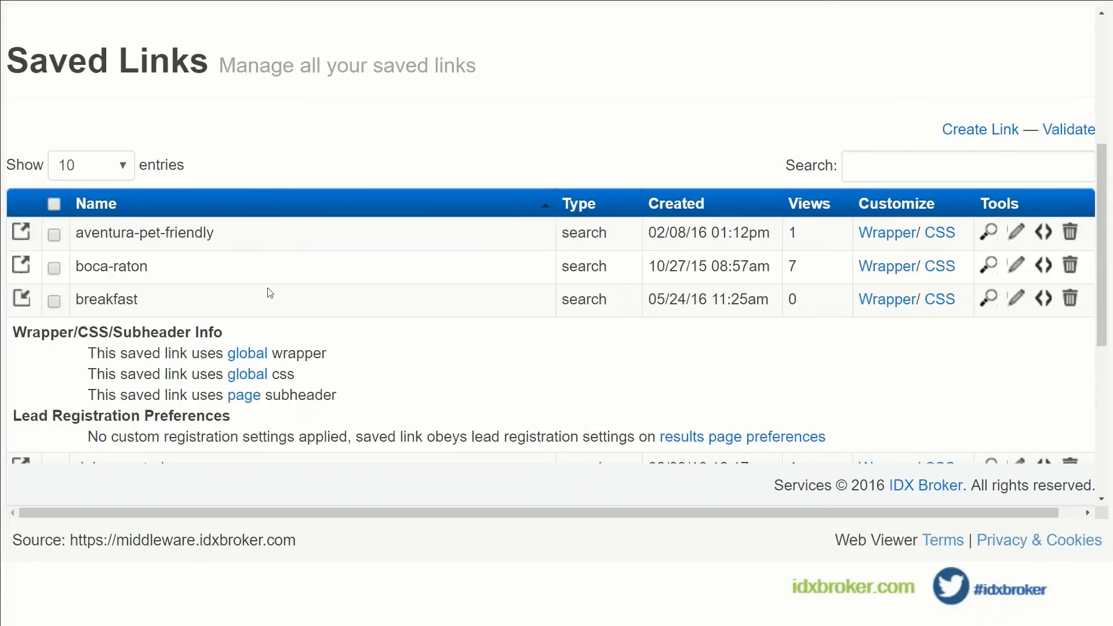
scroll(239, 288, down, 1)
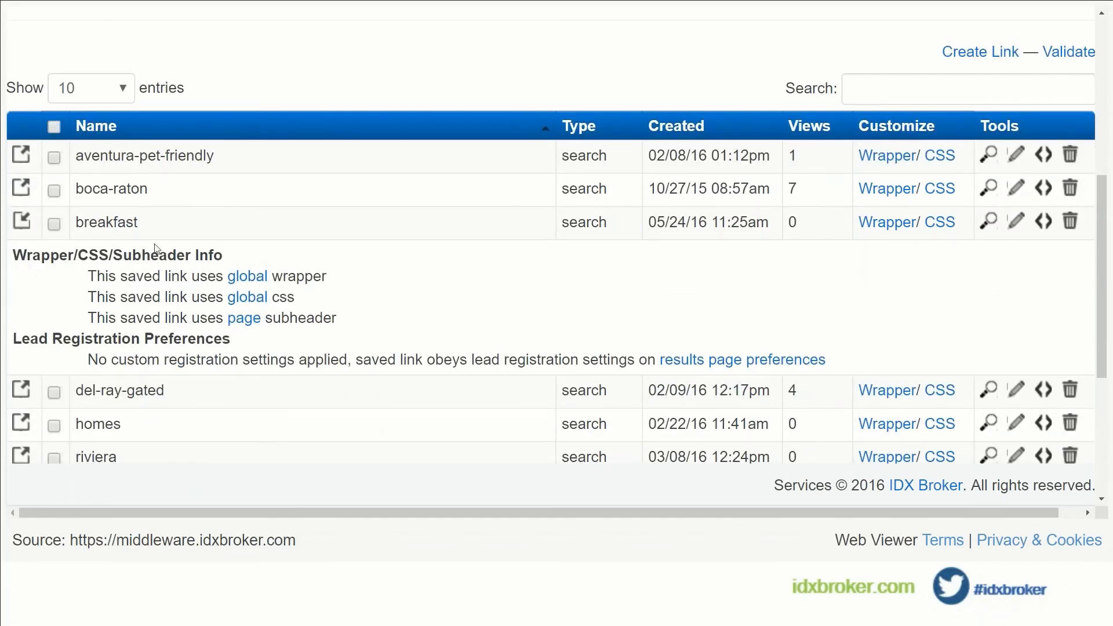
scroll(173, 183, down, 1)
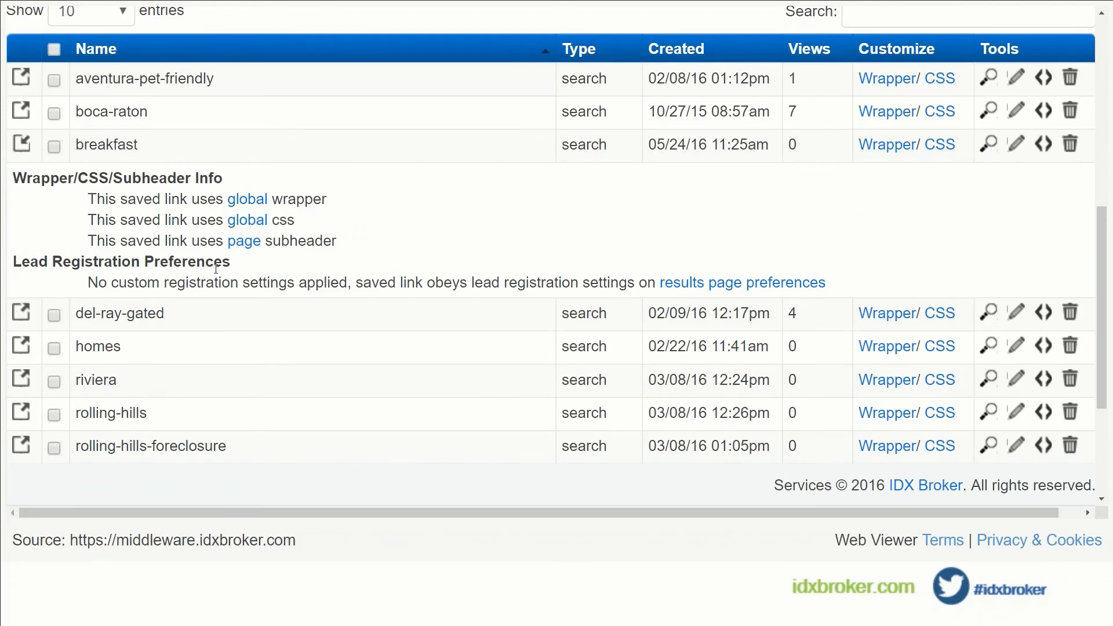
scroll(358, 327, down, 1)
scroll(358, 328, down, 1)
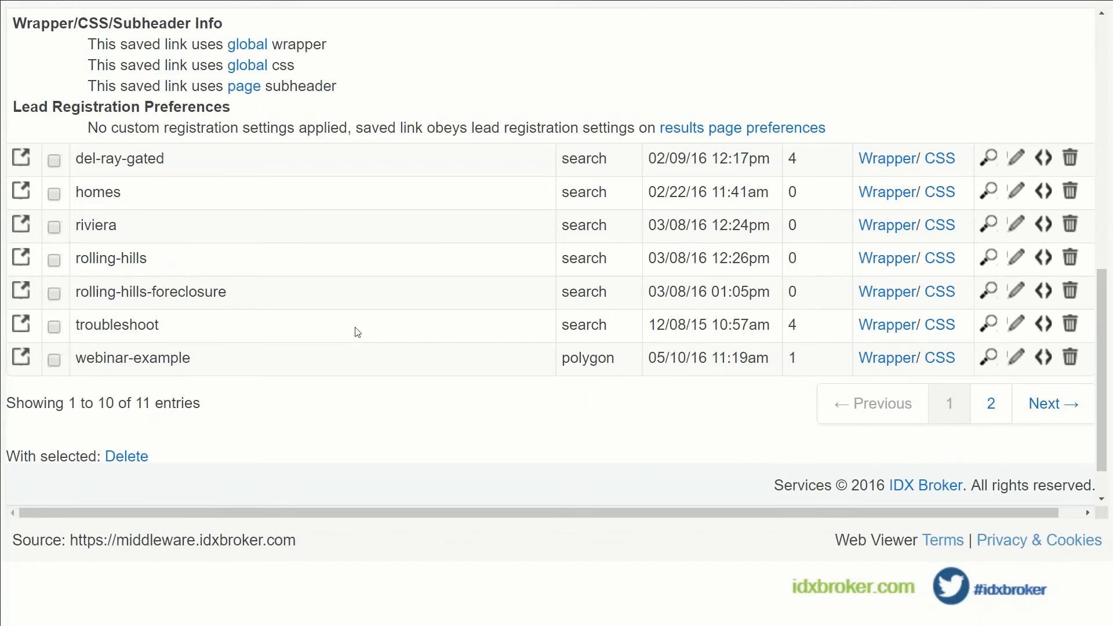
scroll(358, 332, up, 7)
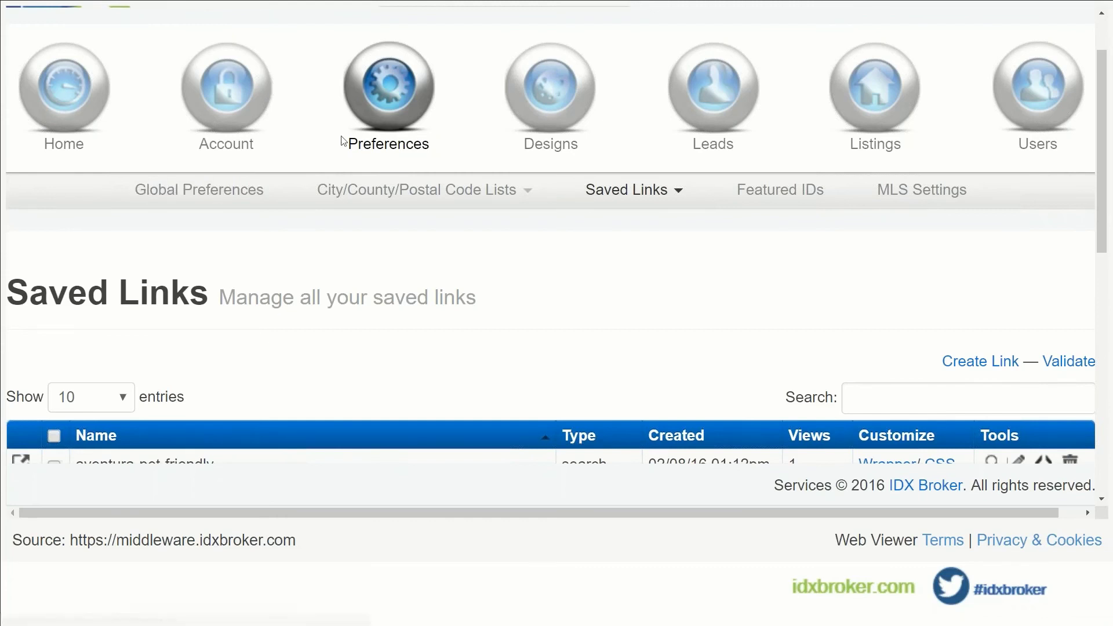
Set Use Mobile Wrappers to Yes in the Mobile global preferences.
click(214, 195)
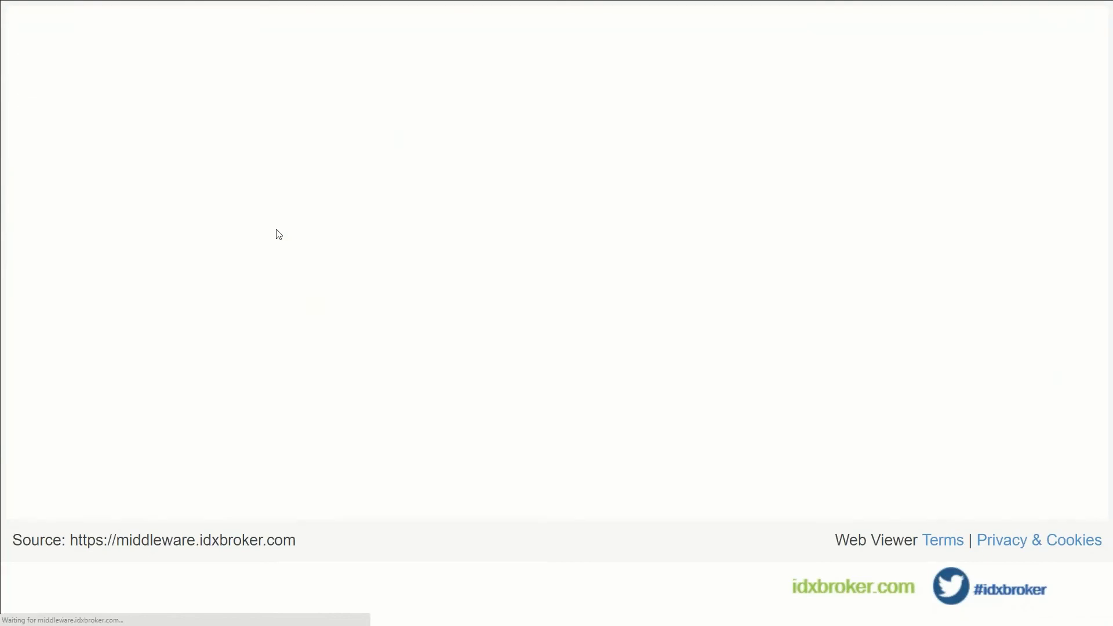
scroll(670, 305, down, 3)
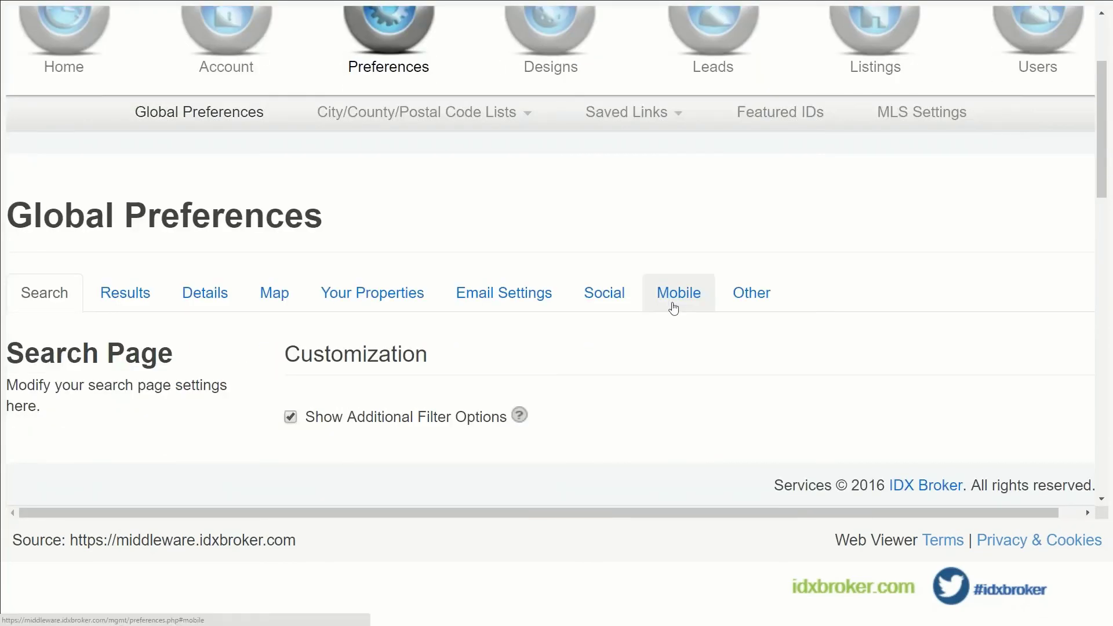
click(672, 307)
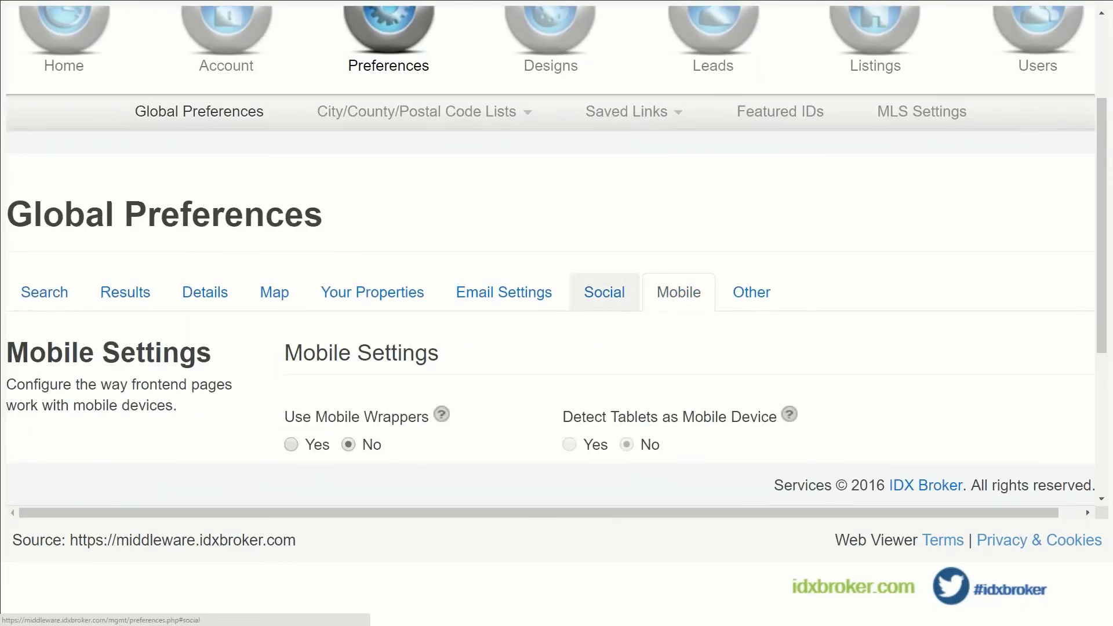
scroll(519, 302, down, 1)
scroll(518, 302, down, 1)
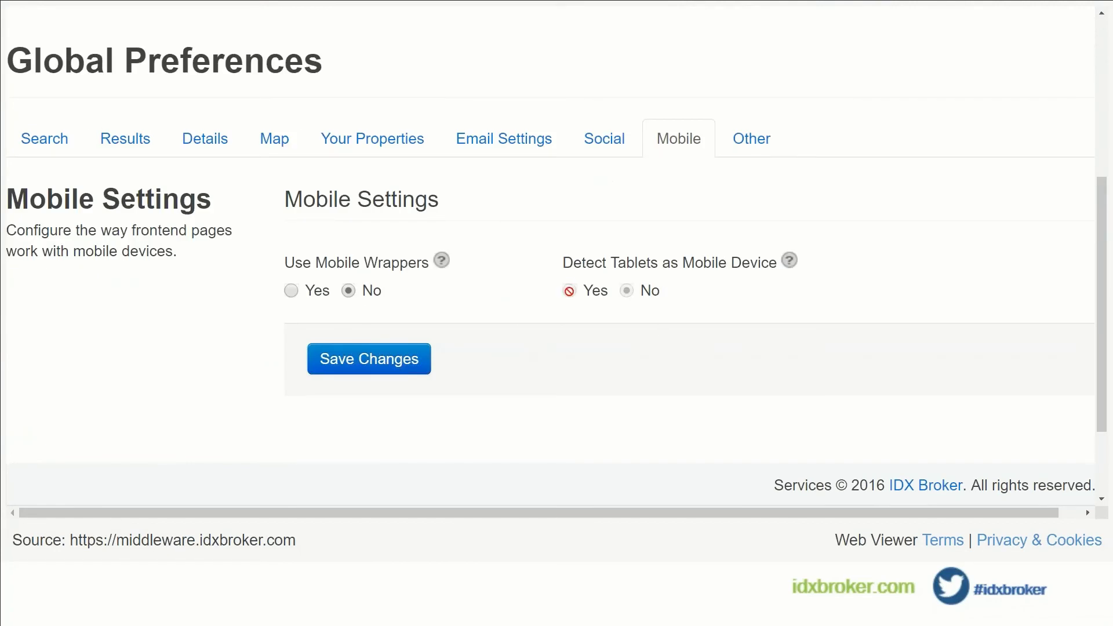
click(291, 291)
Open the Basic Search design page in a new tab.
scroll(439, 304, up, 3)
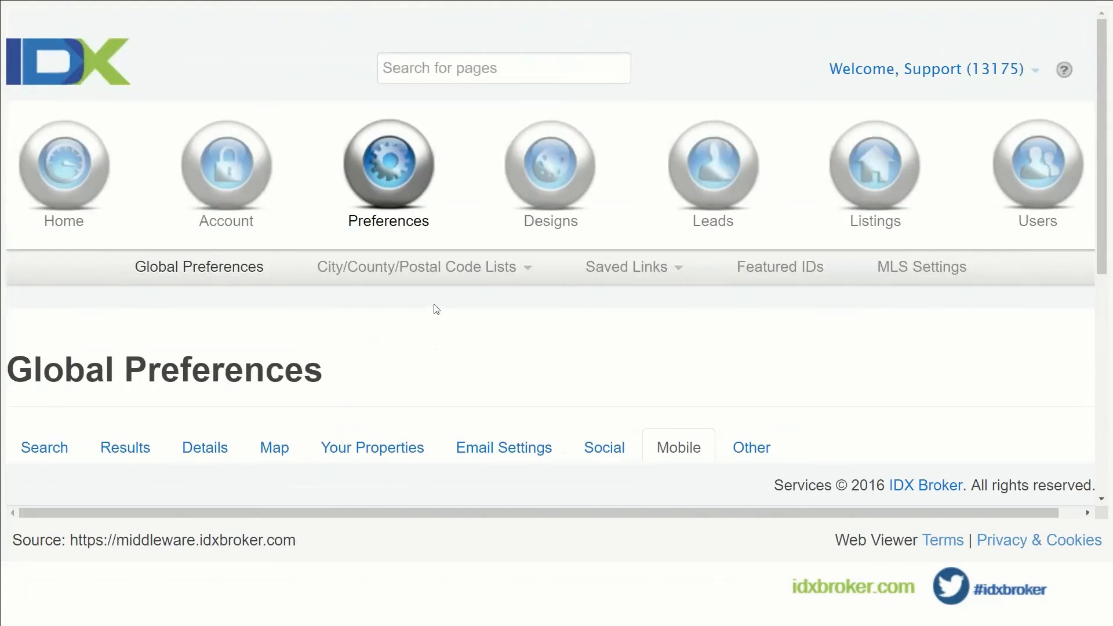
scroll(437, 308, down, 3)
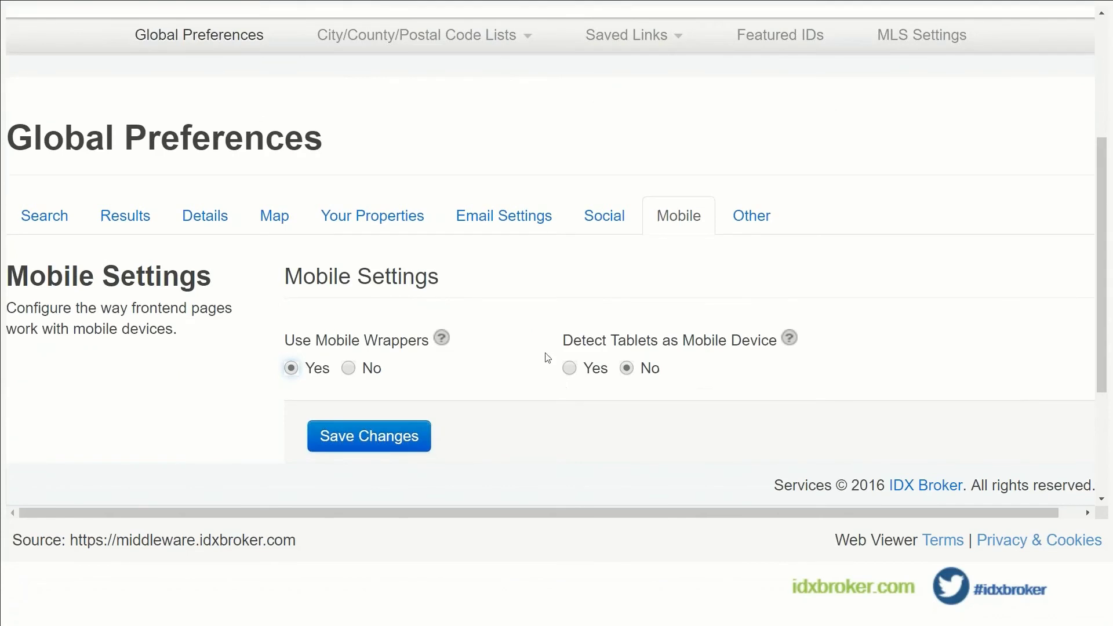
scroll(597, 274, up, 3)
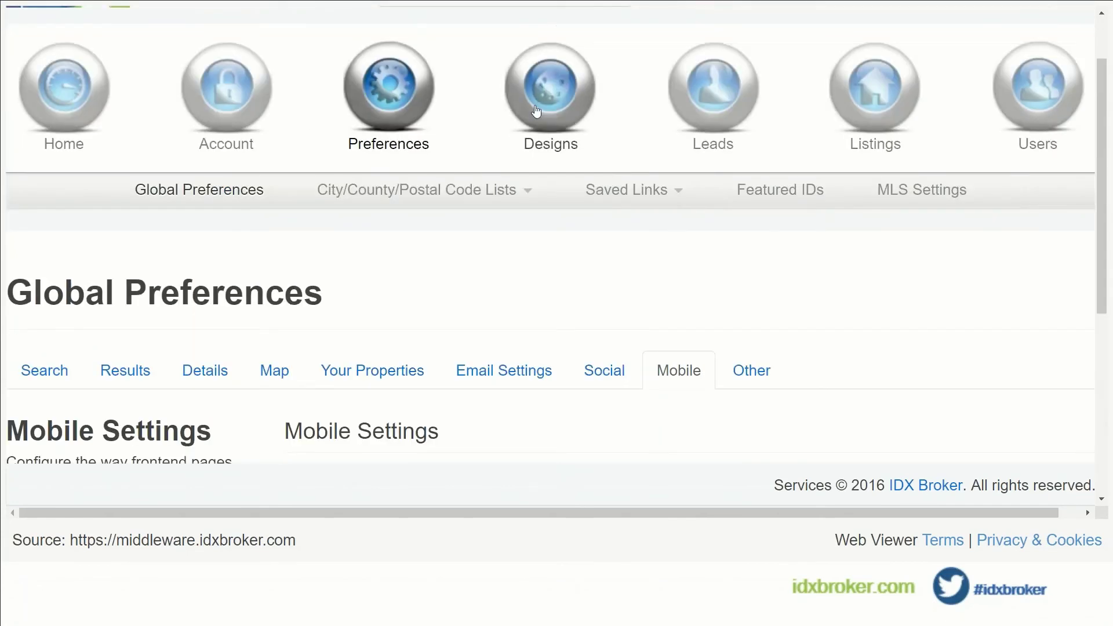
mouse_move(549, 92)
click(288, 195)
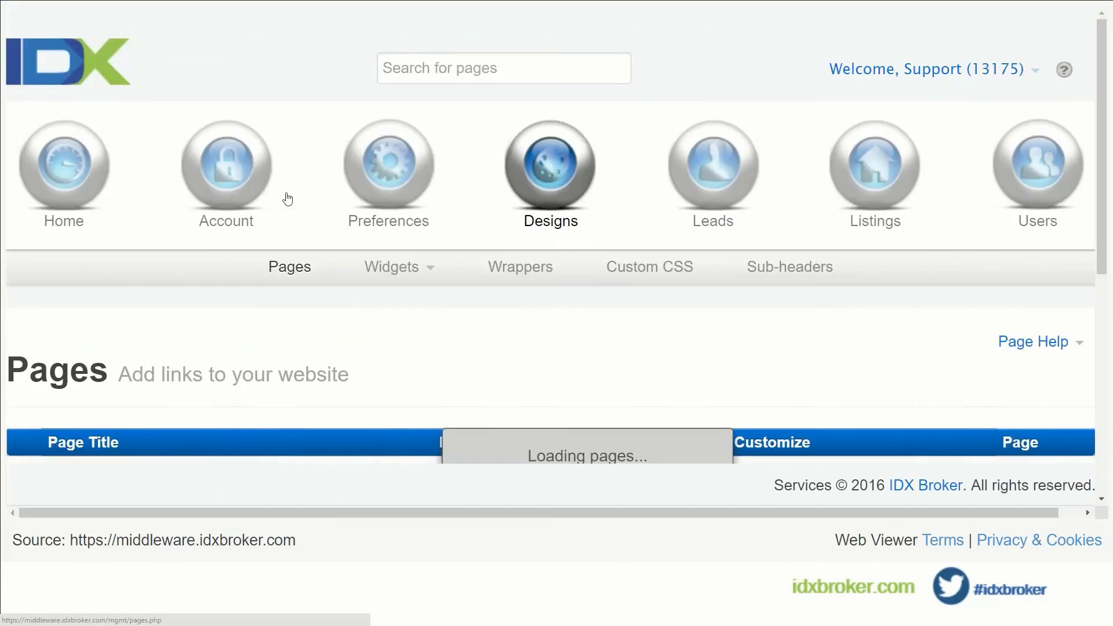
scroll(263, 338, down, 3)
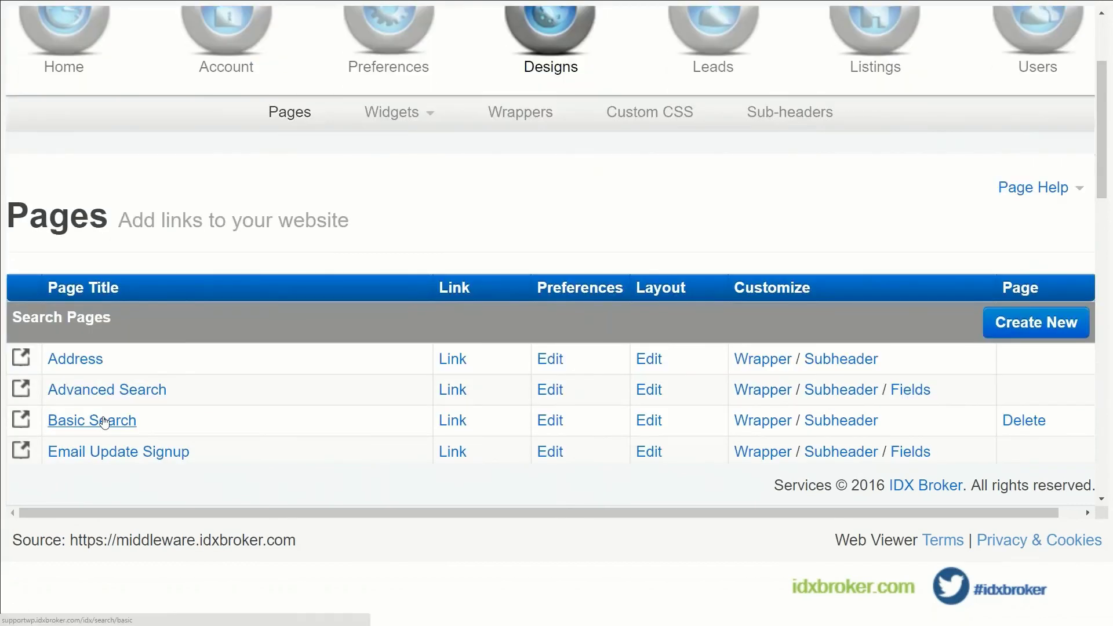
click(125, 421)
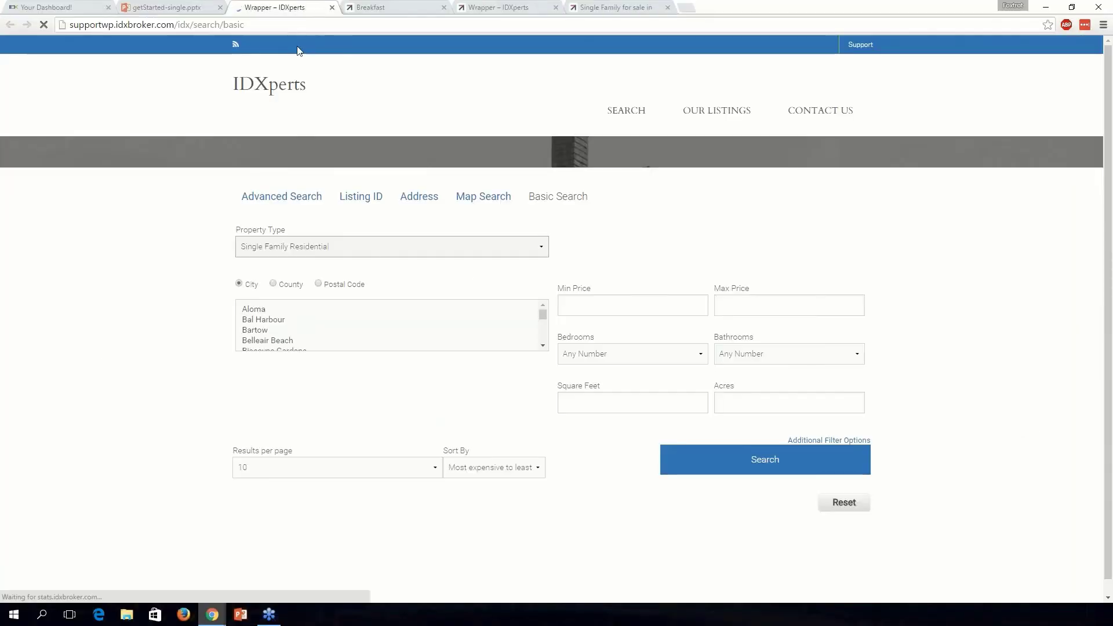
click(280, 25)
Reload the Basic Search page with ?mobile appended to its address.
click(280, 27)
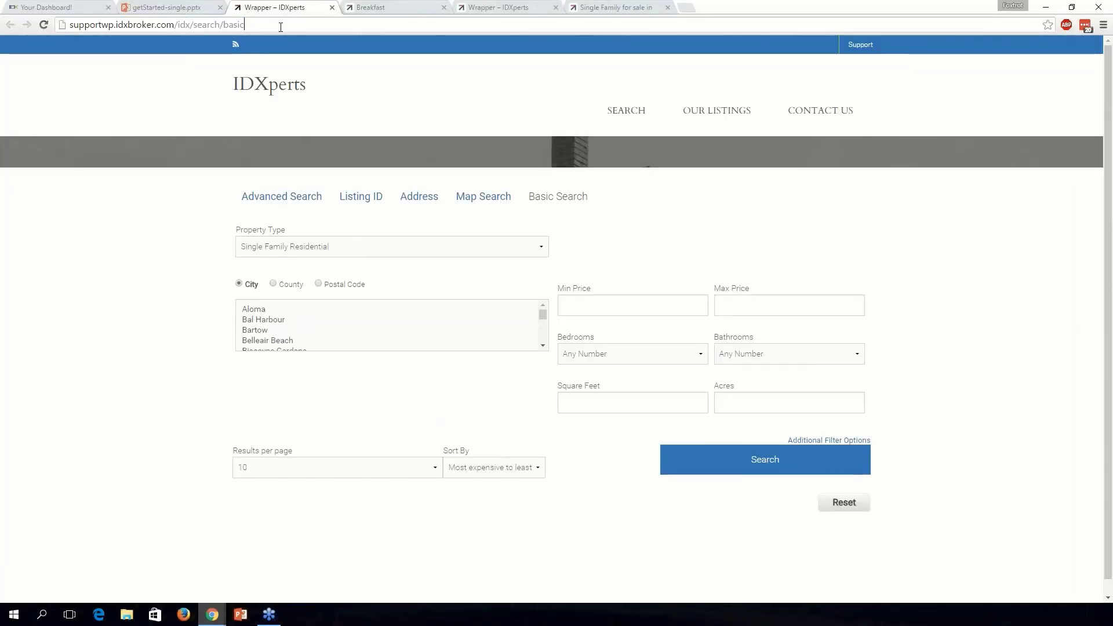
text(?mo)
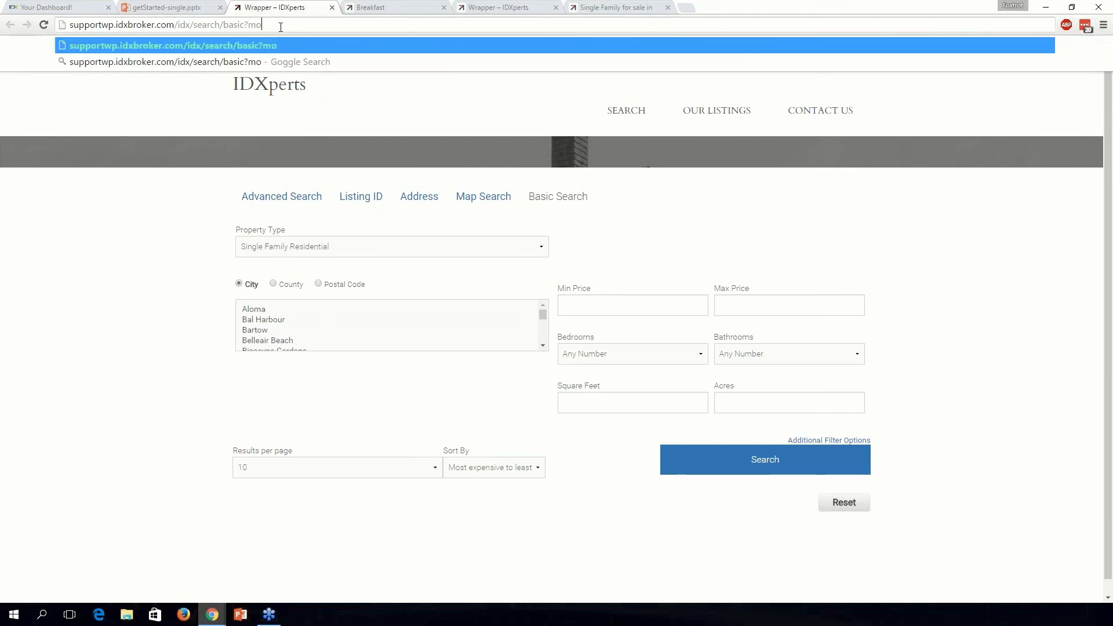
text(bile)
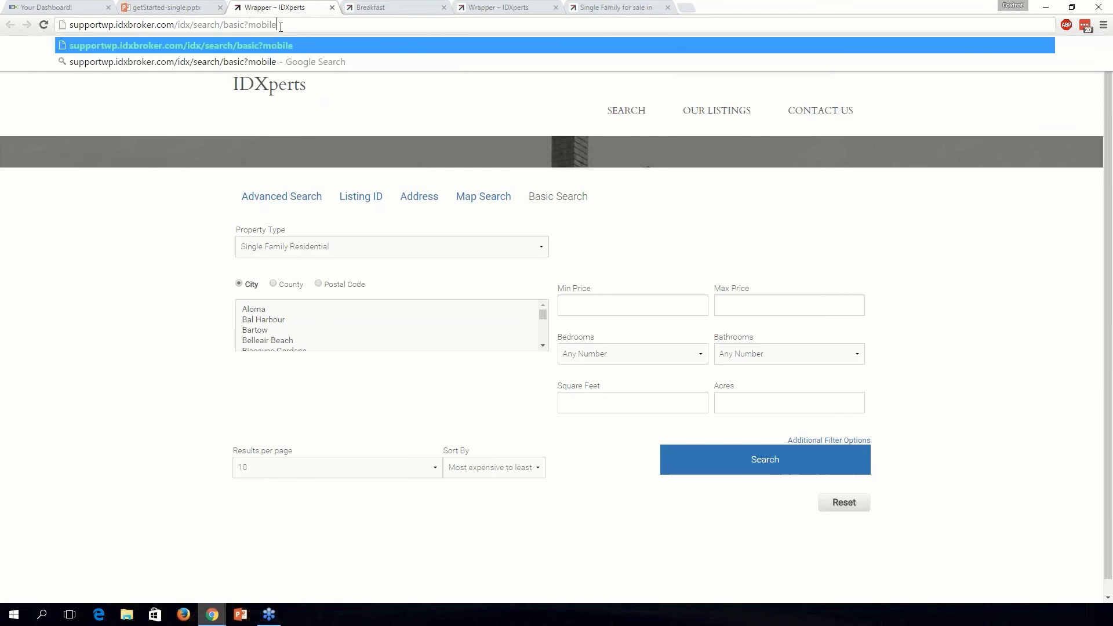
key(Return)
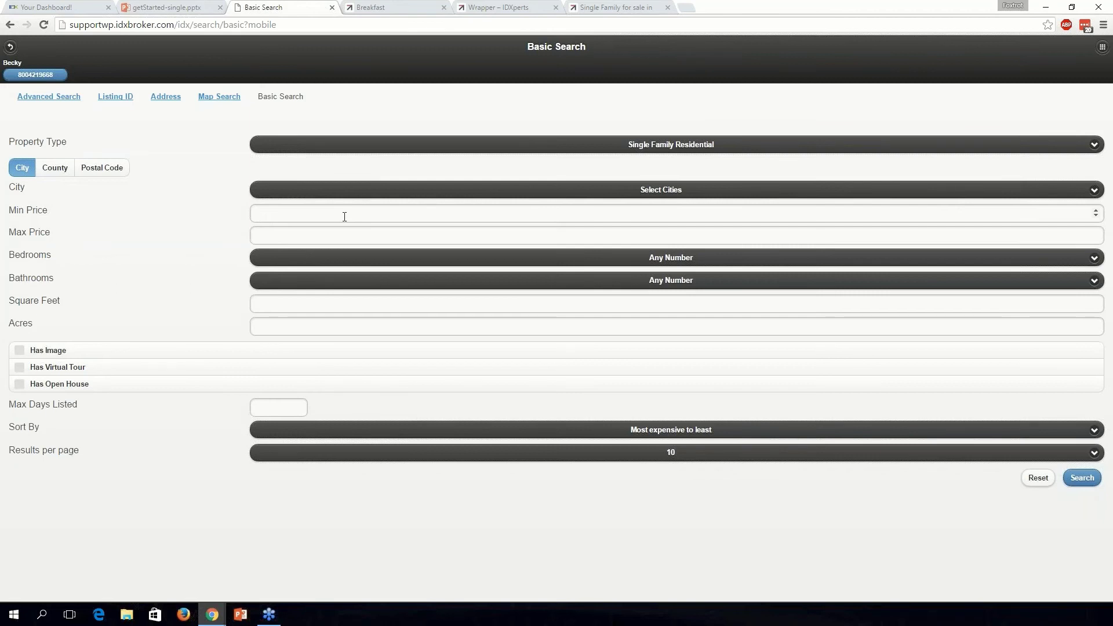
Move Basic Search into a narrow window and choose Boynton Beach as the city.
drag(293, 7, 383, 67)
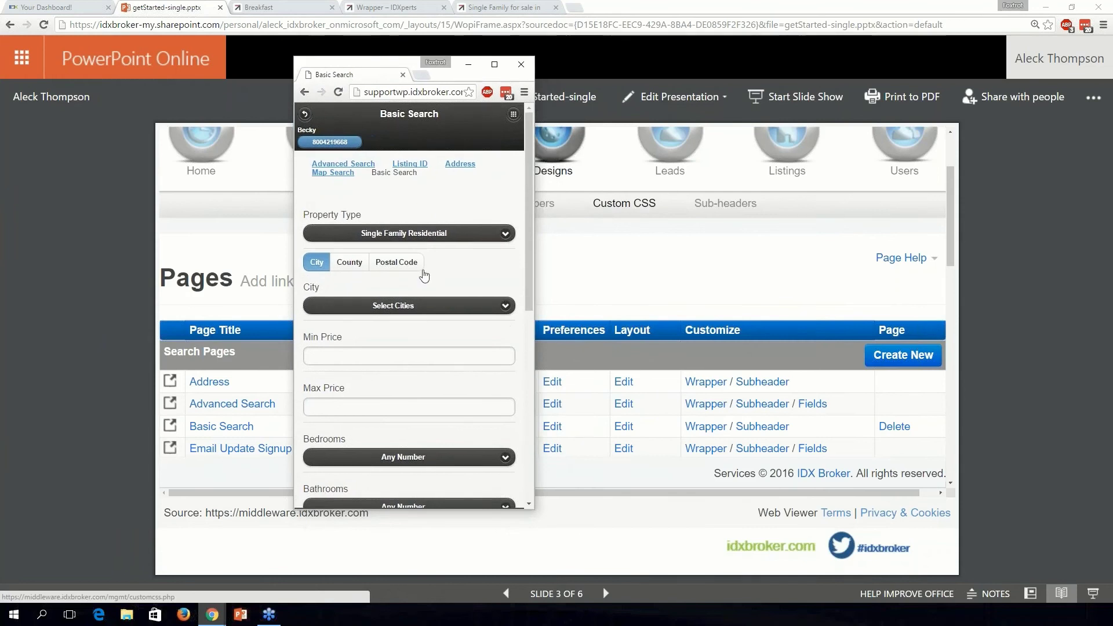
click(412, 307)
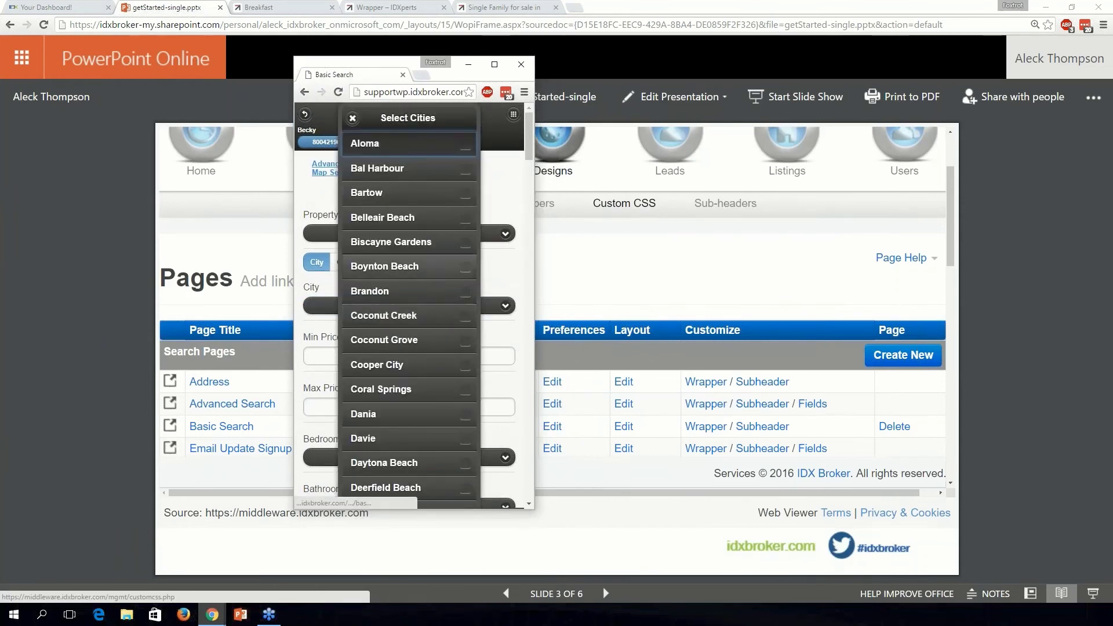
click(440, 267)
click(520, 273)
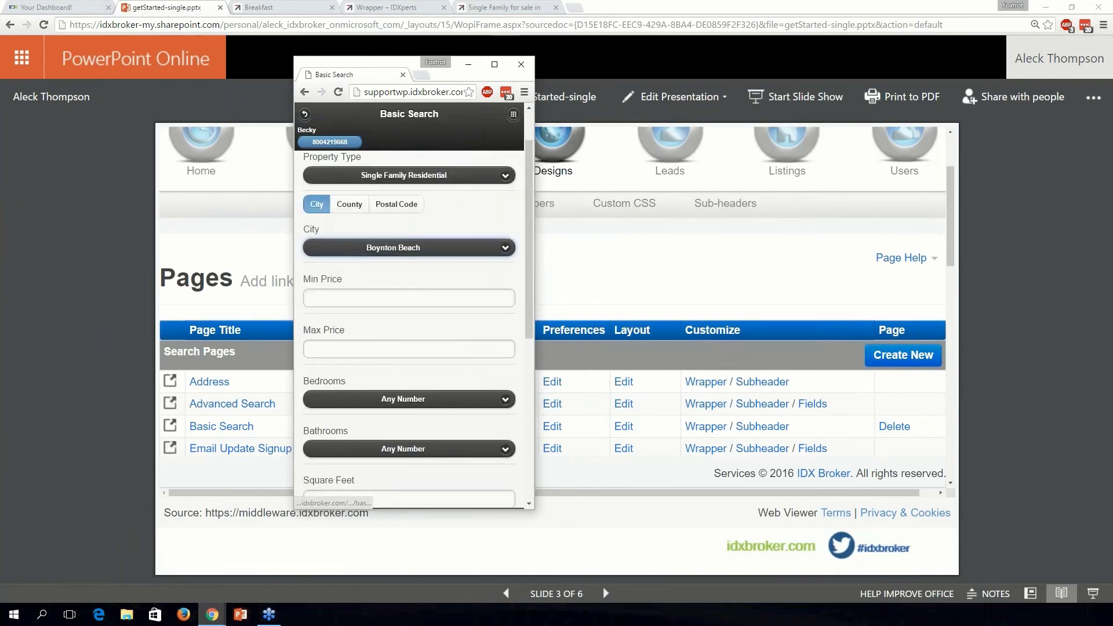
Enter a 45000 minimum price and scroll through the mobile search form.
click(333, 296)
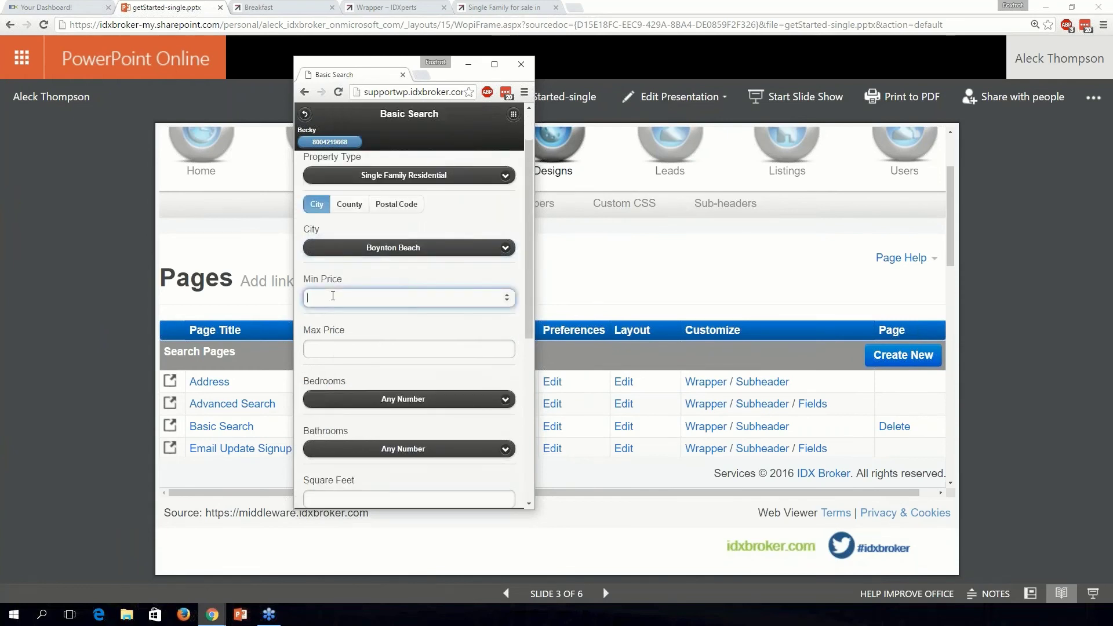
text(45000)
key(Tab)
scroll(361, 314, down, 5)
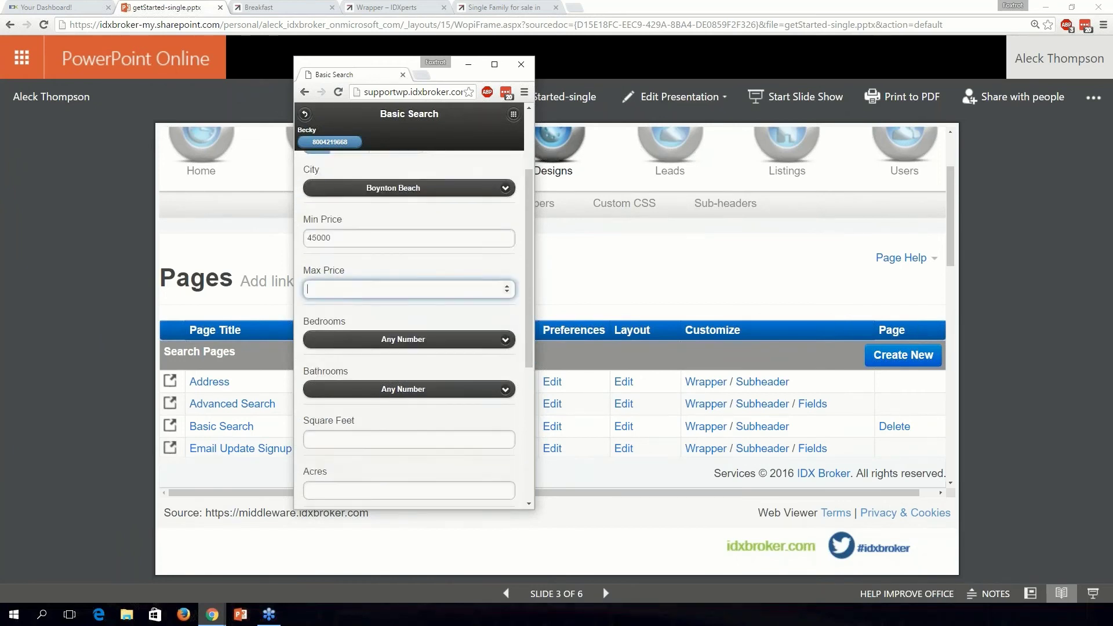
scroll(414, 329, down, 1)
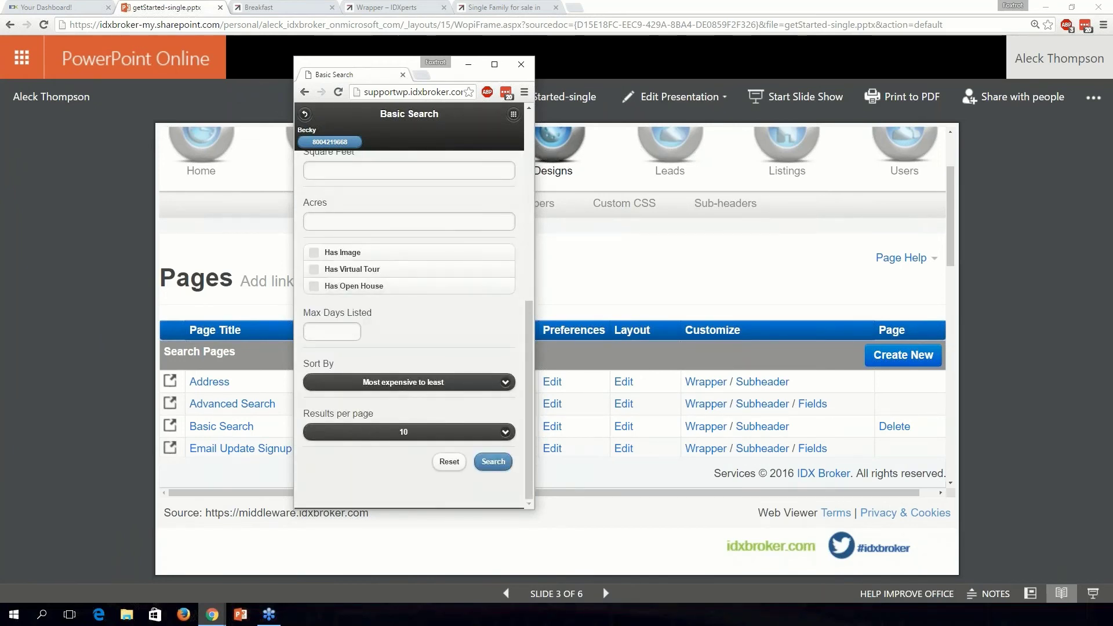
scroll(382, 446, up, 6)
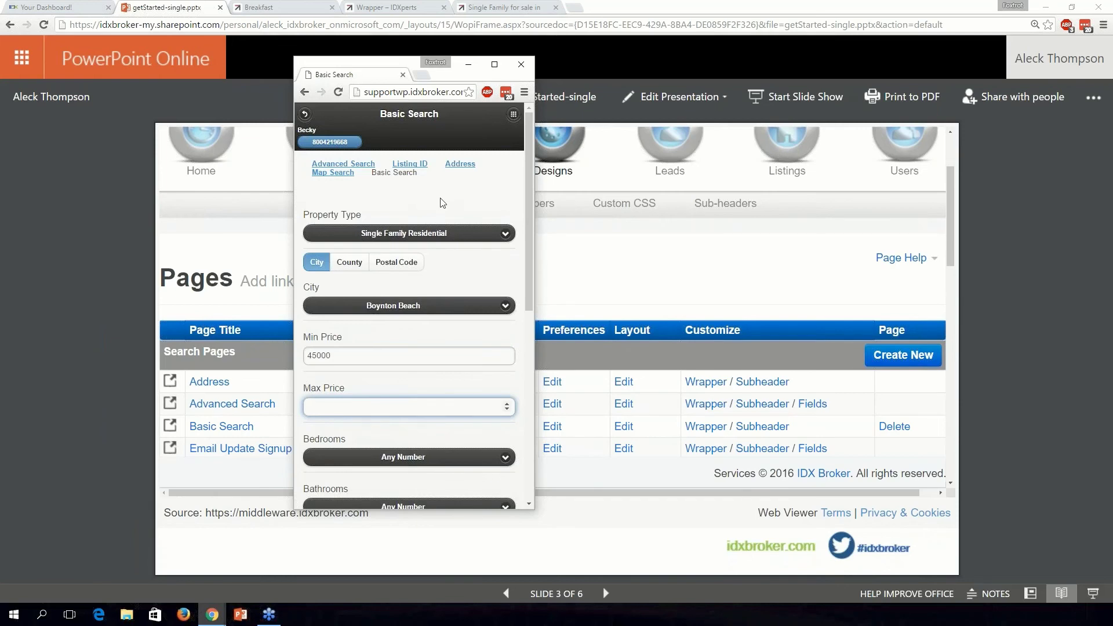
scroll(450, 321, down, 2)
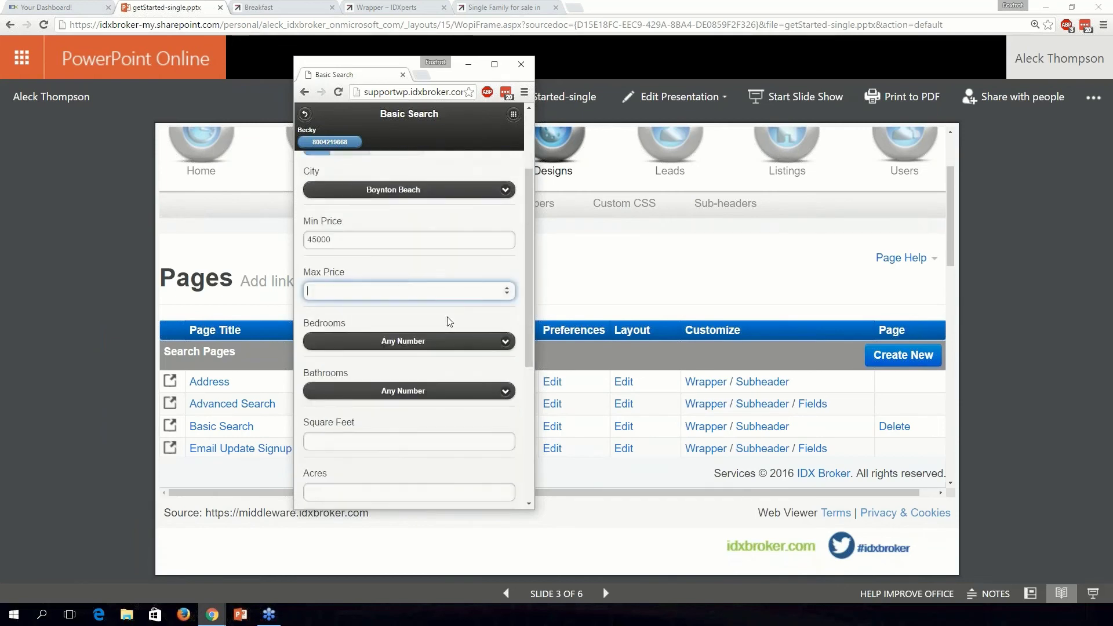
scroll(449, 321, down, 5)
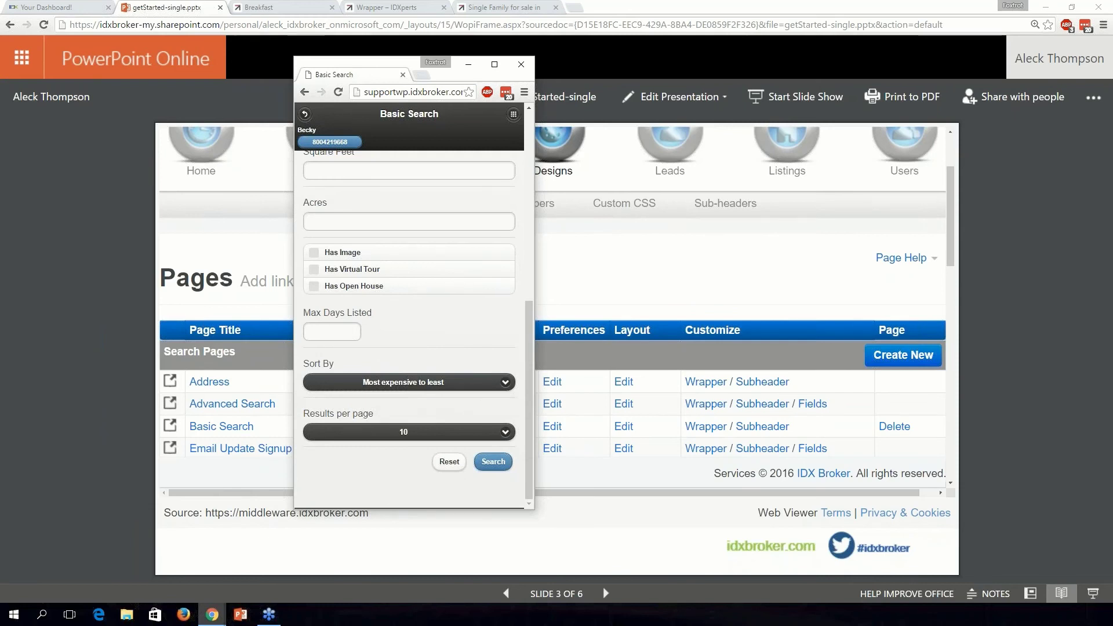
scroll(409, 321, up, 7)
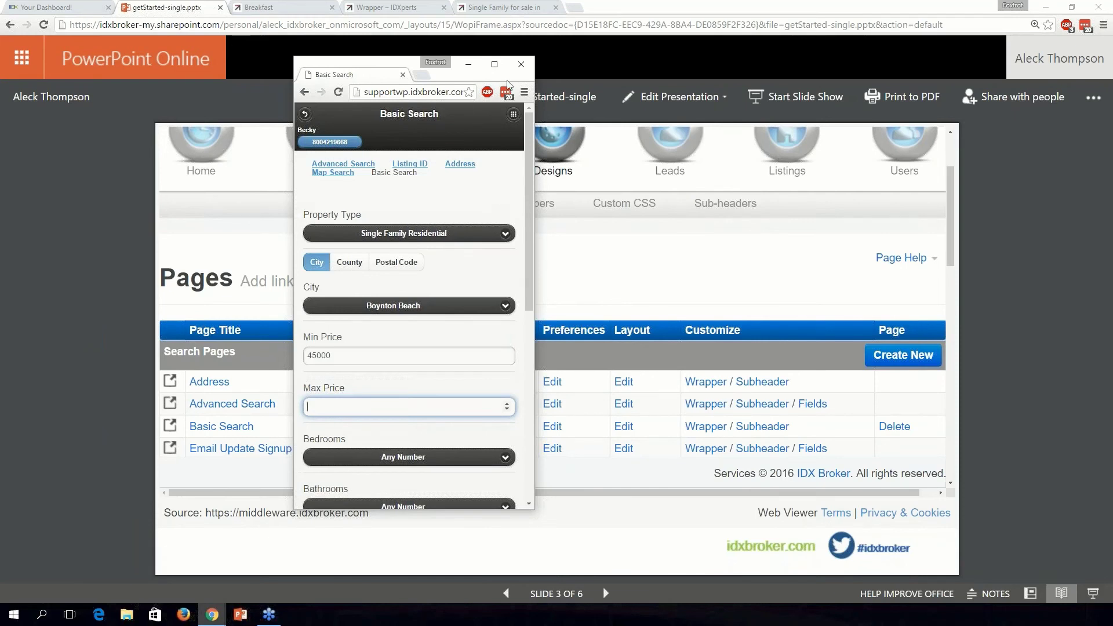
Close the Basic Search preview, go full screen, and open Global Preferences.
click(520, 64)
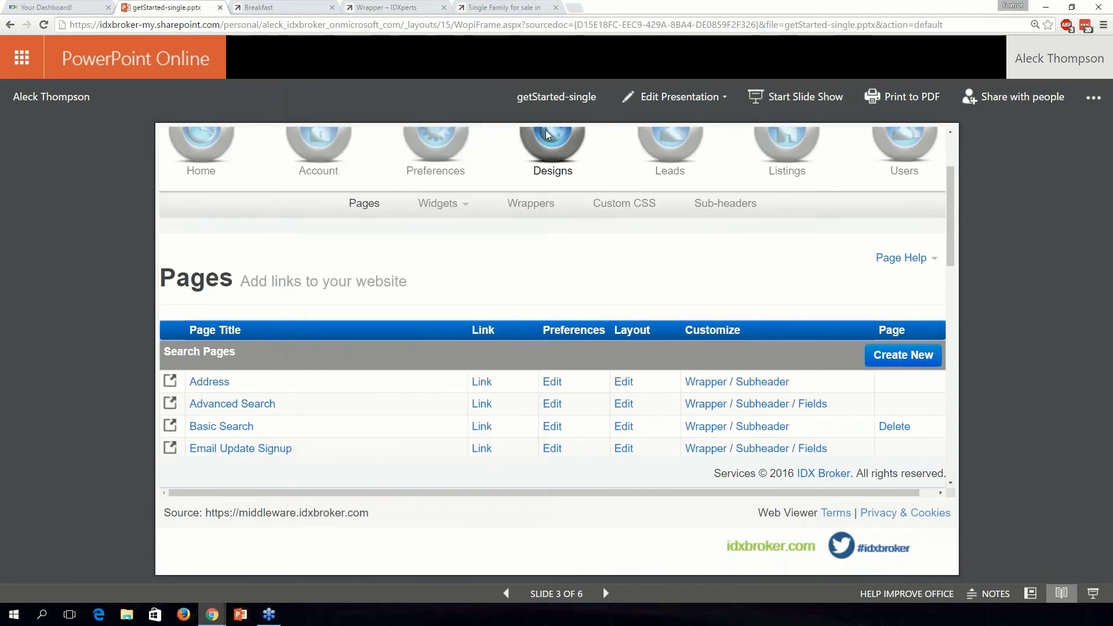
key(F5)
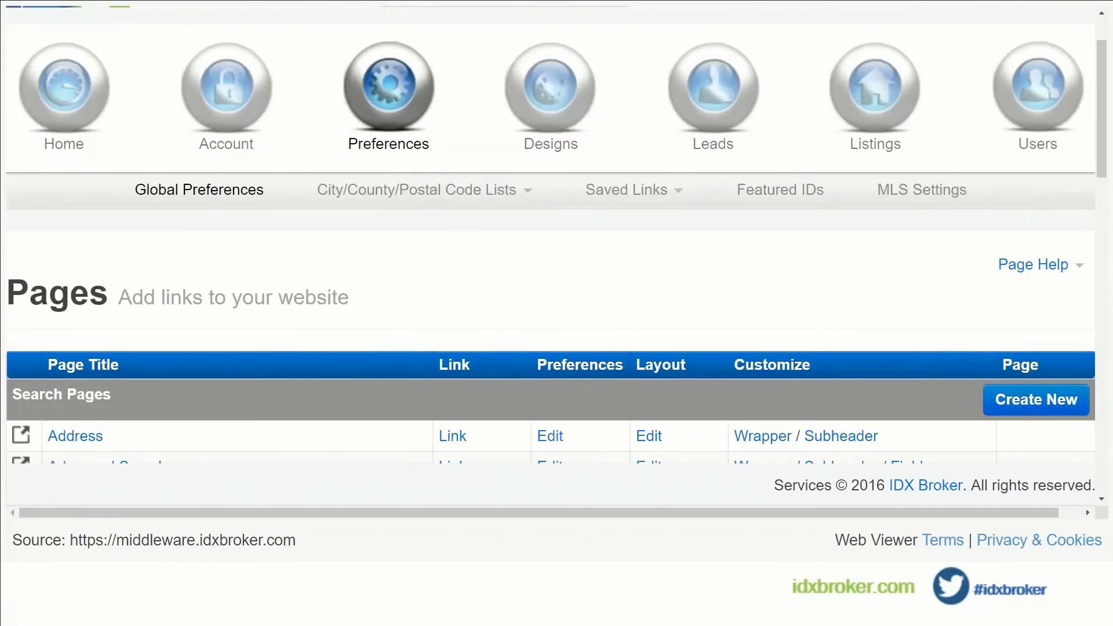
click(388, 35)
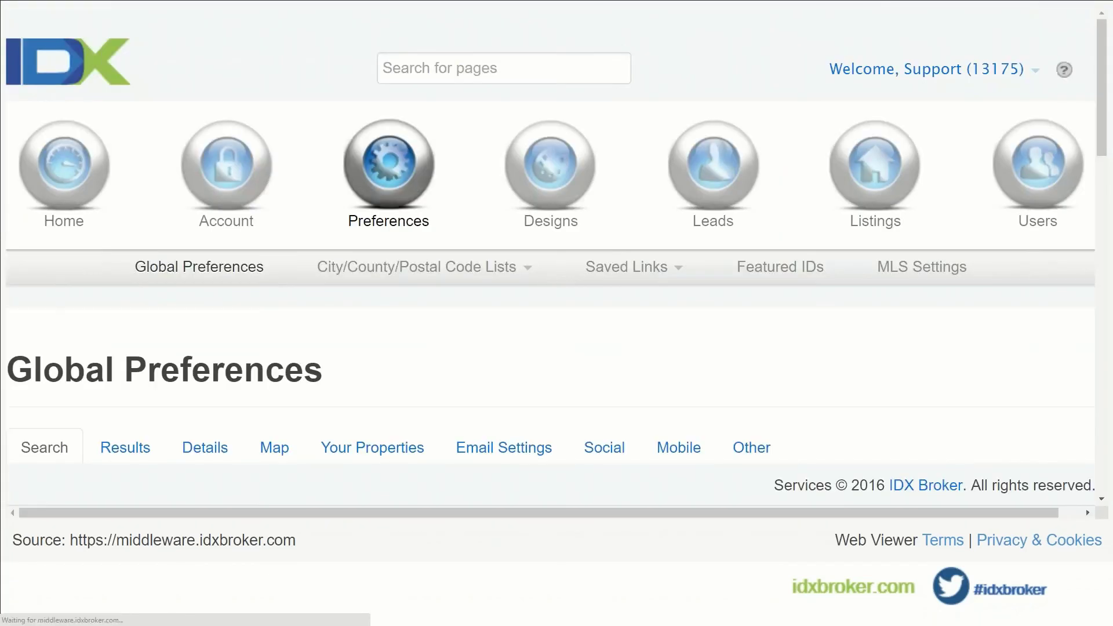
scroll(695, 371, down, 3)
Save the Mobile tab with Use Mobile Wrappers and Detect Tablets as Mobile set to No.
click(679, 295)
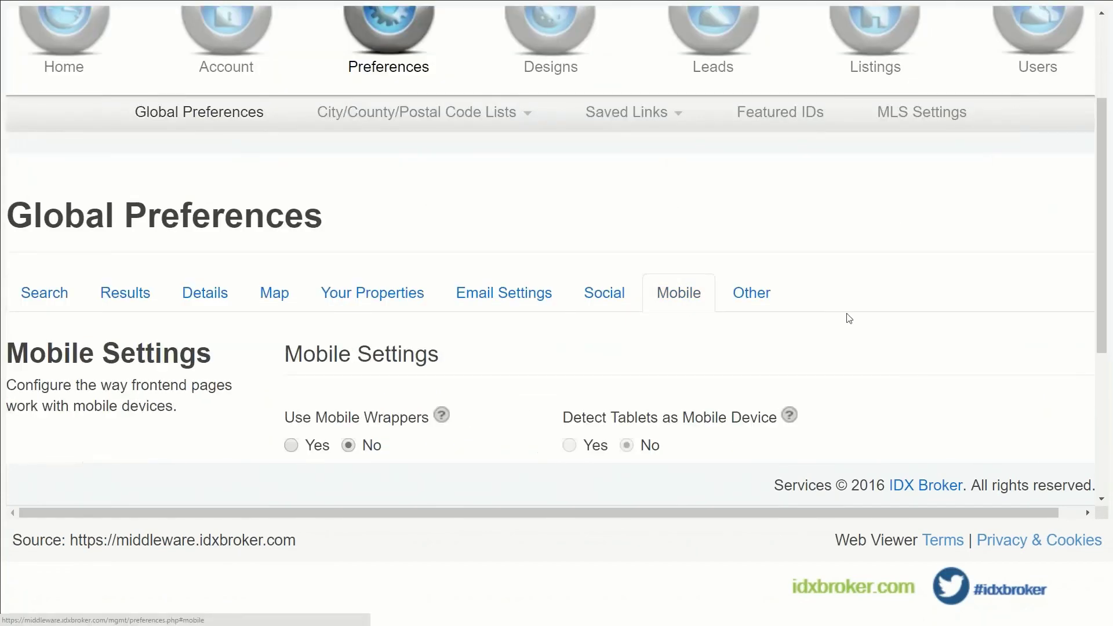
scroll(847, 316, down, 3)
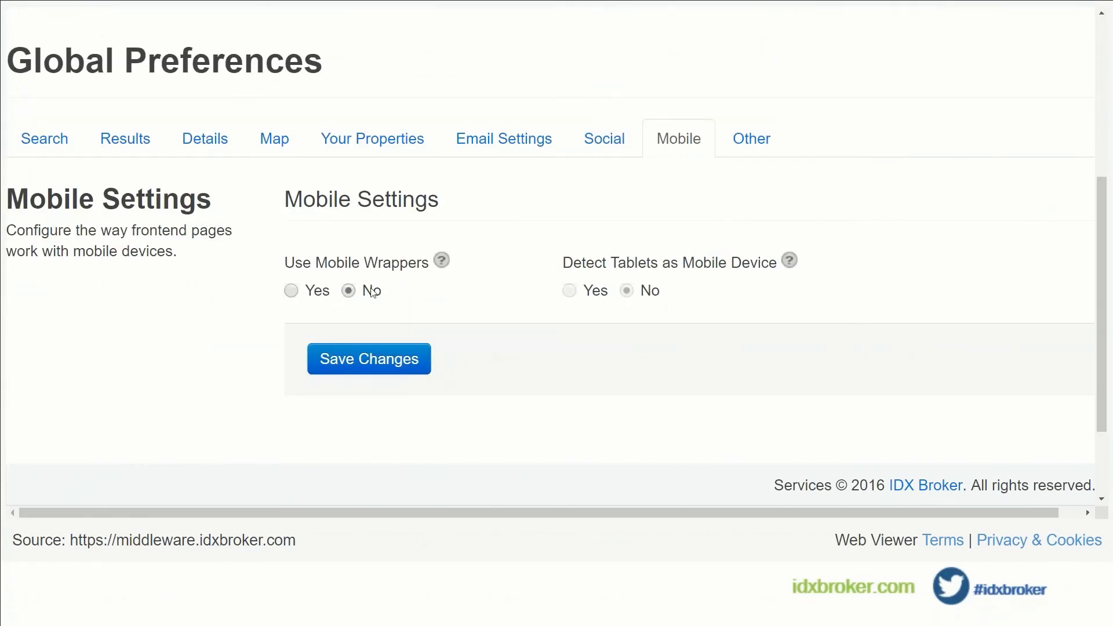
click(400, 359)
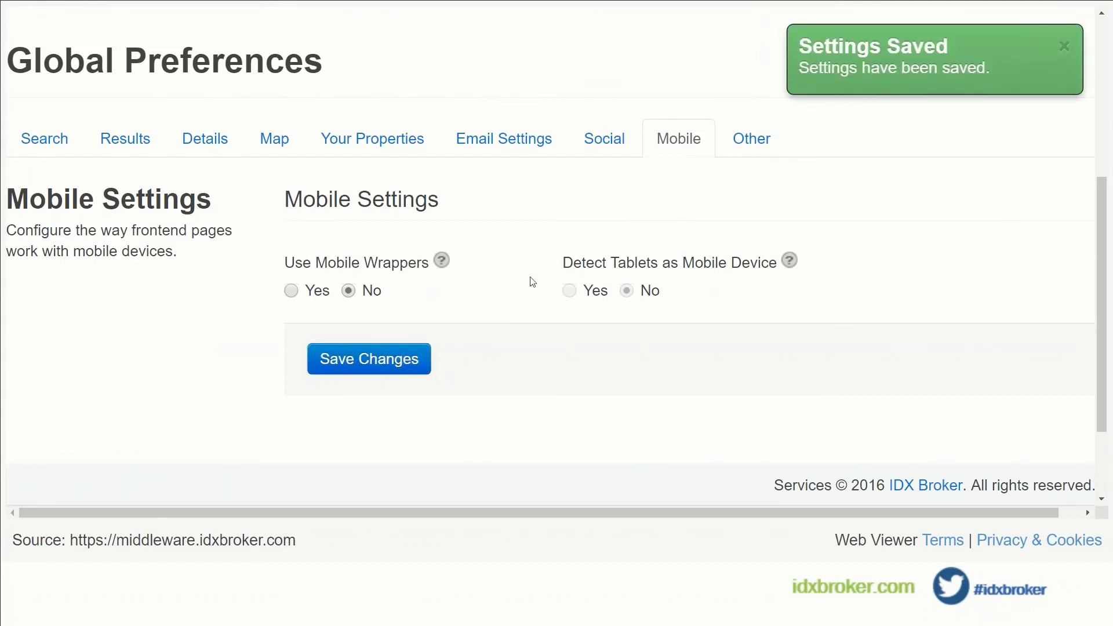
scroll(521, 283, up, 1)
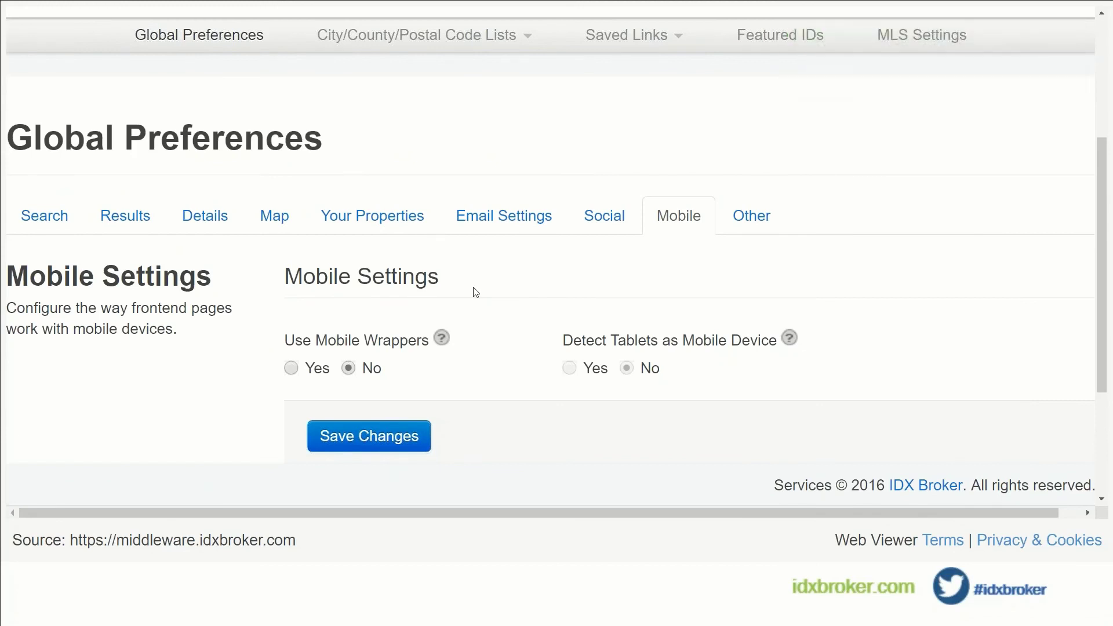
scroll(473, 293, up, 1)
scroll(474, 293, up, 1)
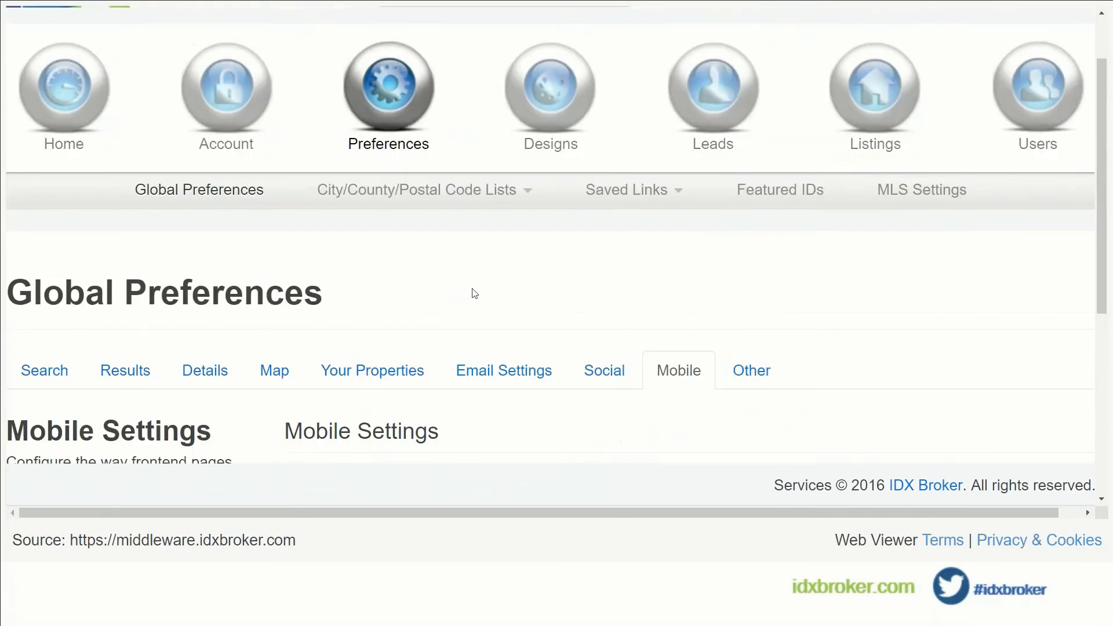
Open Designs > Pages and scroll to the Search Pages table (Address, Advanced Search, Basic Search, etc.).
mouse_move(556, 116)
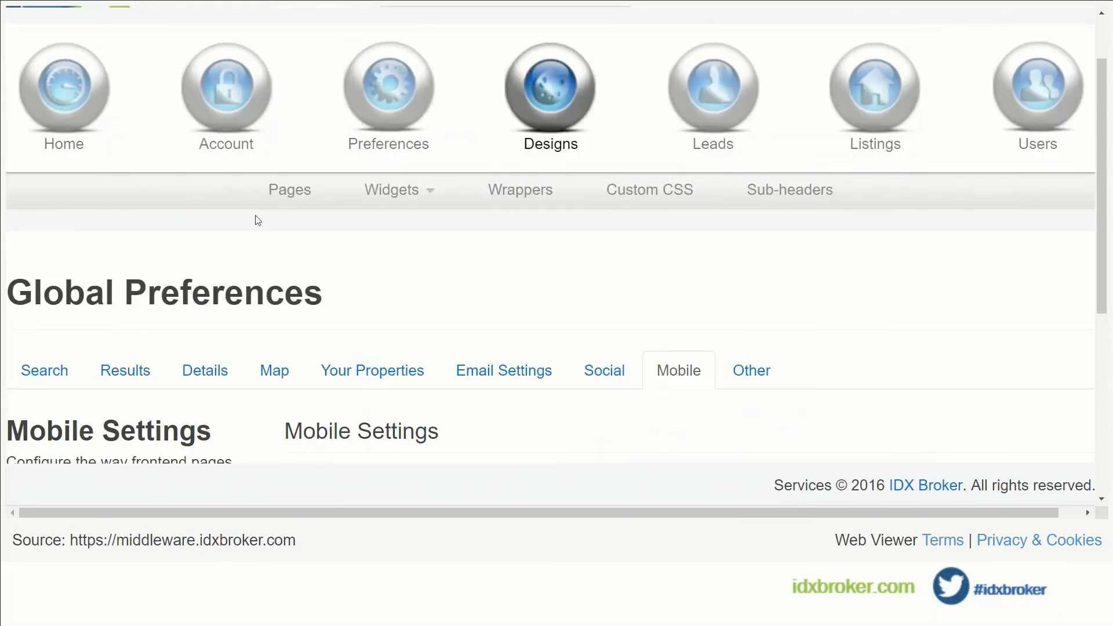
click(289, 189)
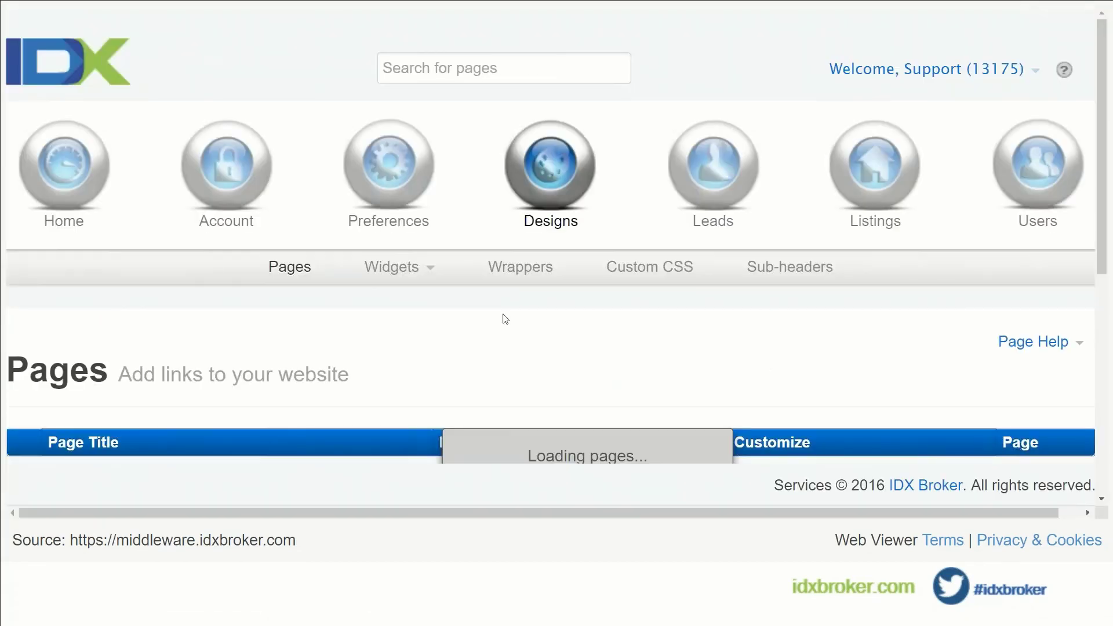
scroll(504, 318, down, 1)
scroll(502, 321, down, 2)
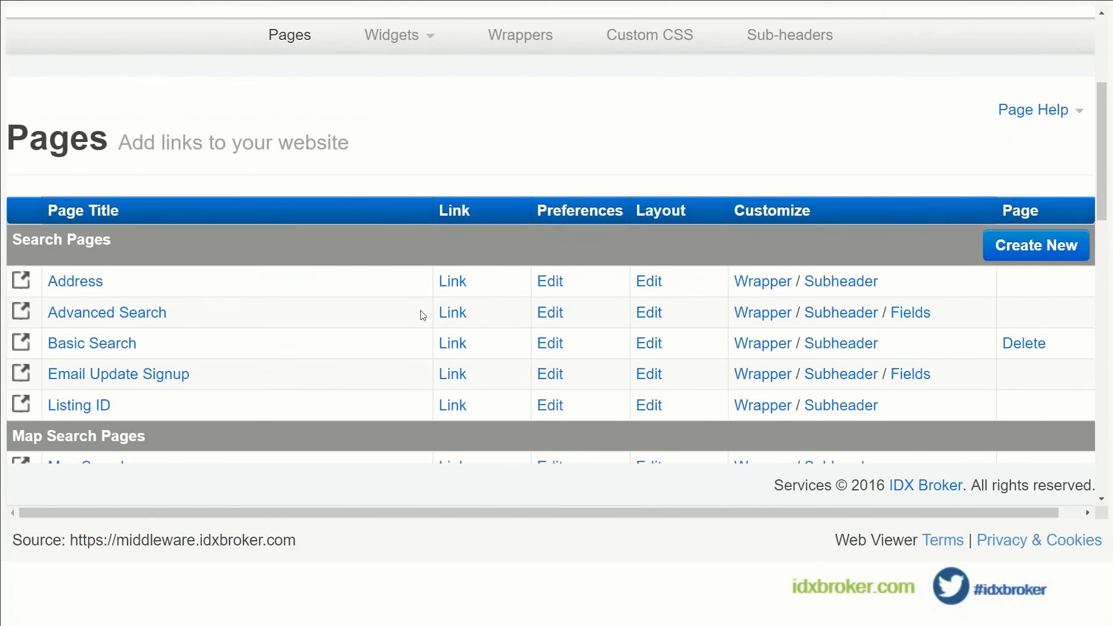
scroll(348, 289, down, 1)
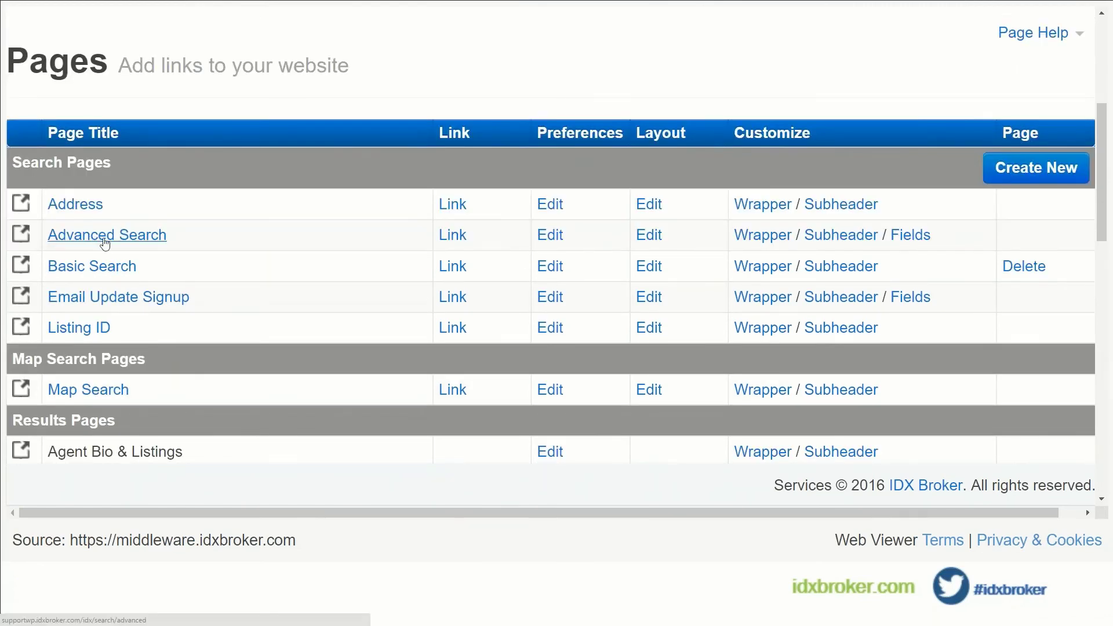
scroll(472, 307, up, 3)
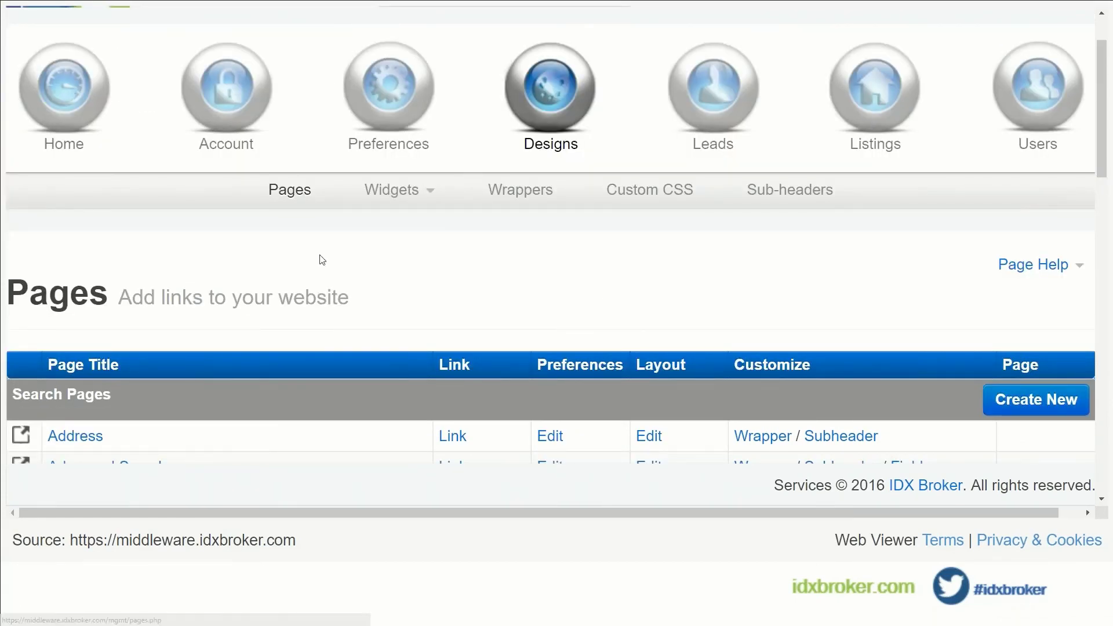
scroll(322, 259, down, 1)
scroll(101, 250, down, 2)
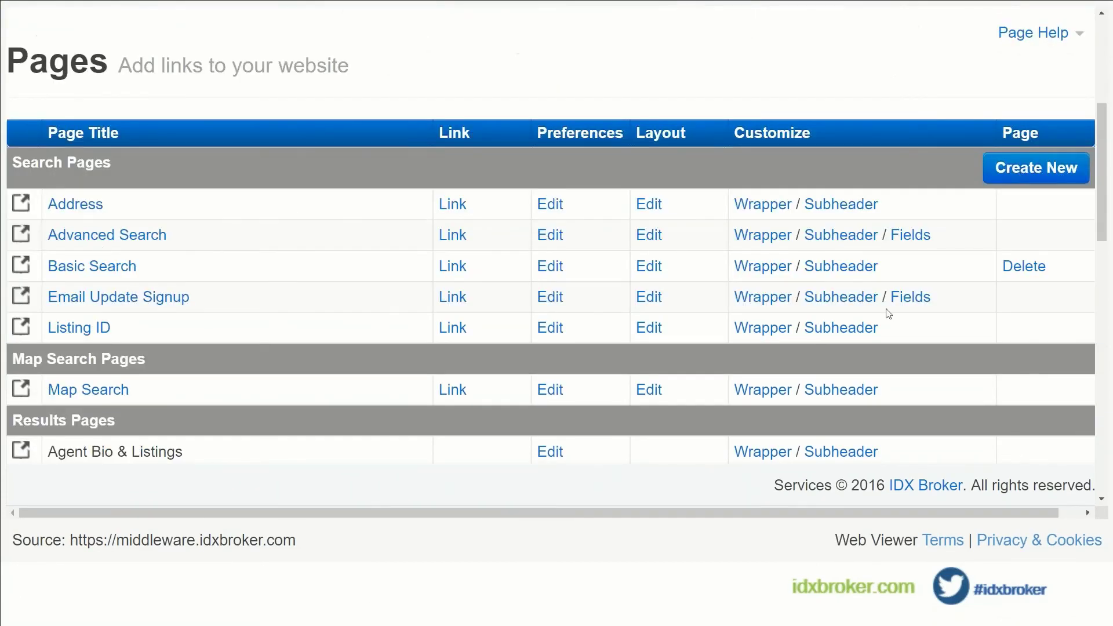
Open the Advanced Search layout settings and highlight the current Basic template name and code.
click(650, 235)
scroll(551, 290, down, 4)
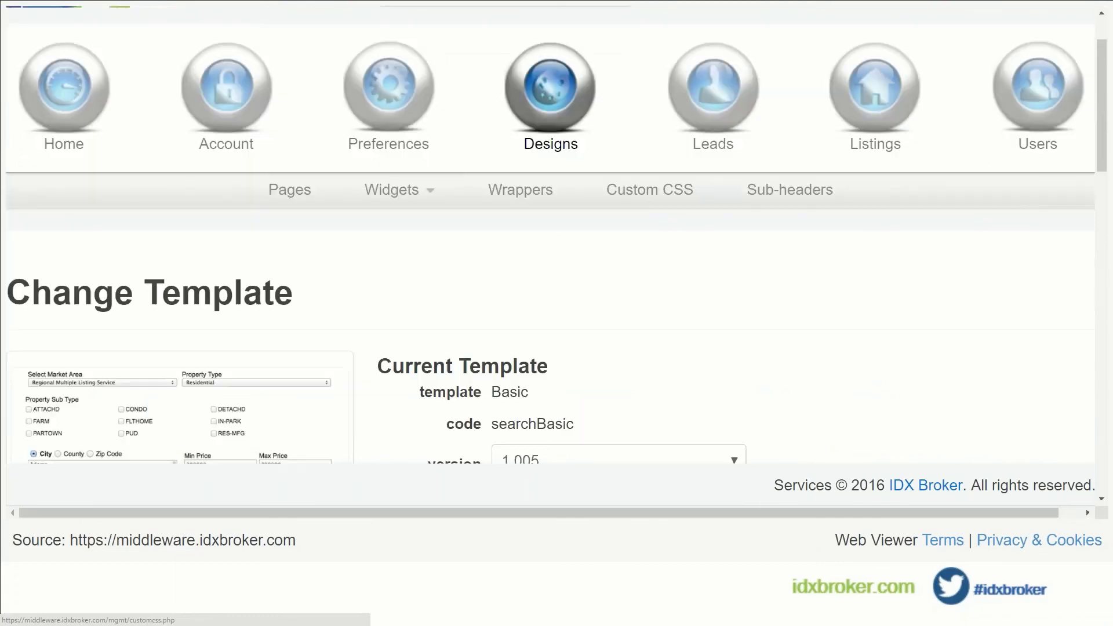
scroll(644, 283, down, 1)
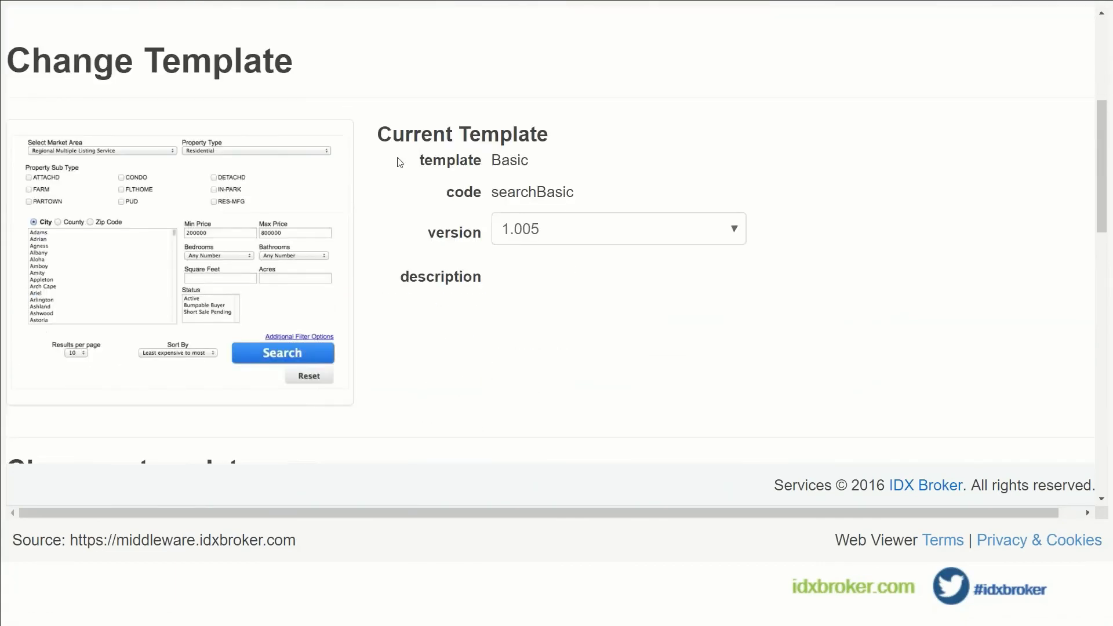
drag(377, 134, 532, 134)
click(529, 169)
drag(614, 192, 426, 159)
click(423, 200)
Activate the Mobile First Search template for the search page.
scroll(423, 200, down, 5)
scroll(423, 200, down, 3)
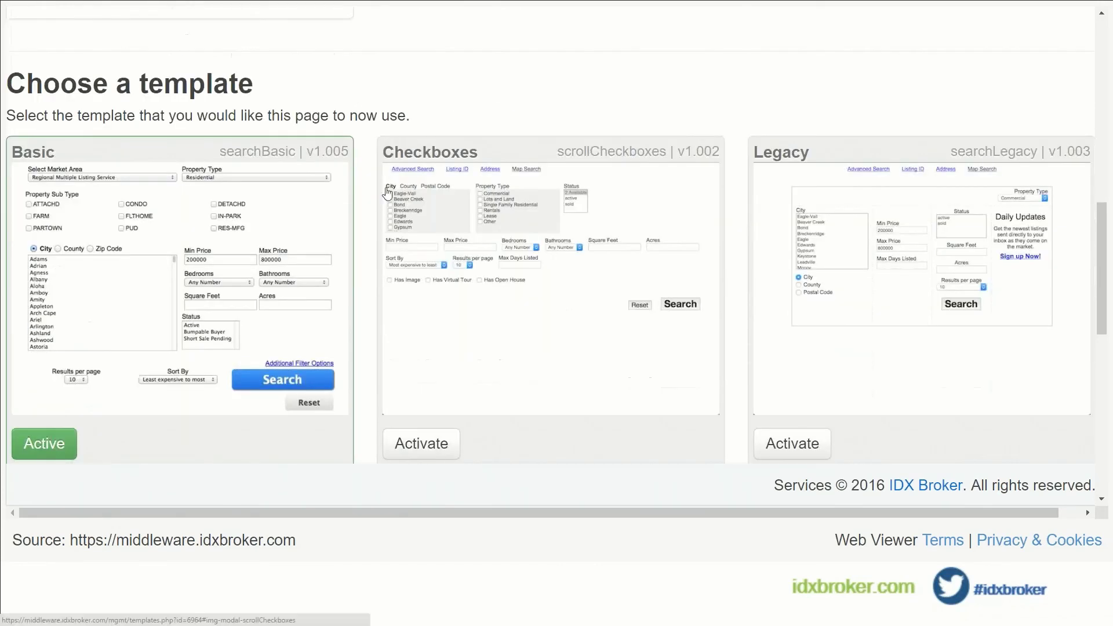
scroll(377, 193, down, 2)
scroll(376, 192, down, 4)
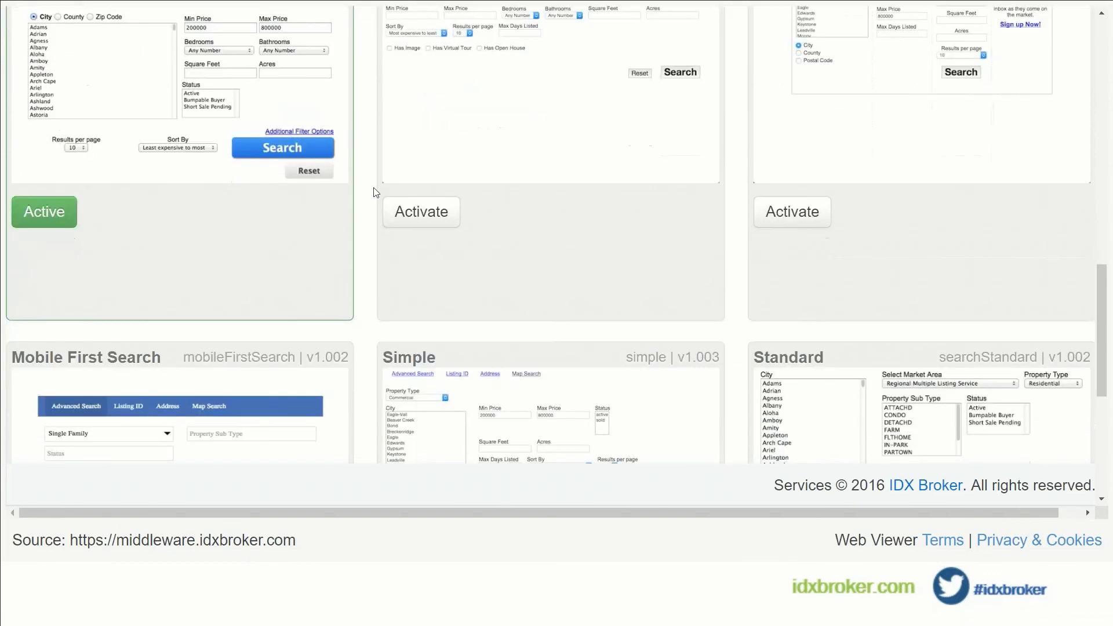
scroll(374, 192, down, 1)
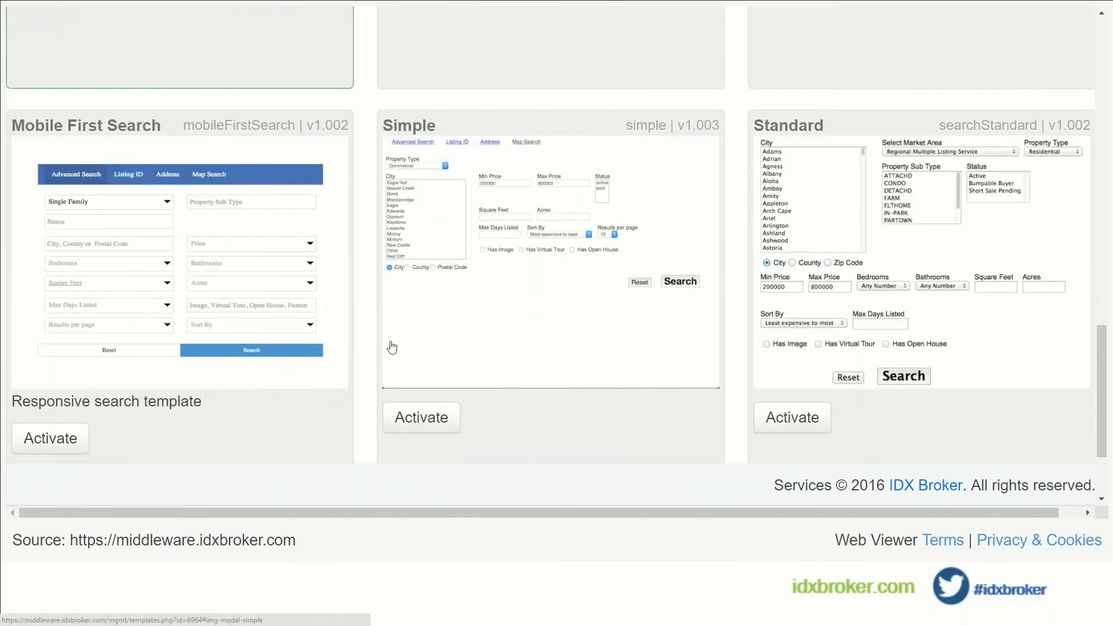
scroll(392, 347, down, 1)
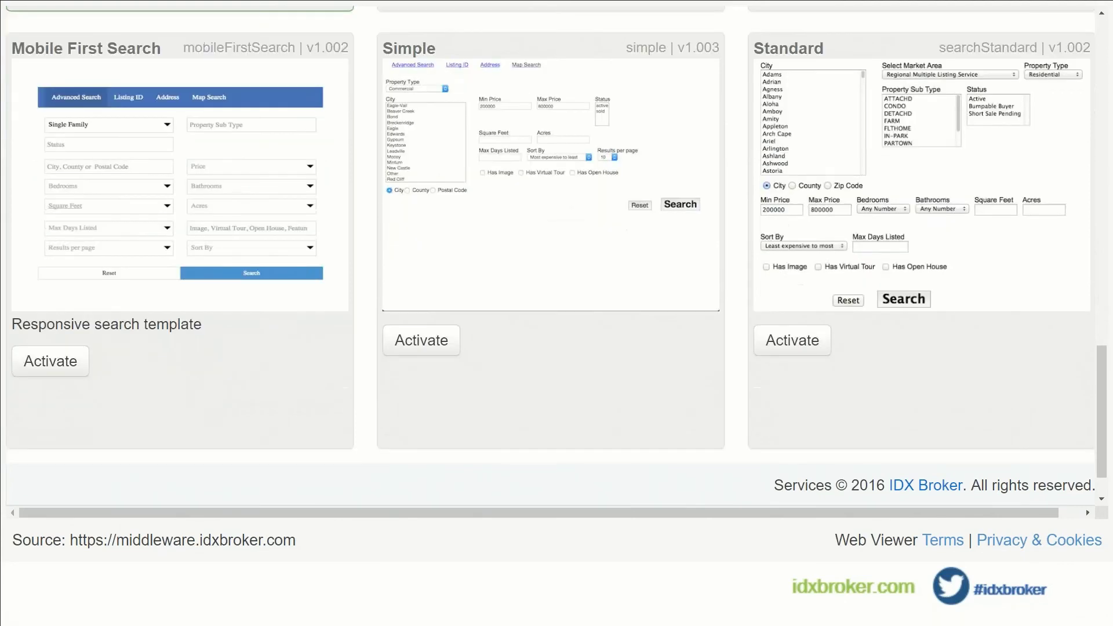
click(52, 363)
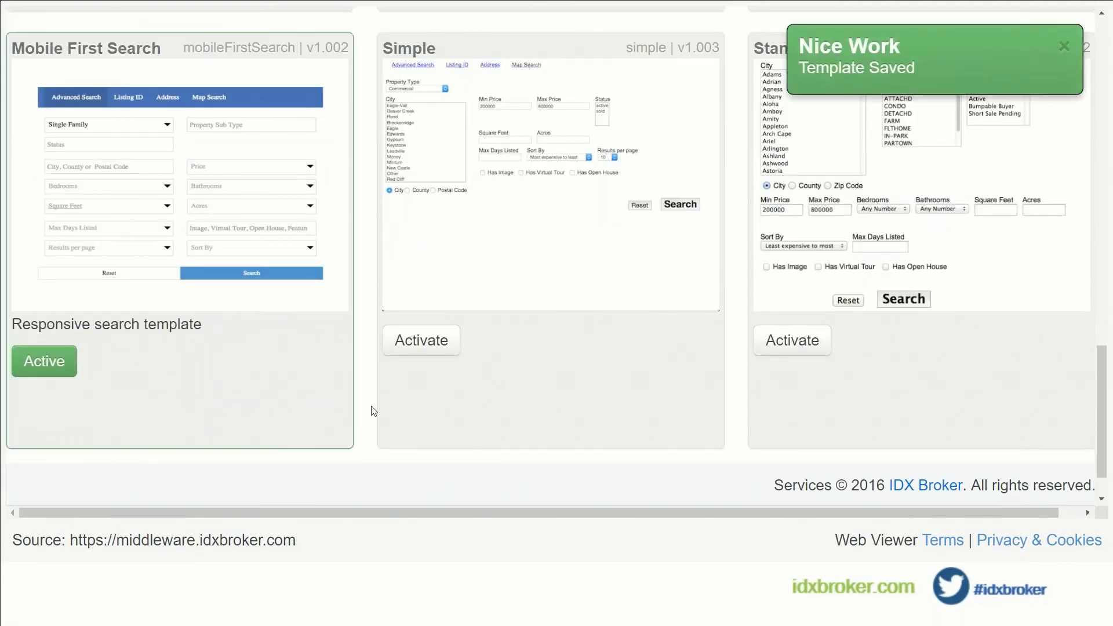
scroll(367, 413, up, 7)
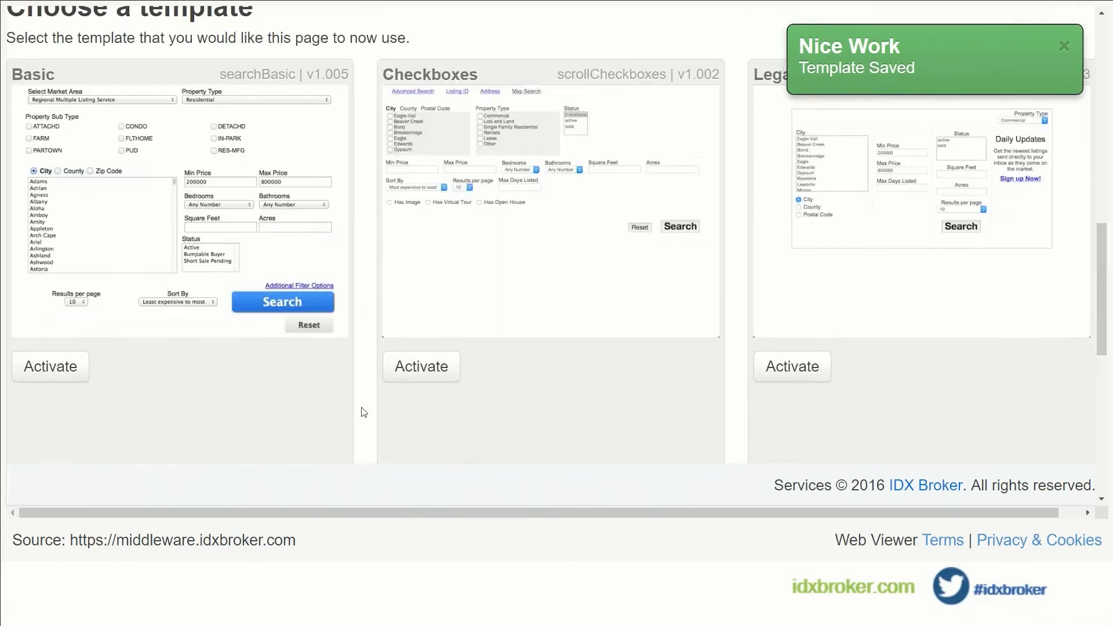
scroll(364, 412, up, 10)
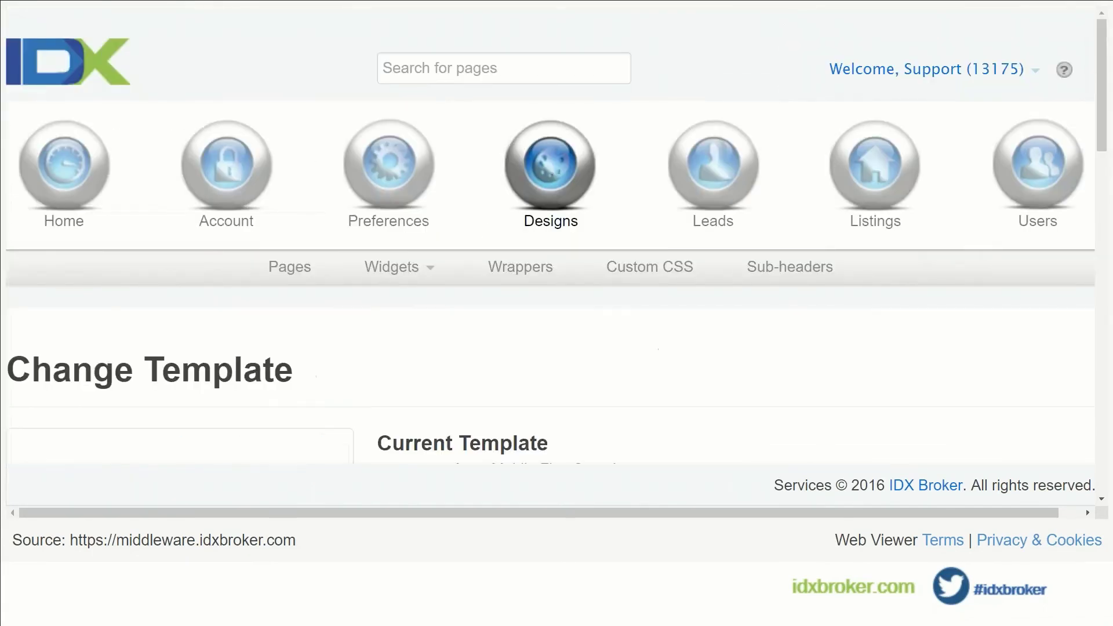
Return to the Pages list and open the live Advanced Search page in Chrome.
click(282, 269)
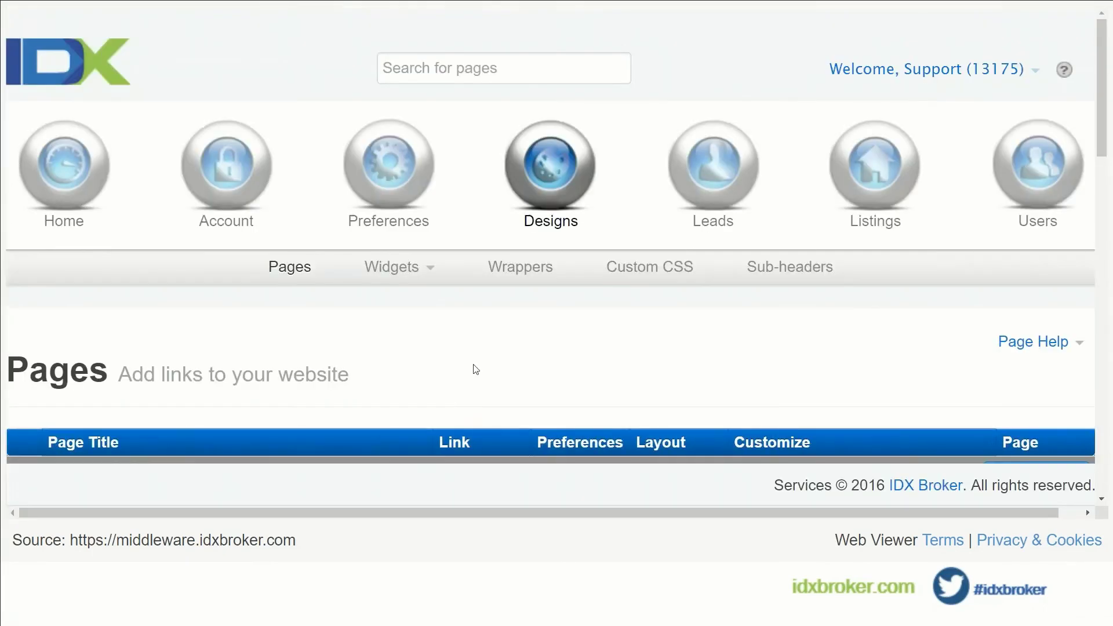
scroll(462, 368, down, 4)
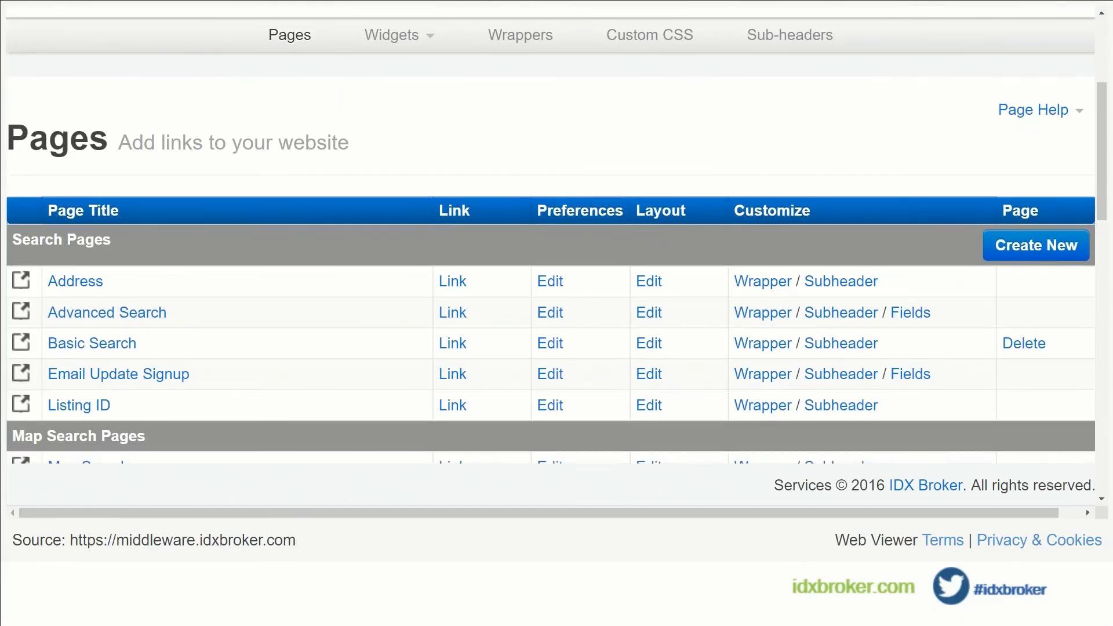
scroll(661, 377, down, 1)
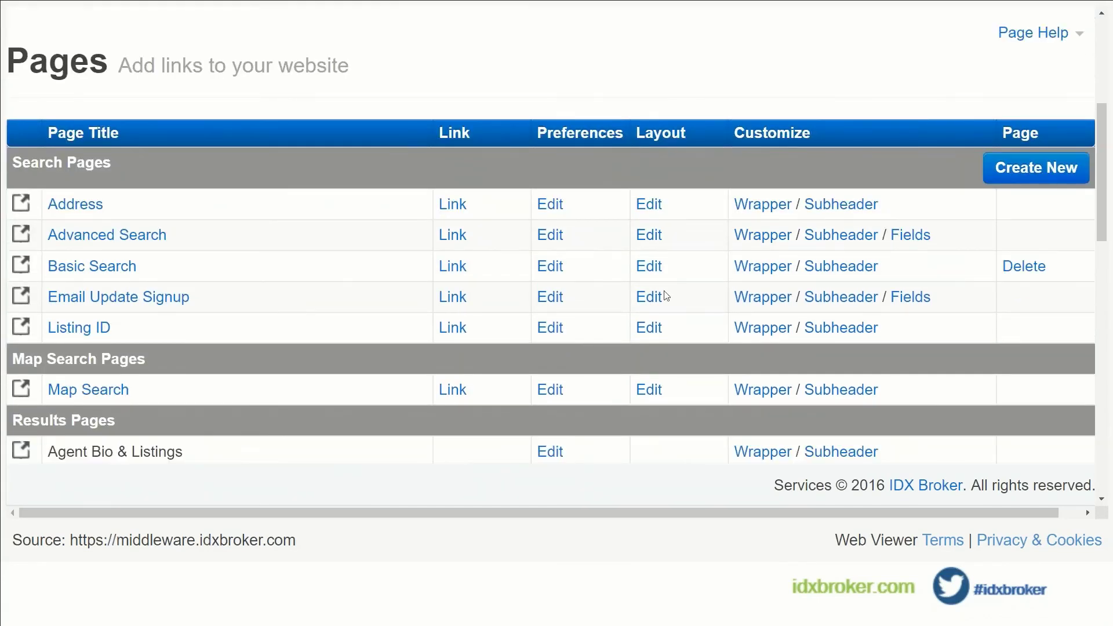
scroll(578, 298, down, 3)
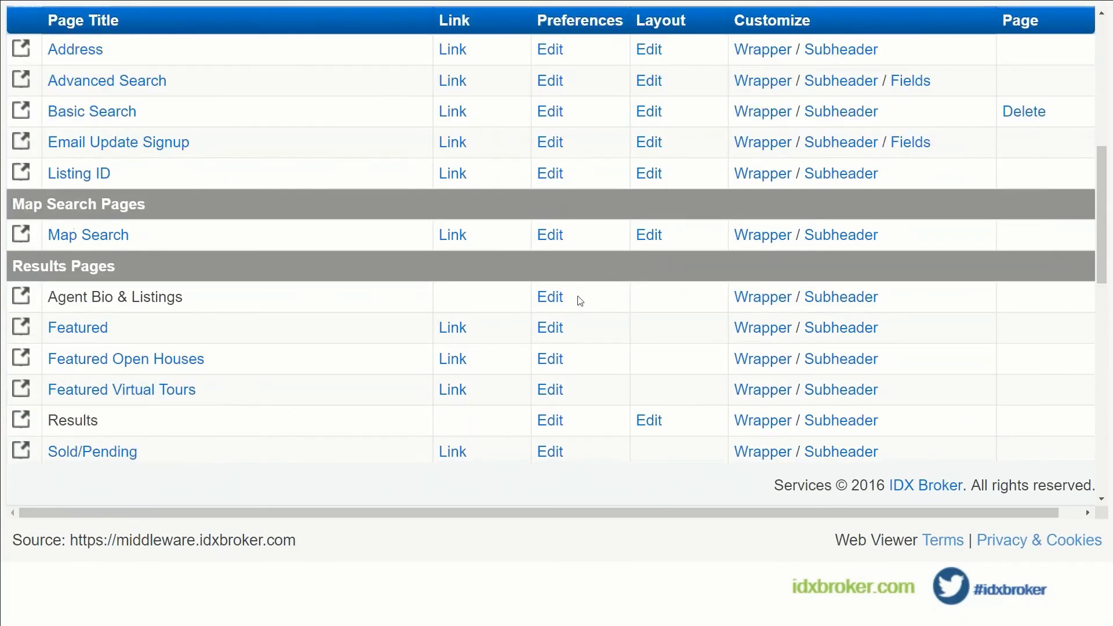
scroll(578, 298, up, 2)
click(147, 157)
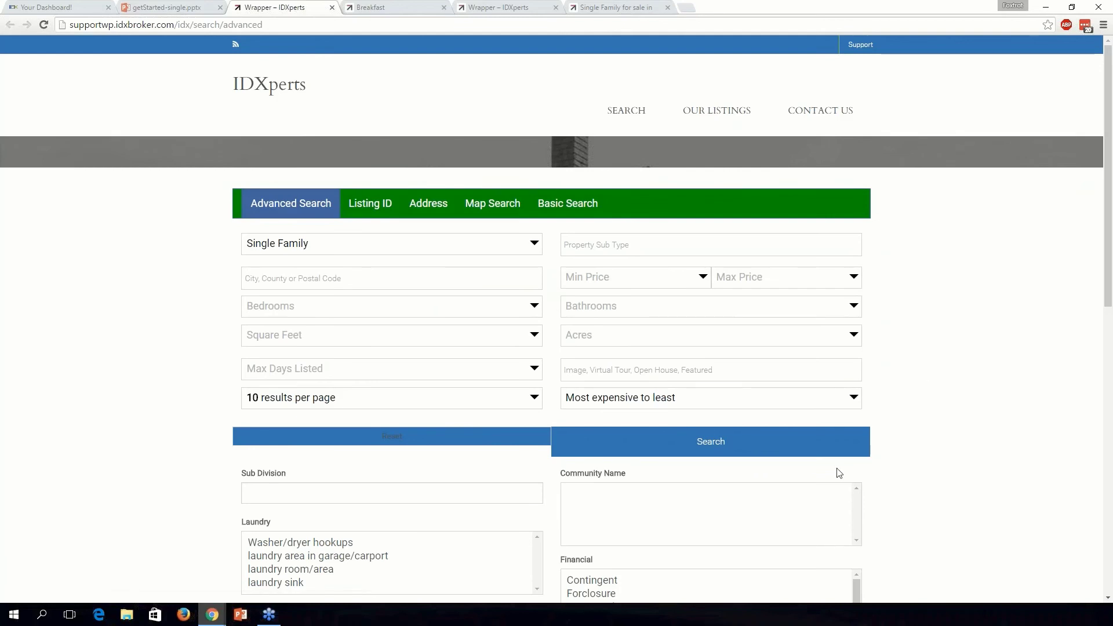
Move the IDXperts site into its own window and narrow it to phone width.
scroll(887, 359, down, 1)
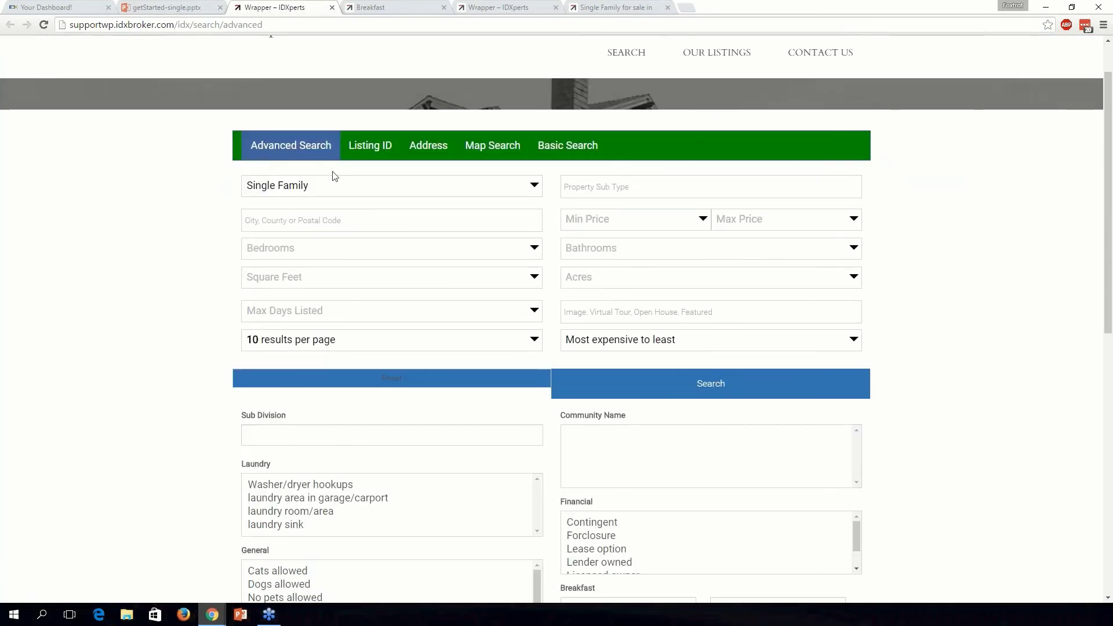
drag(308, 10, 444, 10)
double_click(444, 10)
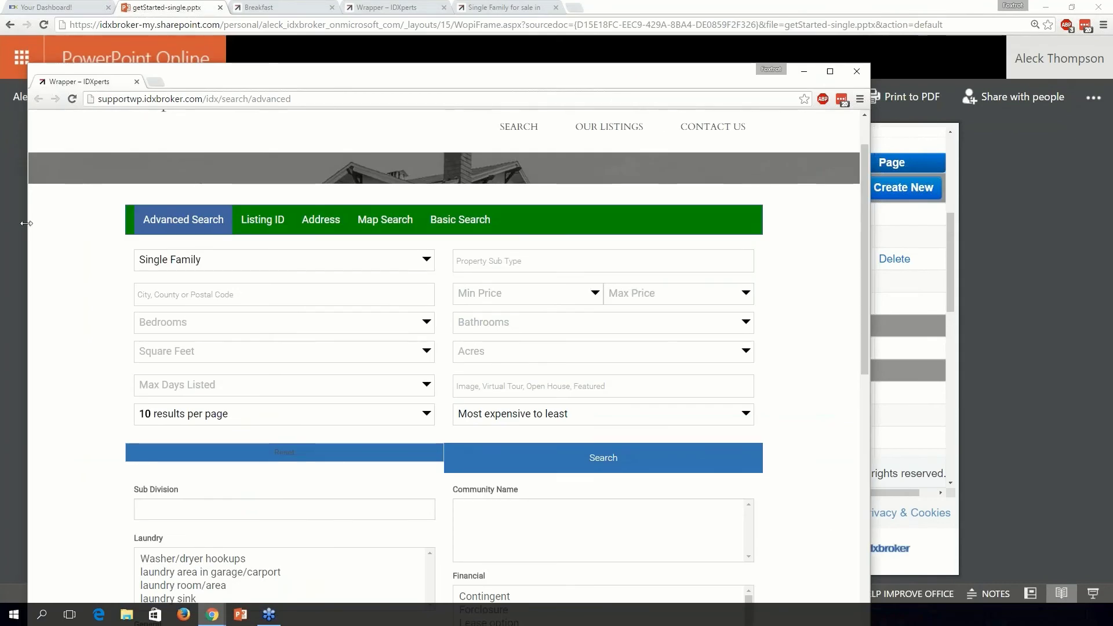
drag(248, 249, 666, 248)
drag(721, 73, 390, 88)
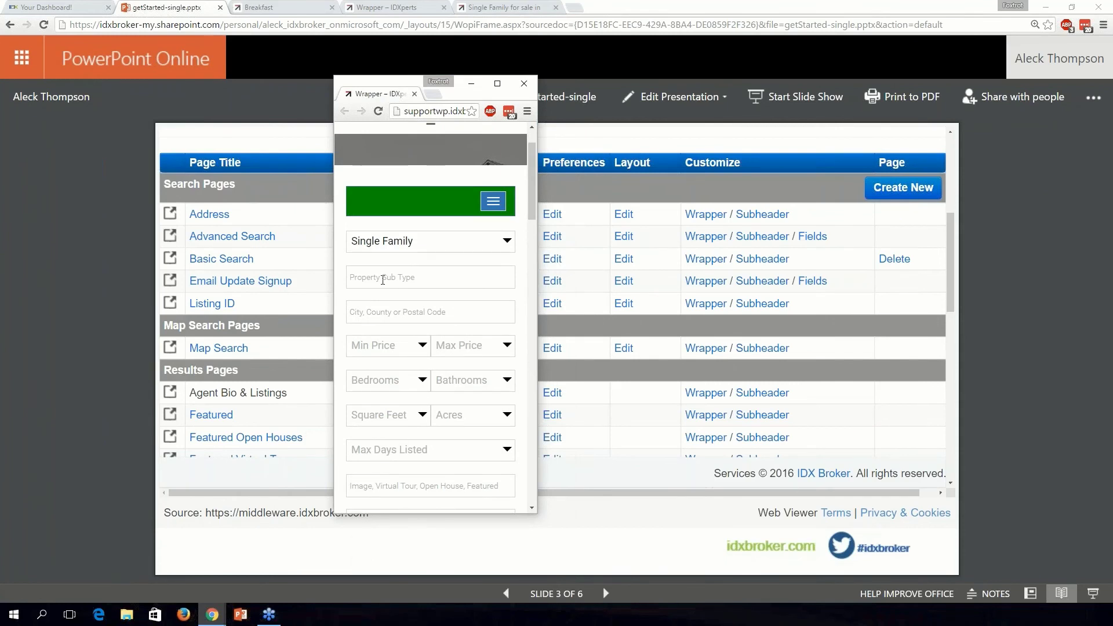
scroll(385, 301, down, 15)
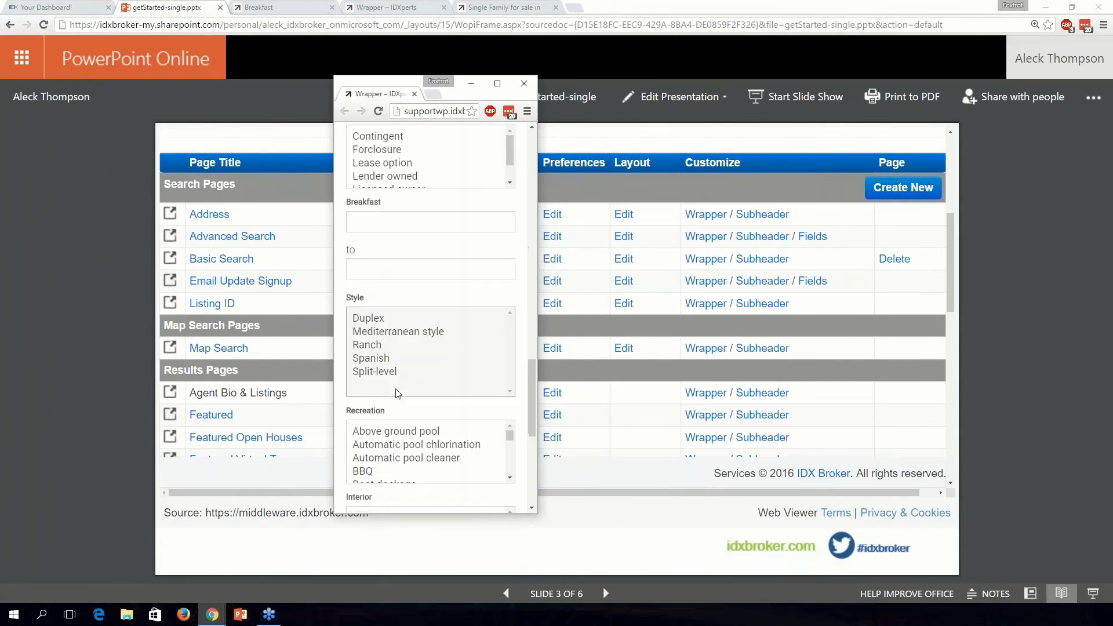
scroll(397, 393, up, 15)
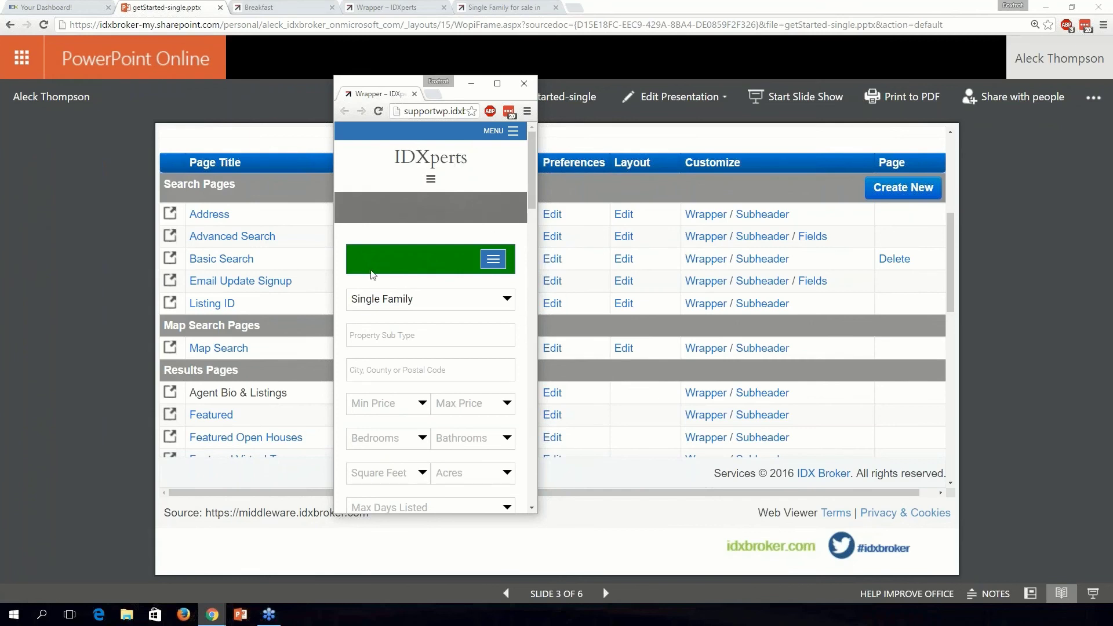
scroll(458, 274, down, 6)
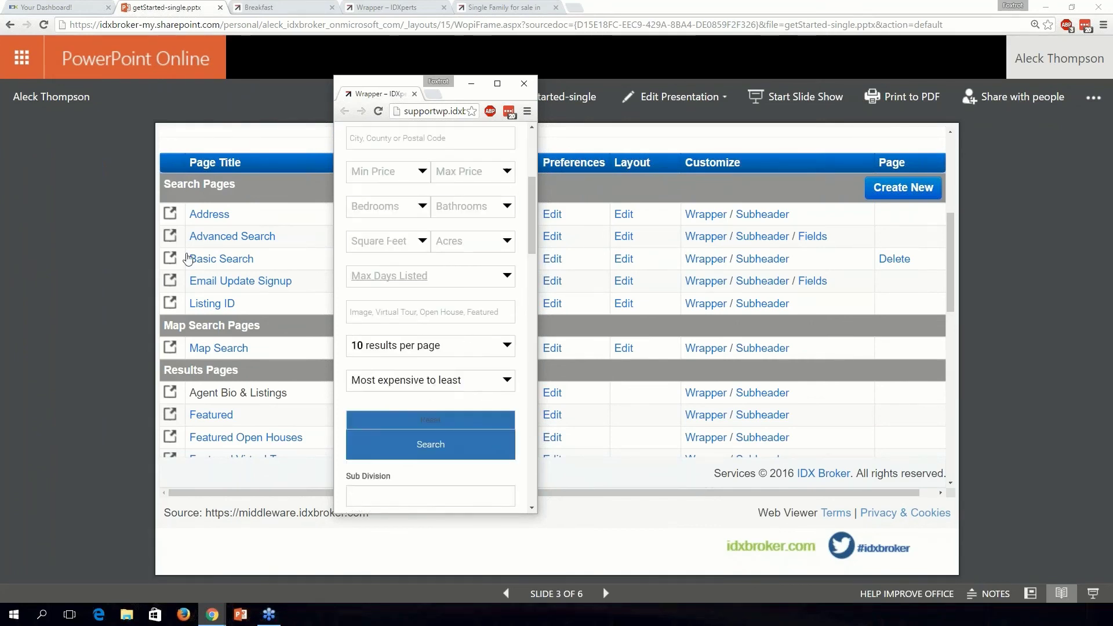
Expand and collapse the mobile search-type menu, then close the preview window.
mouse_move(535, 366)
mouse_down()
mouse_move(931, 380)
mouse_move(539, 375)
mouse_up()
scroll(499, 302, up, 7)
click(498, 264)
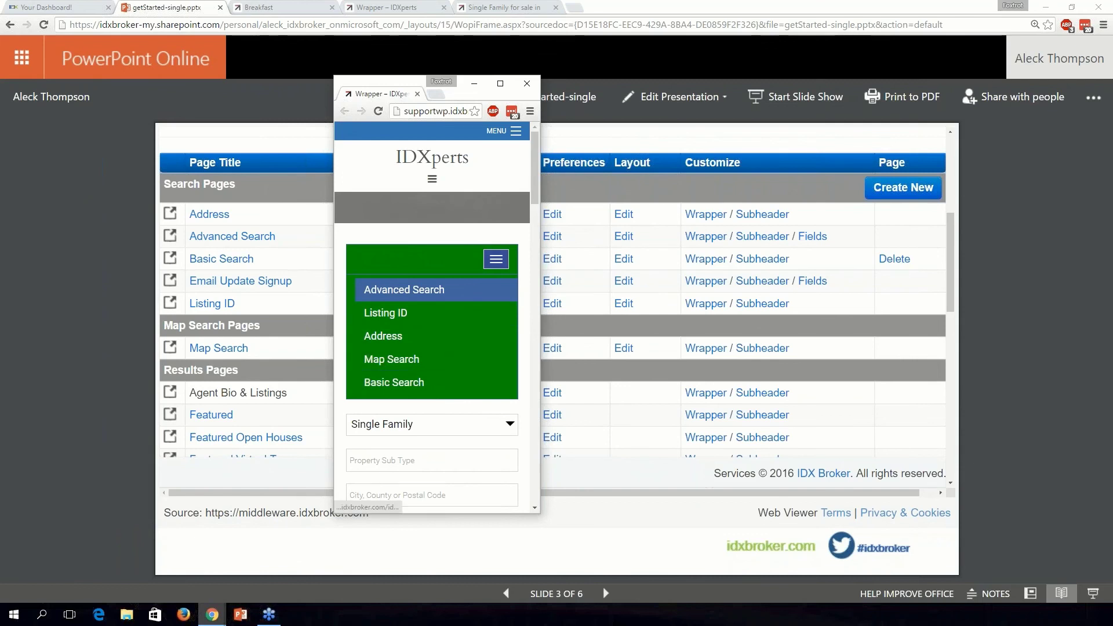
click(497, 261)
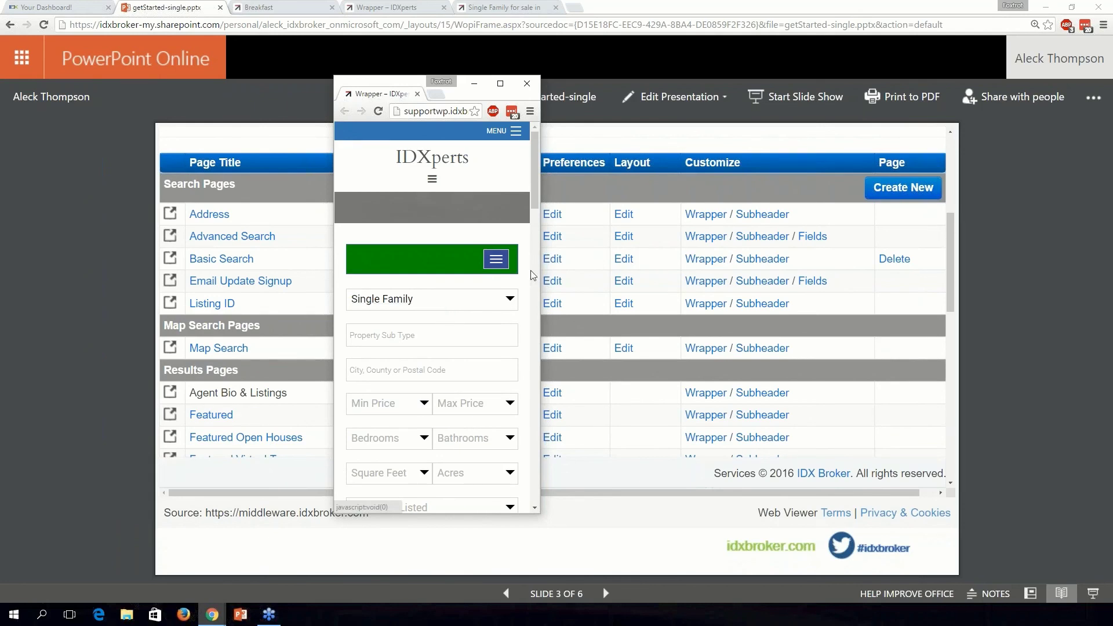
scroll(499, 277, down, 5)
scroll(499, 277, down, 15)
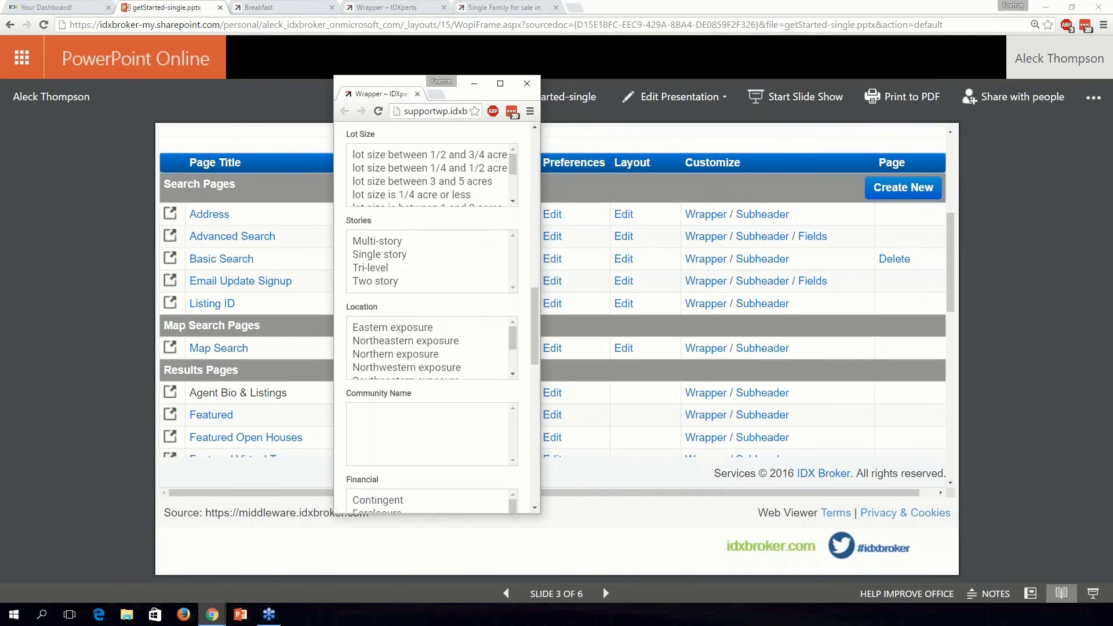
scroll(451, 449, up, 20)
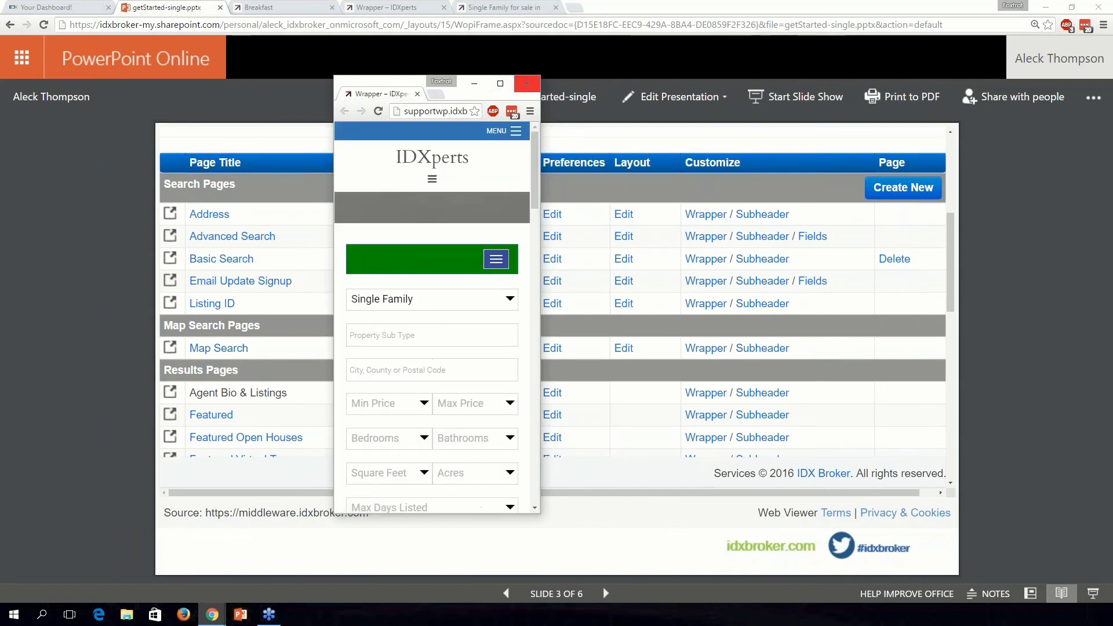
click(527, 83)
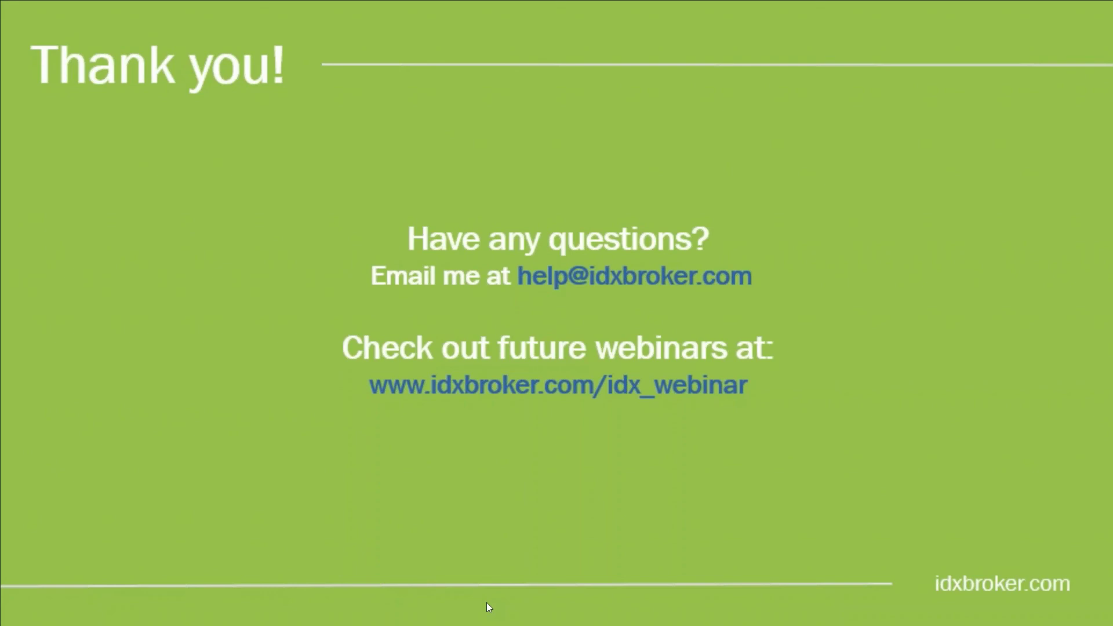
Advance past the Any Questions slide to the IDX Broker Pages list.
click(485, 603)
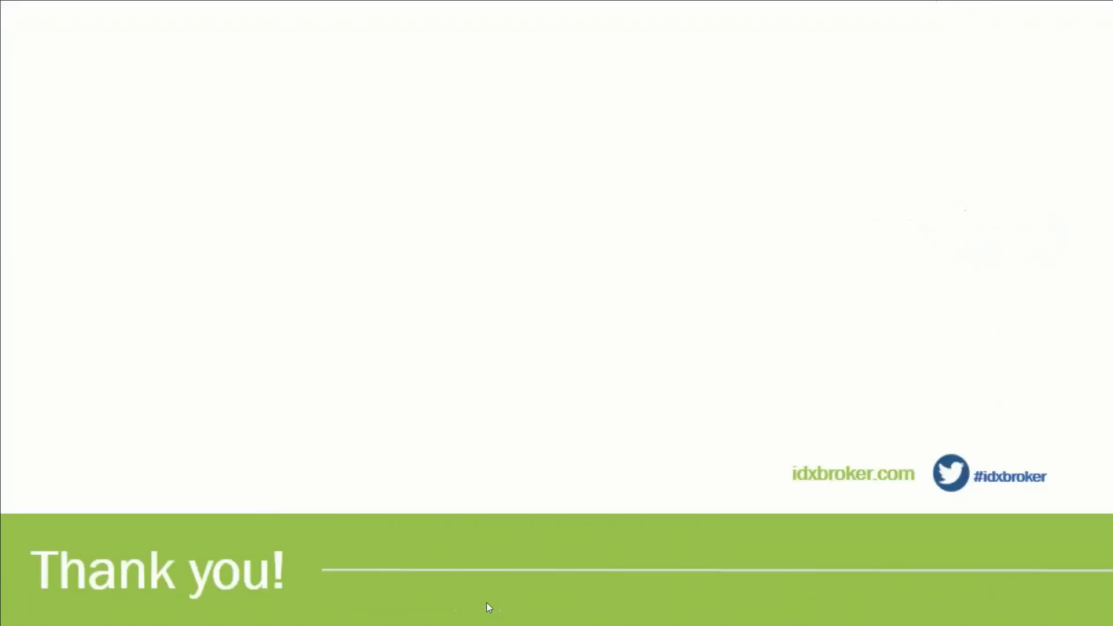
click(599, 491)
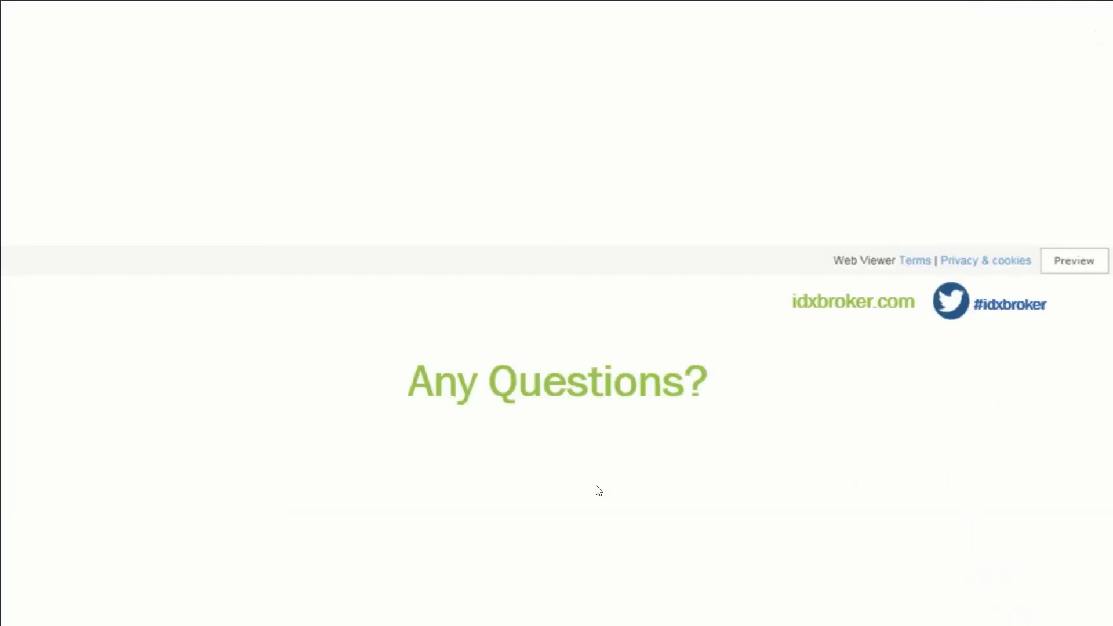
scroll(374, 382, down, 3)
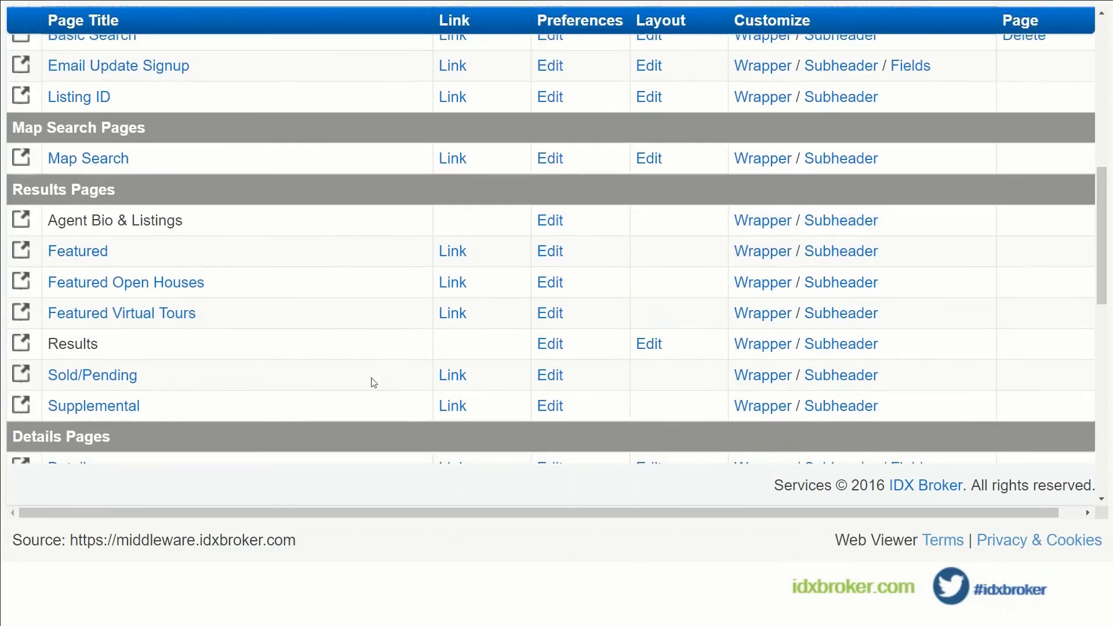
scroll(374, 383, up, 10)
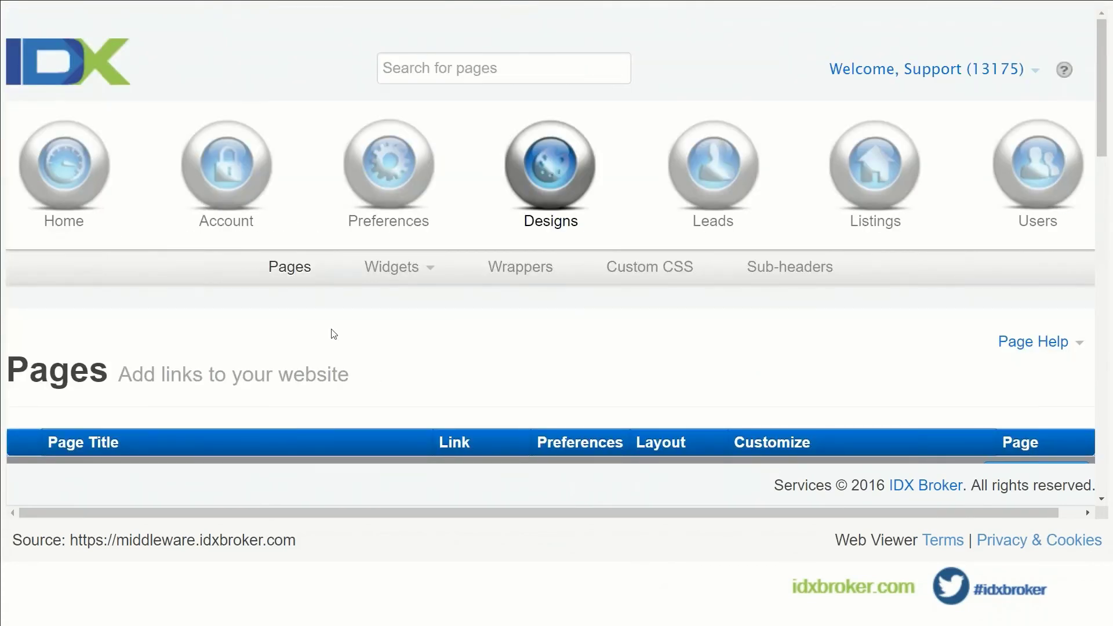
scroll(334, 334, down, 2)
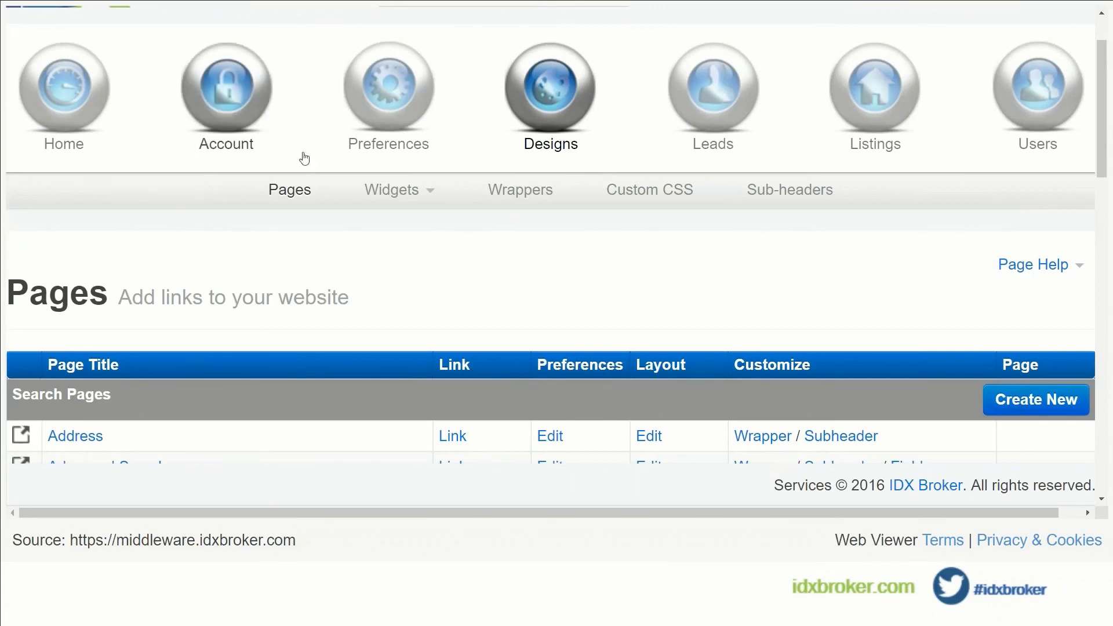
Open Global Preferences from Preferences and show the Other tab's logo and no-photo settings.
click(413, 90)
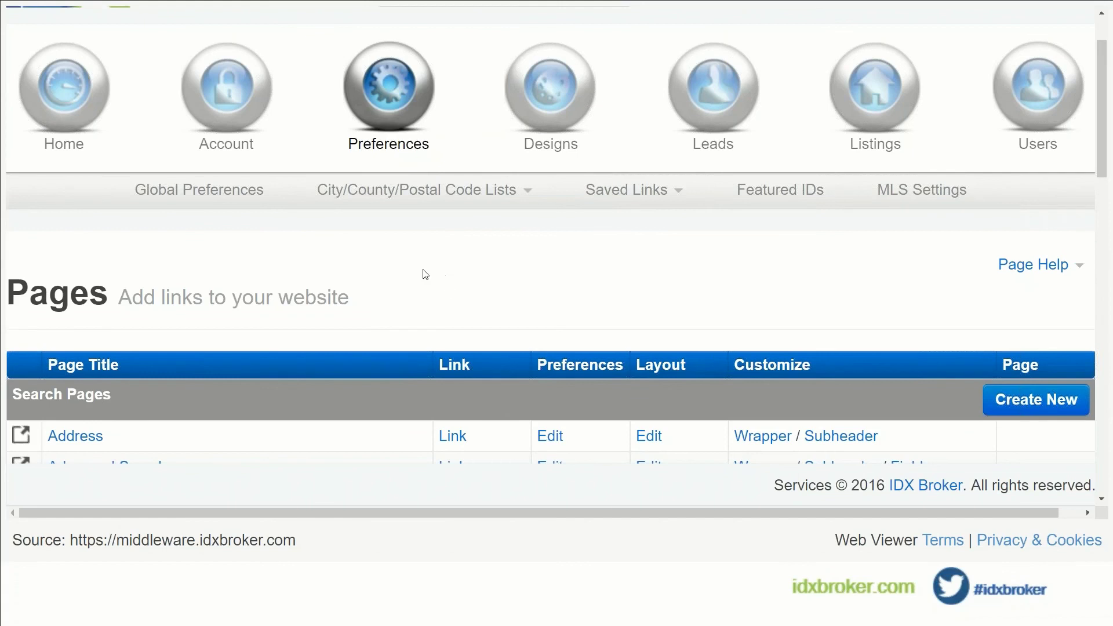
click(164, 192)
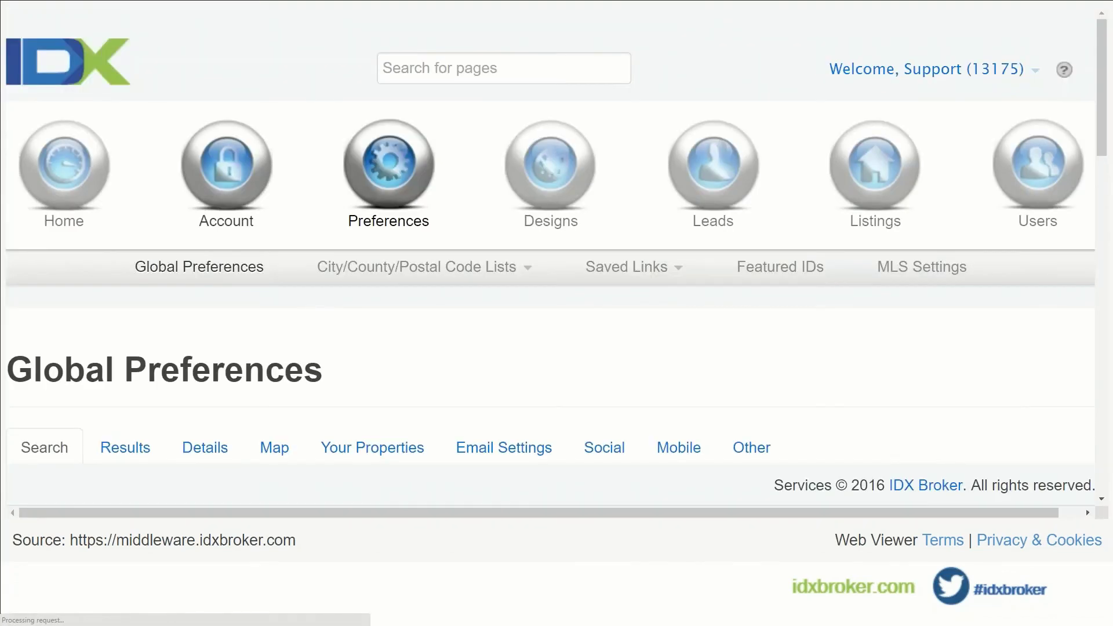
scroll(124, 216, down, 4)
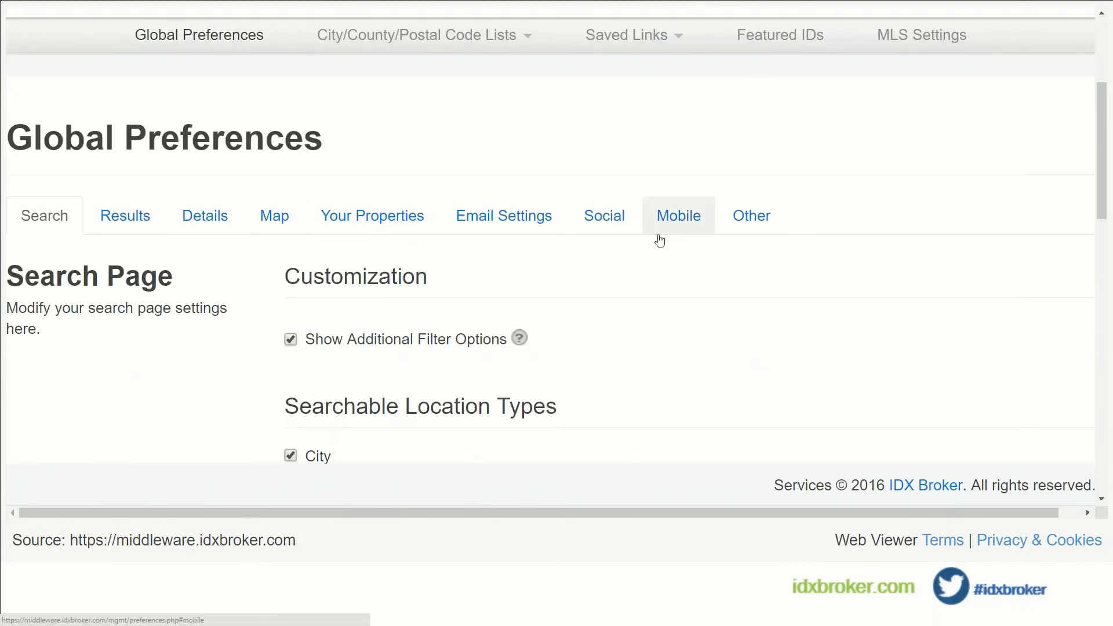
click(755, 221)
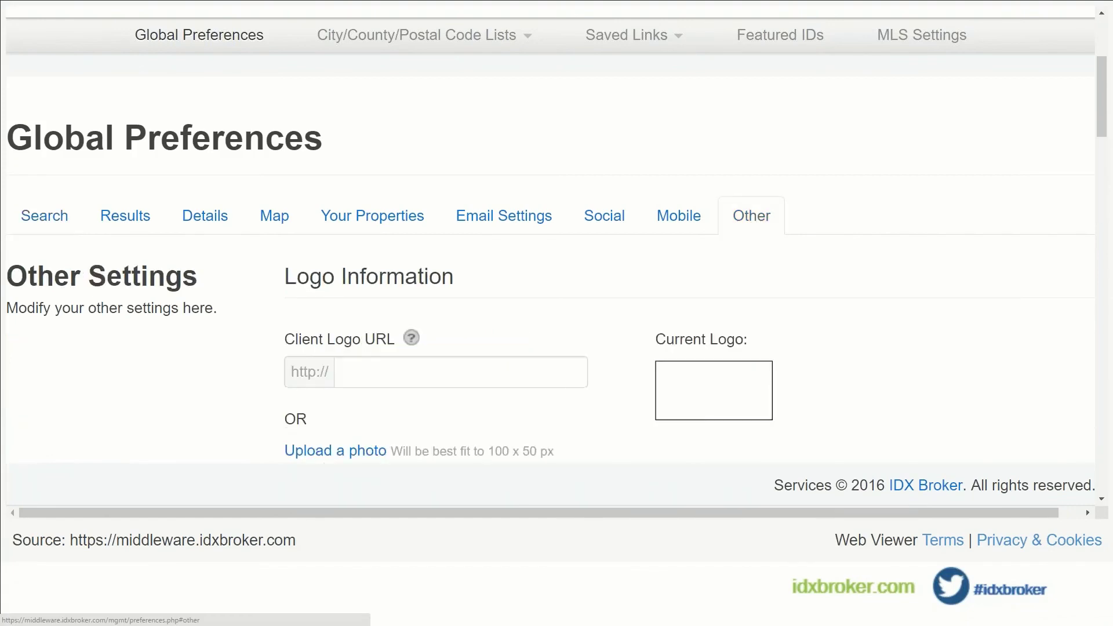
scroll(755, 218, down, 3)
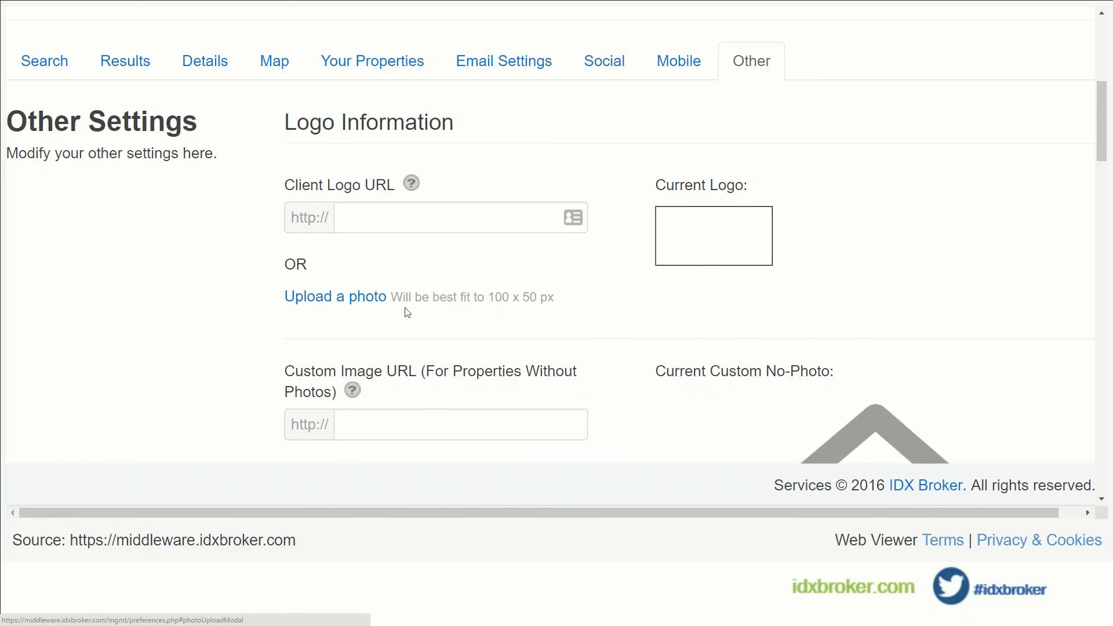
Highlight the 100 x 50 px logo and 400 x 300 px no-photo image size hints.
drag(488, 297, 540, 299)
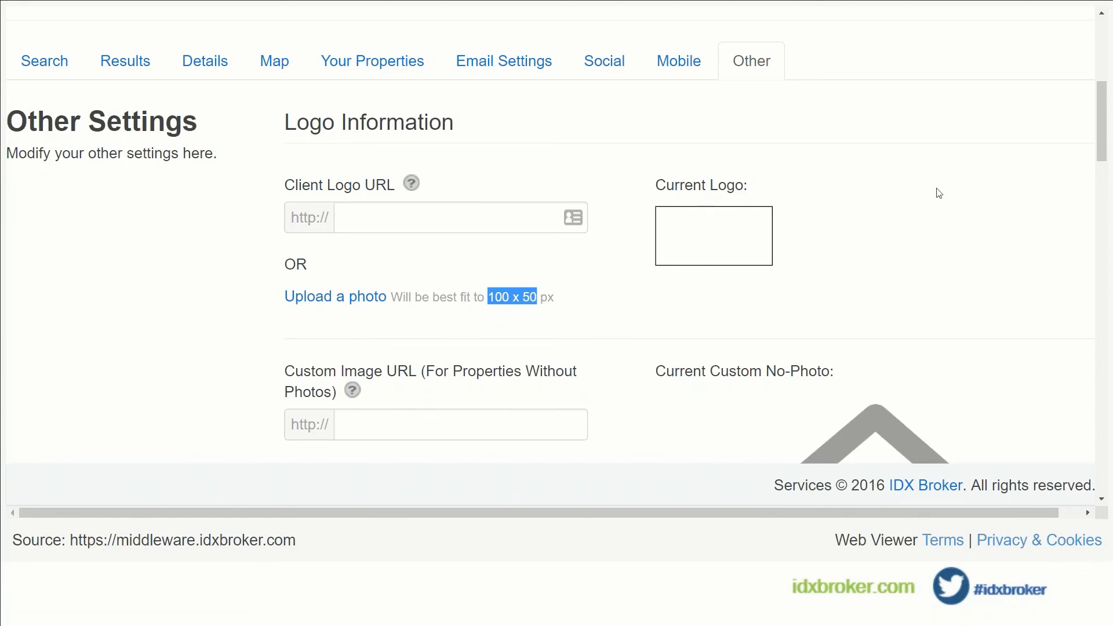
click(727, 237)
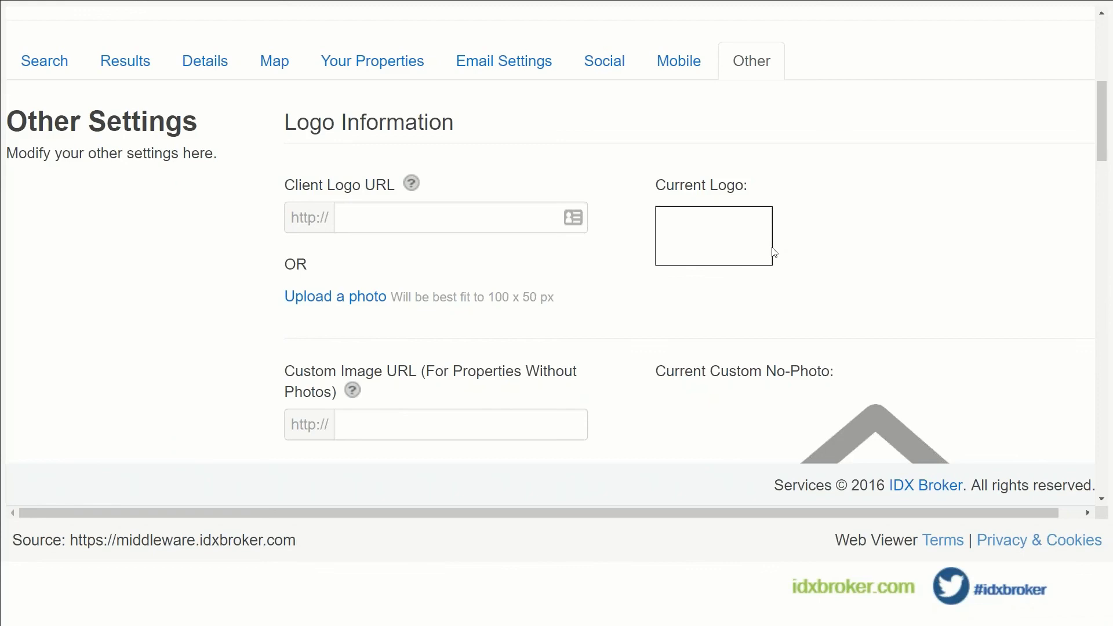
scroll(741, 253, down, 4)
scroll(813, 336, down, 1)
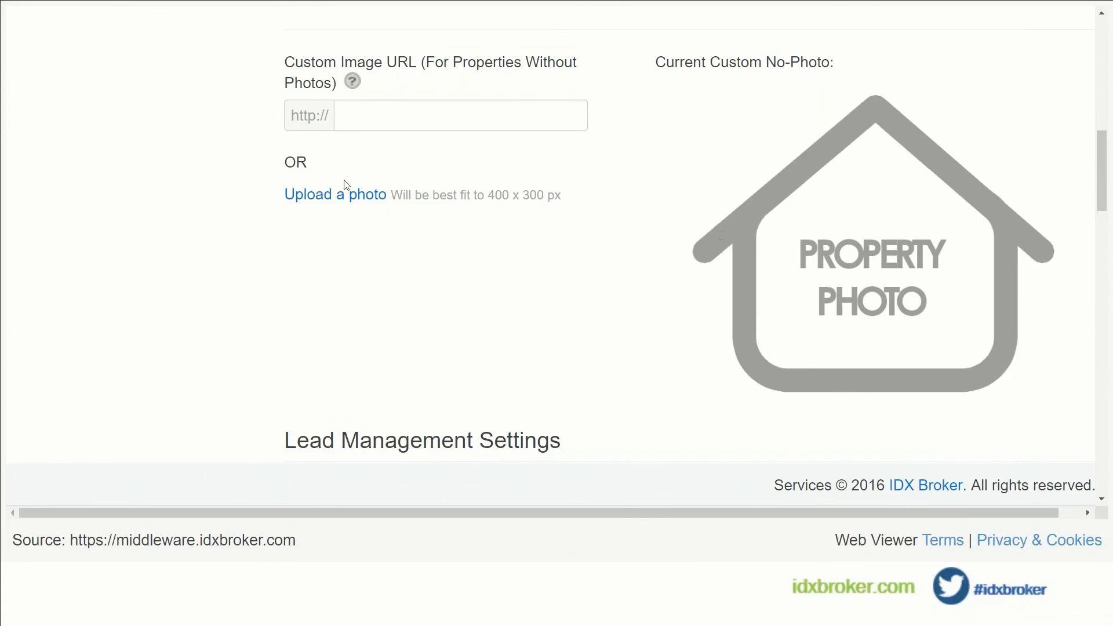
drag(485, 195, 554, 195)
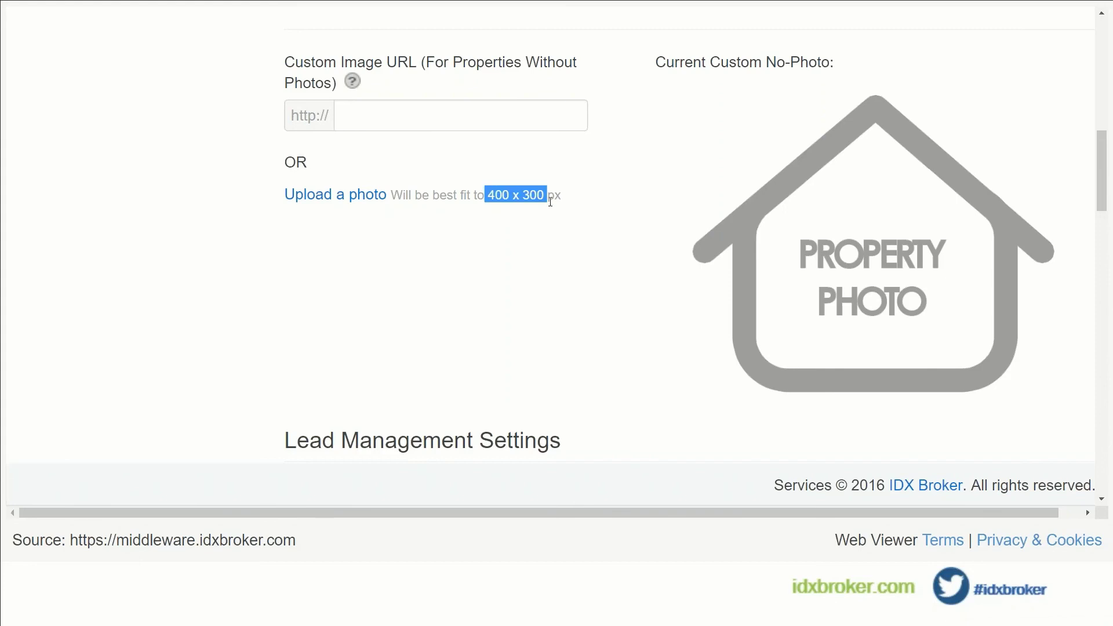
click(554, 246)
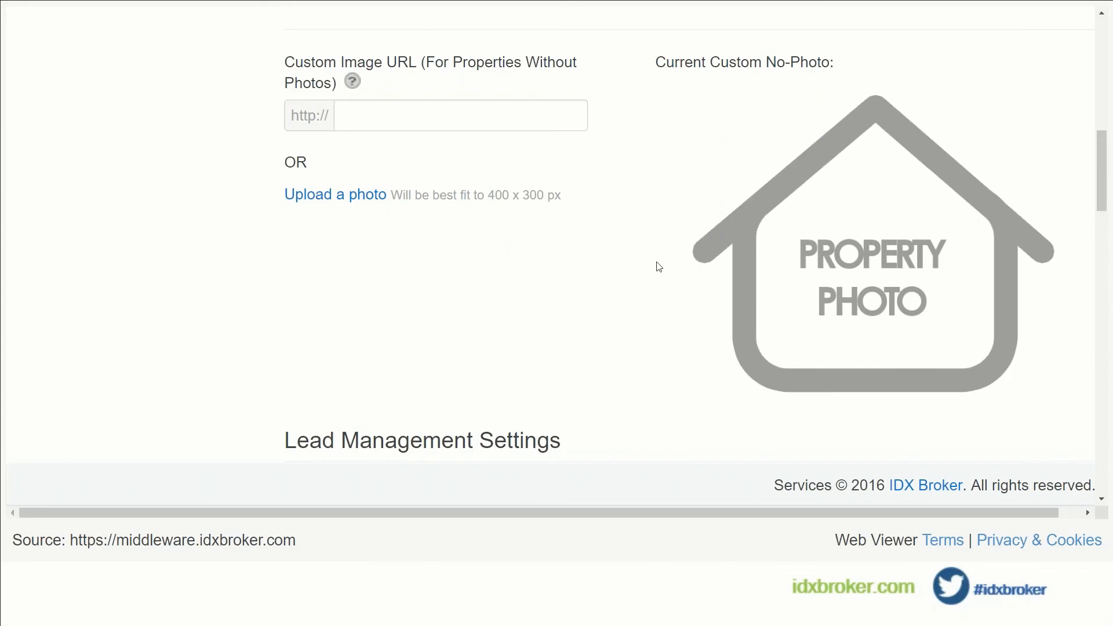
scroll(659, 266, up, 1)
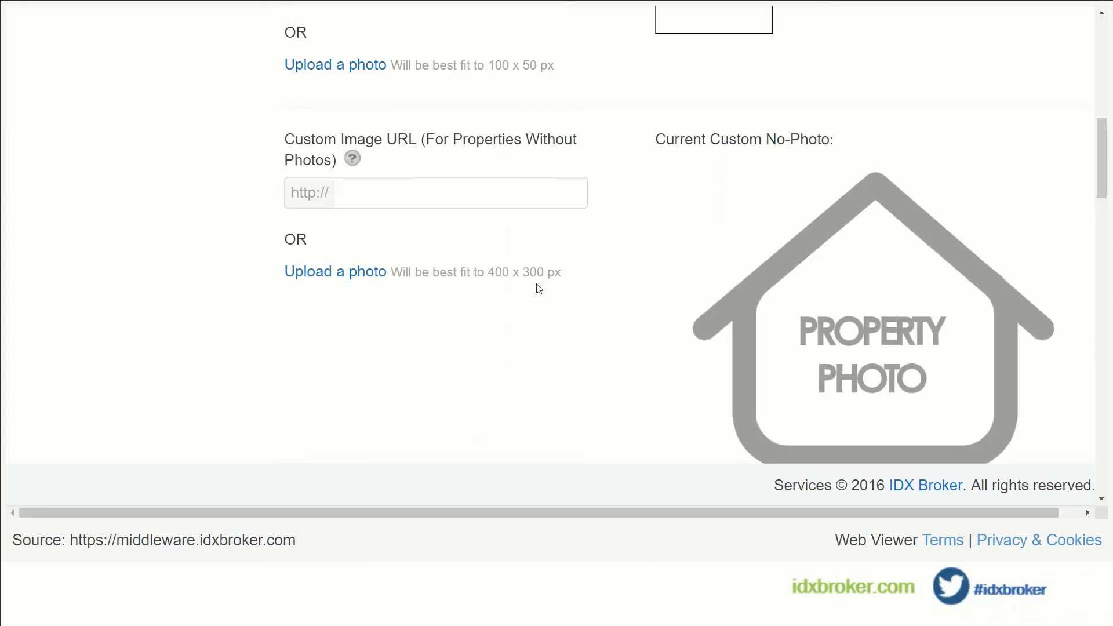